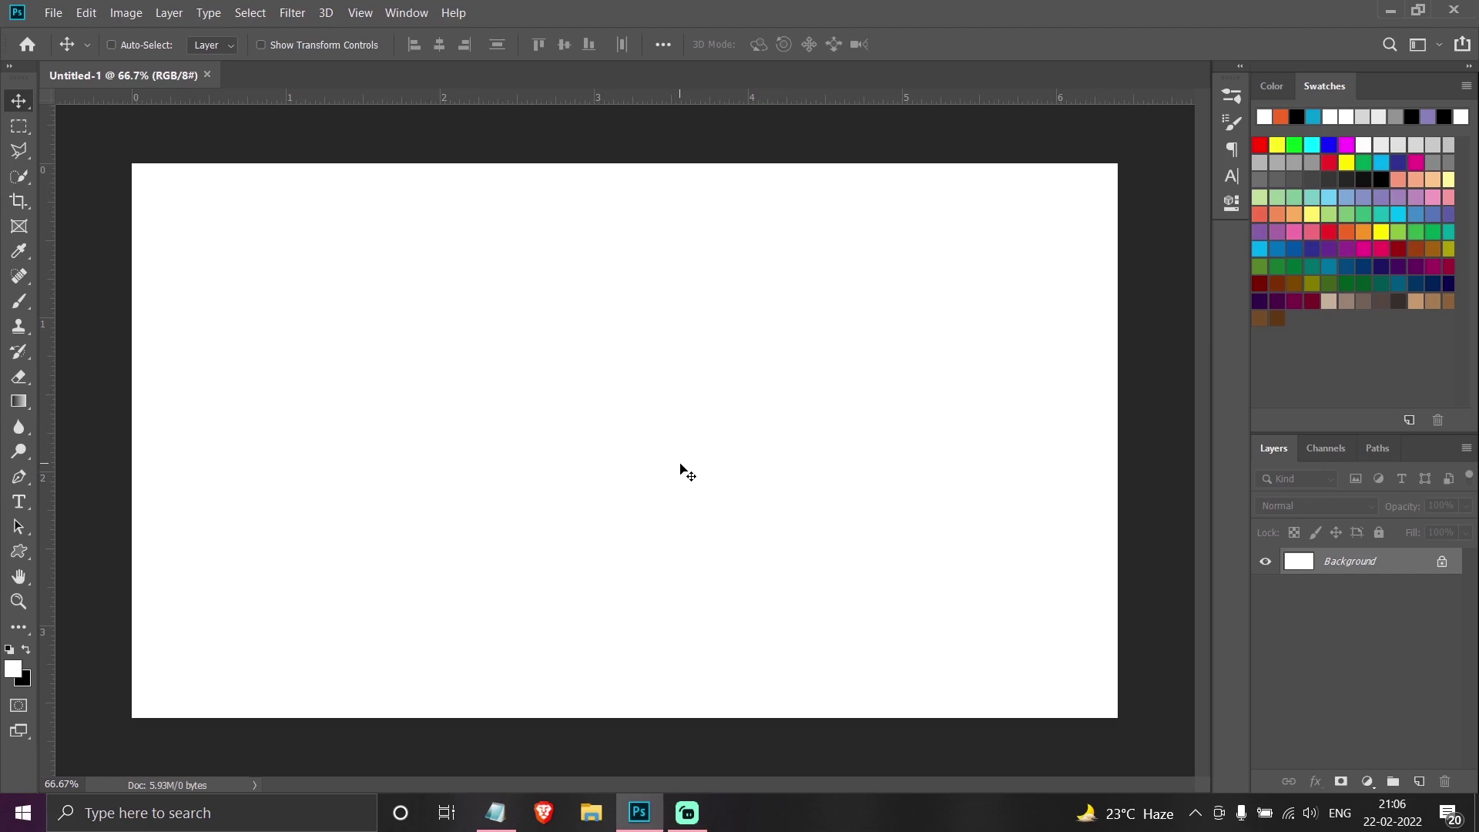
Draw a circle on the left of the canvas with the Ellipse Tool and fill it black.
{"action": "left_click", "coordinate": [19, 553]}
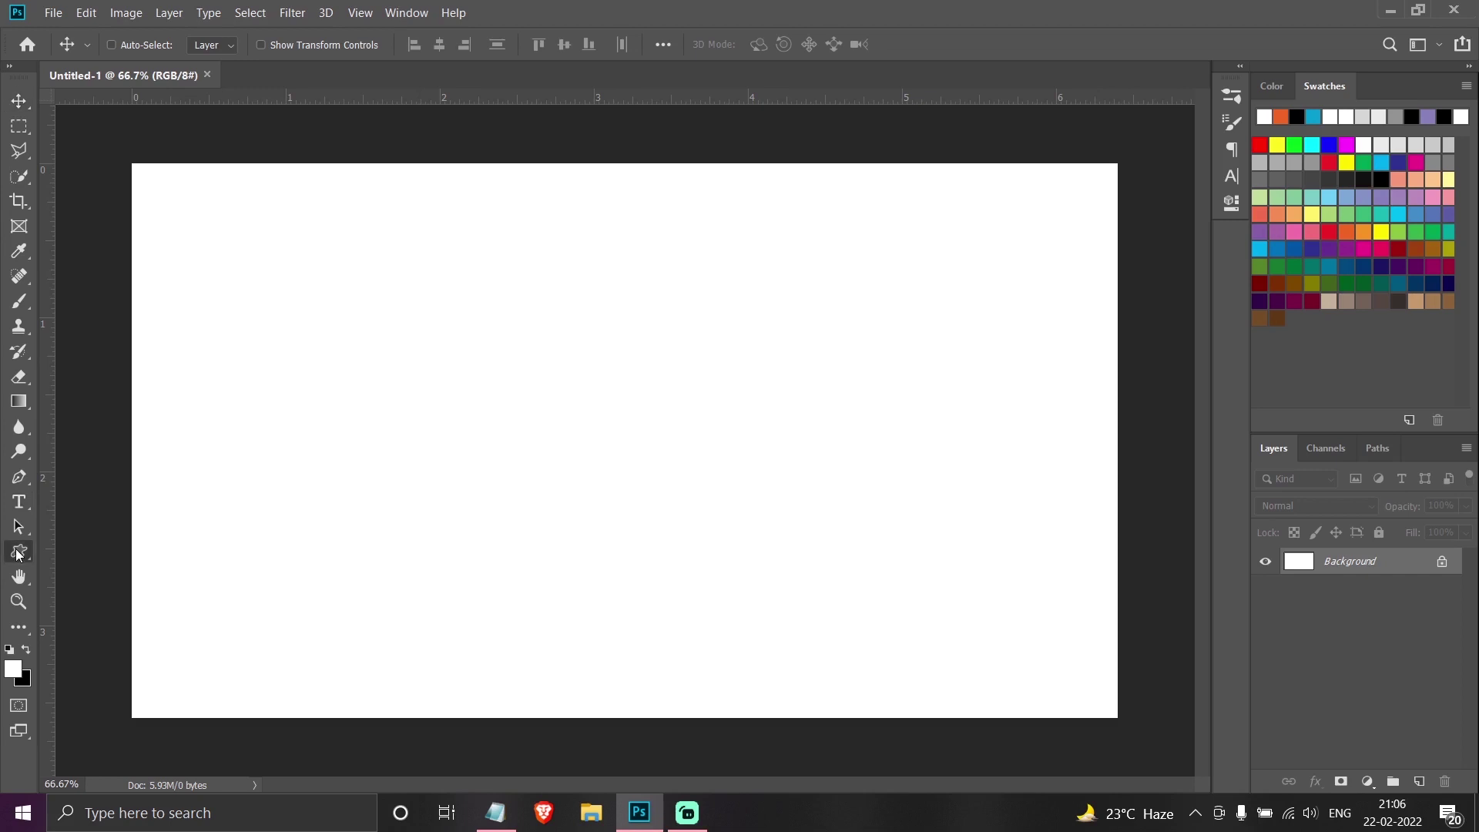
{"action": "right_click", "coordinate": [19, 553]}
{"action": "left_click", "coordinate": [77, 587]}
{"action": "left_click_drag", "start_coordinate": [222, 257], "coordinate": [571, 607]}
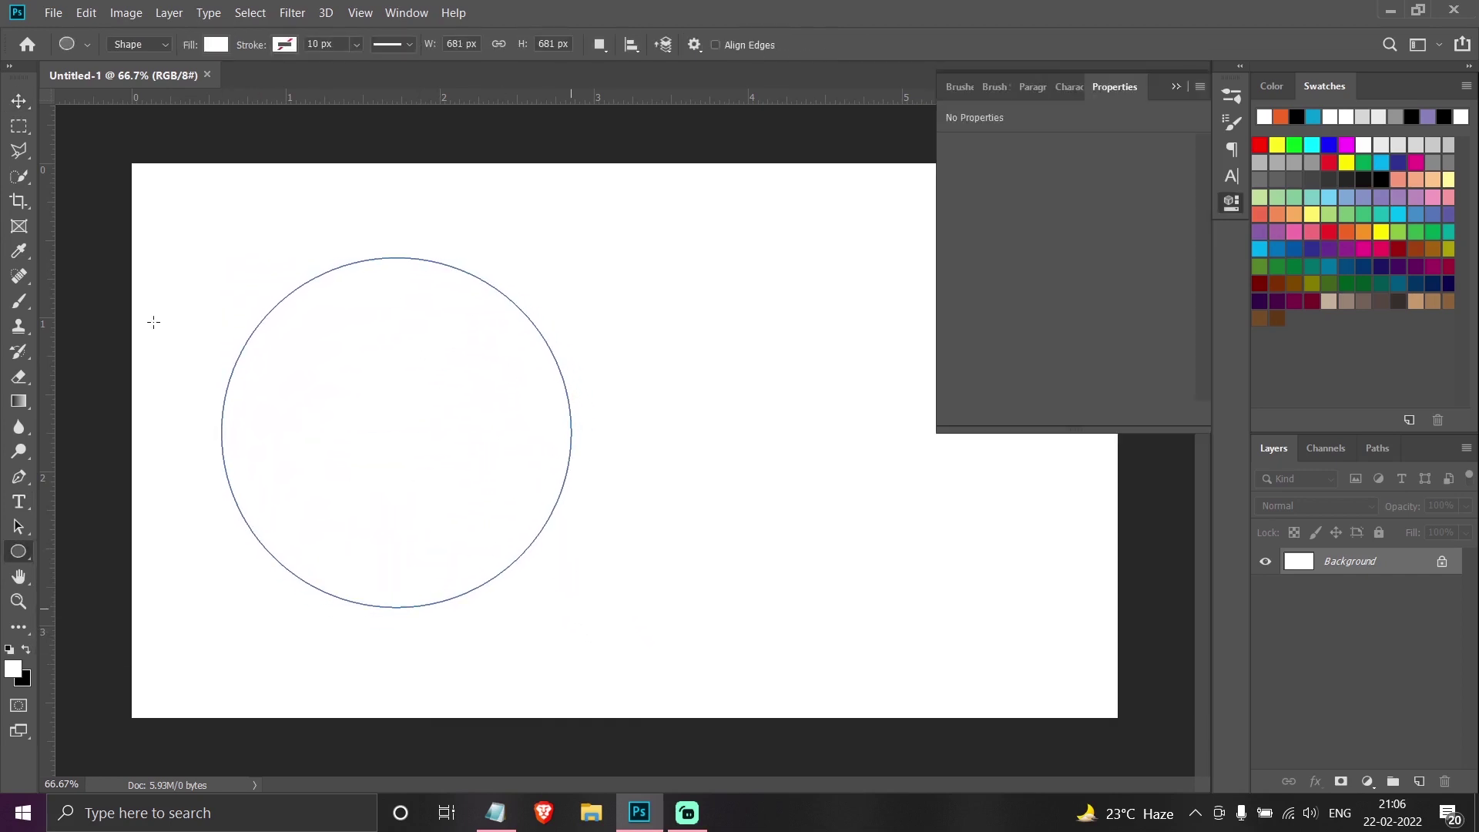
{"action": "left_click", "coordinate": [1172, 94]}
{"action": "left_click", "coordinate": [216, 44]}
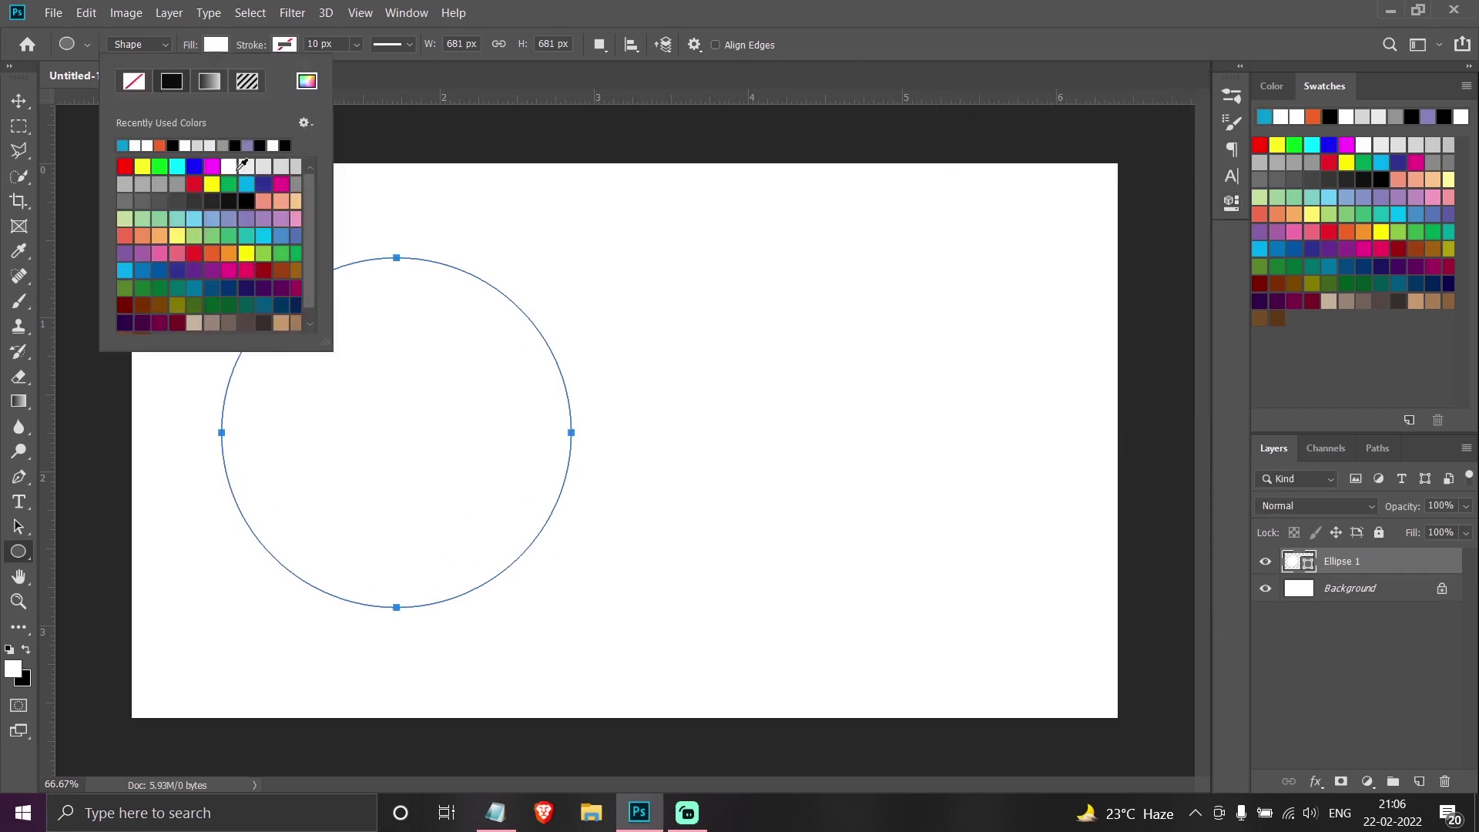
{"action": "left_click", "coordinate": [247, 201]}
Duplicate the Ellipse 1 layer and move the copy to the canvas's right side.
{"action": "key", "text": "v"}
{"action": "left_click_drag", "start_coordinate": [1372, 561], "coordinate": [1418, 784]}
{"action": "left_click_drag", "start_coordinate": [421, 454], "coordinate": [867, 457]}
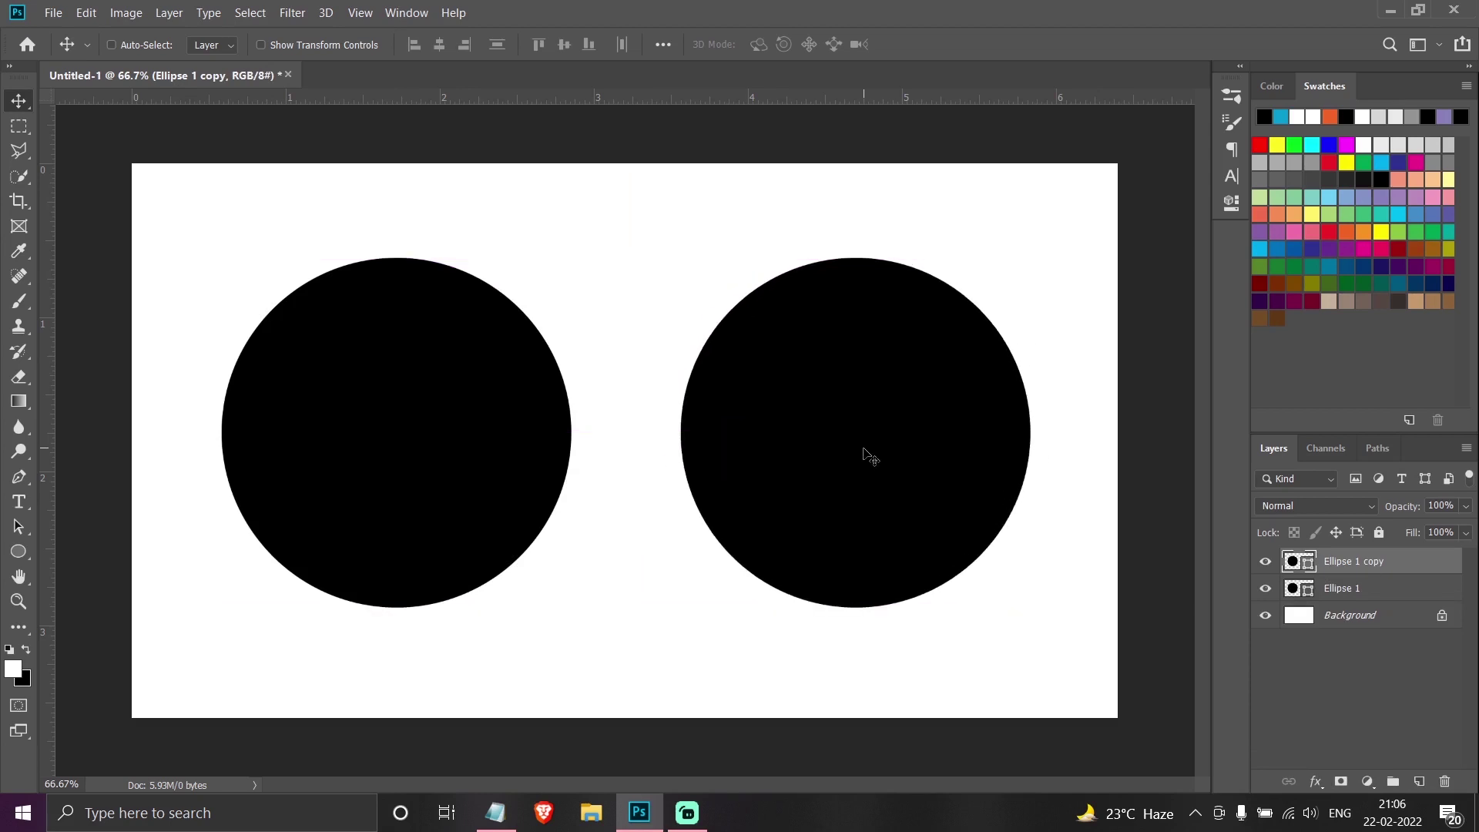
Rasterize the Ellipse 1 layer into pixels.
{"action": "left_click", "coordinate": [1325, 590]}
{"action": "left_click", "coordinate": [1341, 566]}
{"action": "left_click", "coordinate": [1332, 588]}
{"action": "right_click", "coordinate": [1330, 588]}
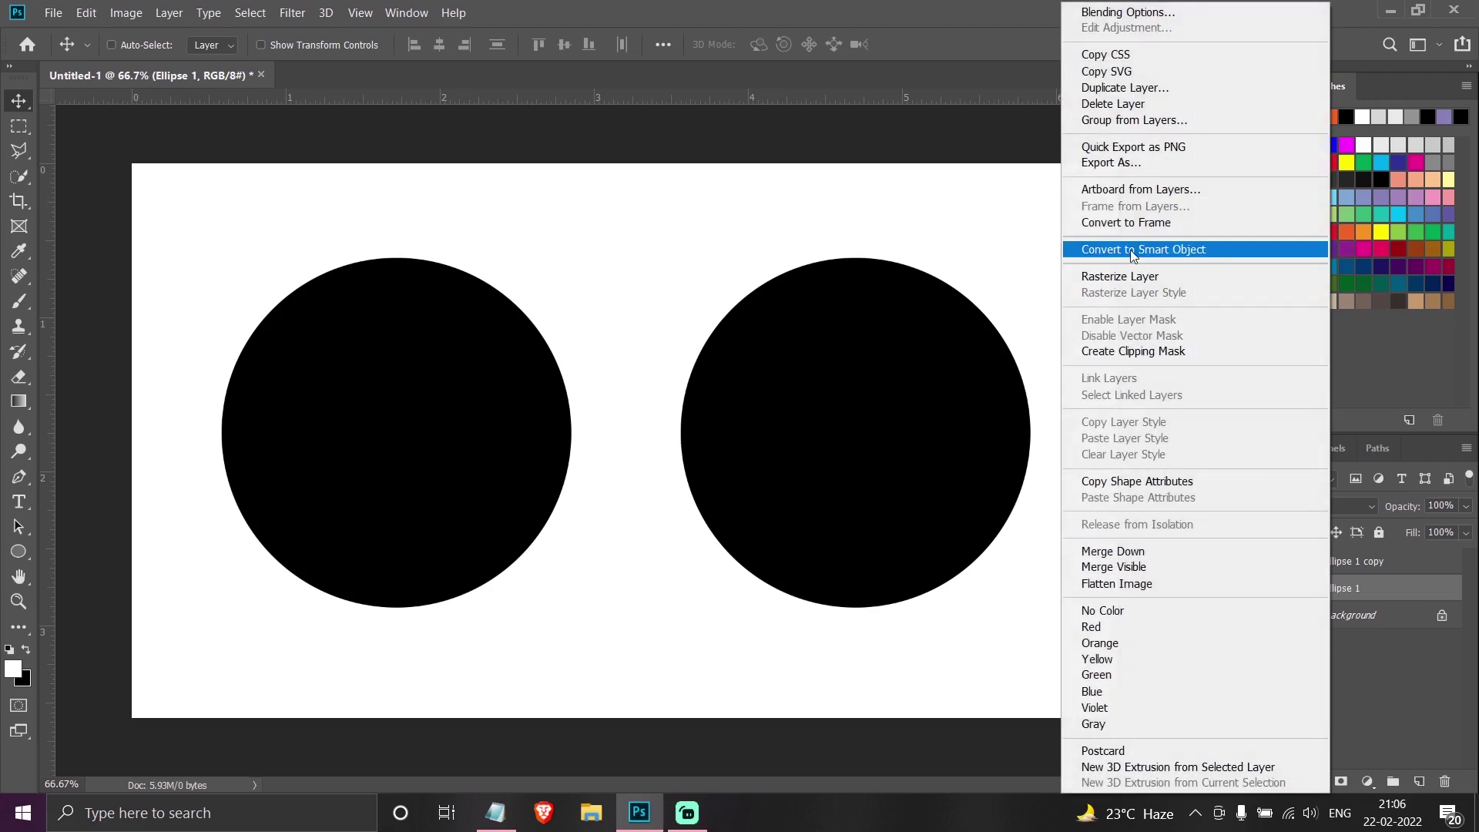
{"action": "left_click", "coordinate": [1123, 281]}
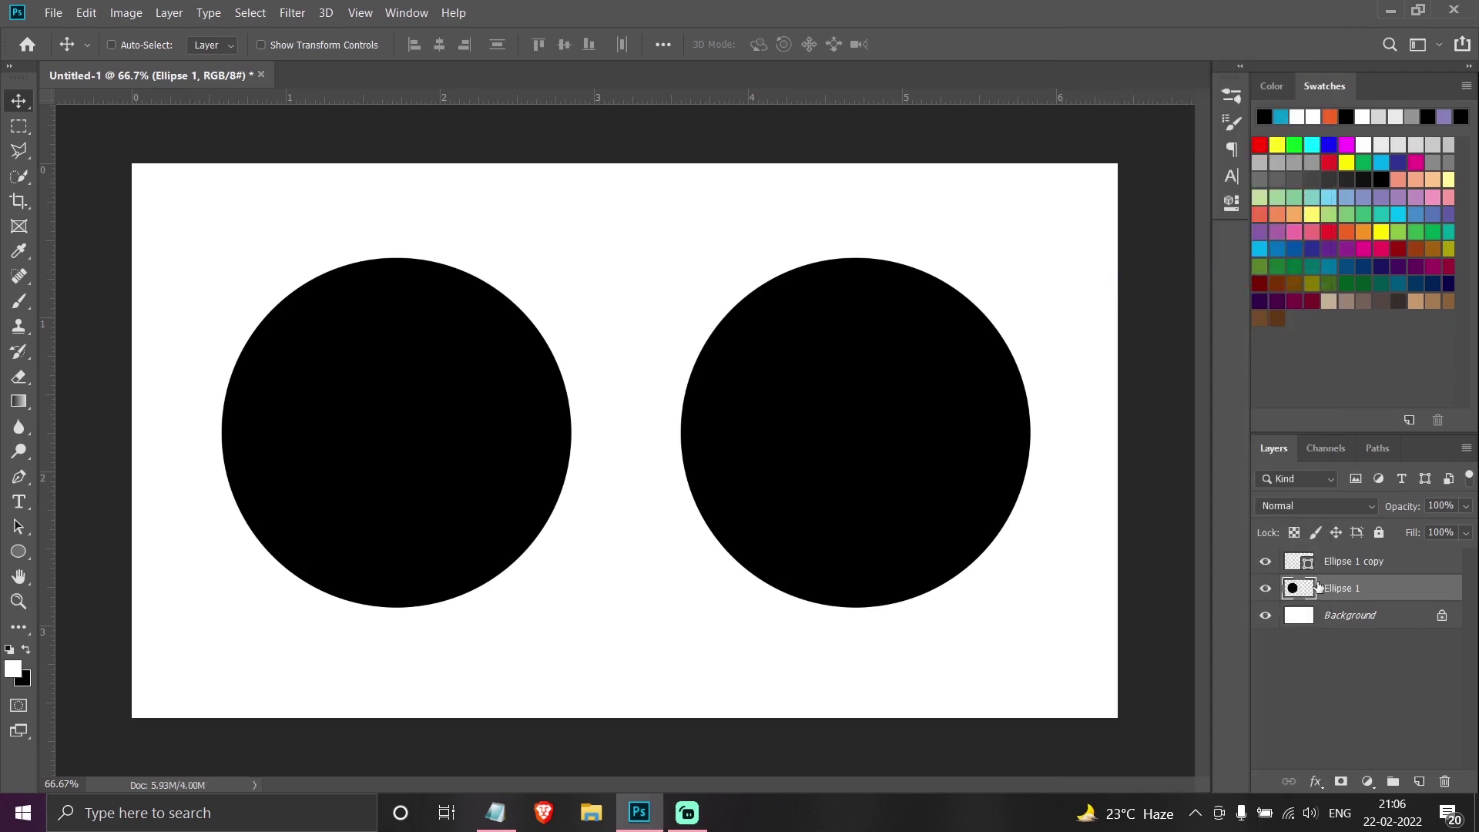
Convert Ellipse 1 copy to a Smart Object, then select both ellipse layers.
{"action": "left_click", "coordinate": [1341, 565]}
{"action": "right_click", "coordinate": [1339, 569]}
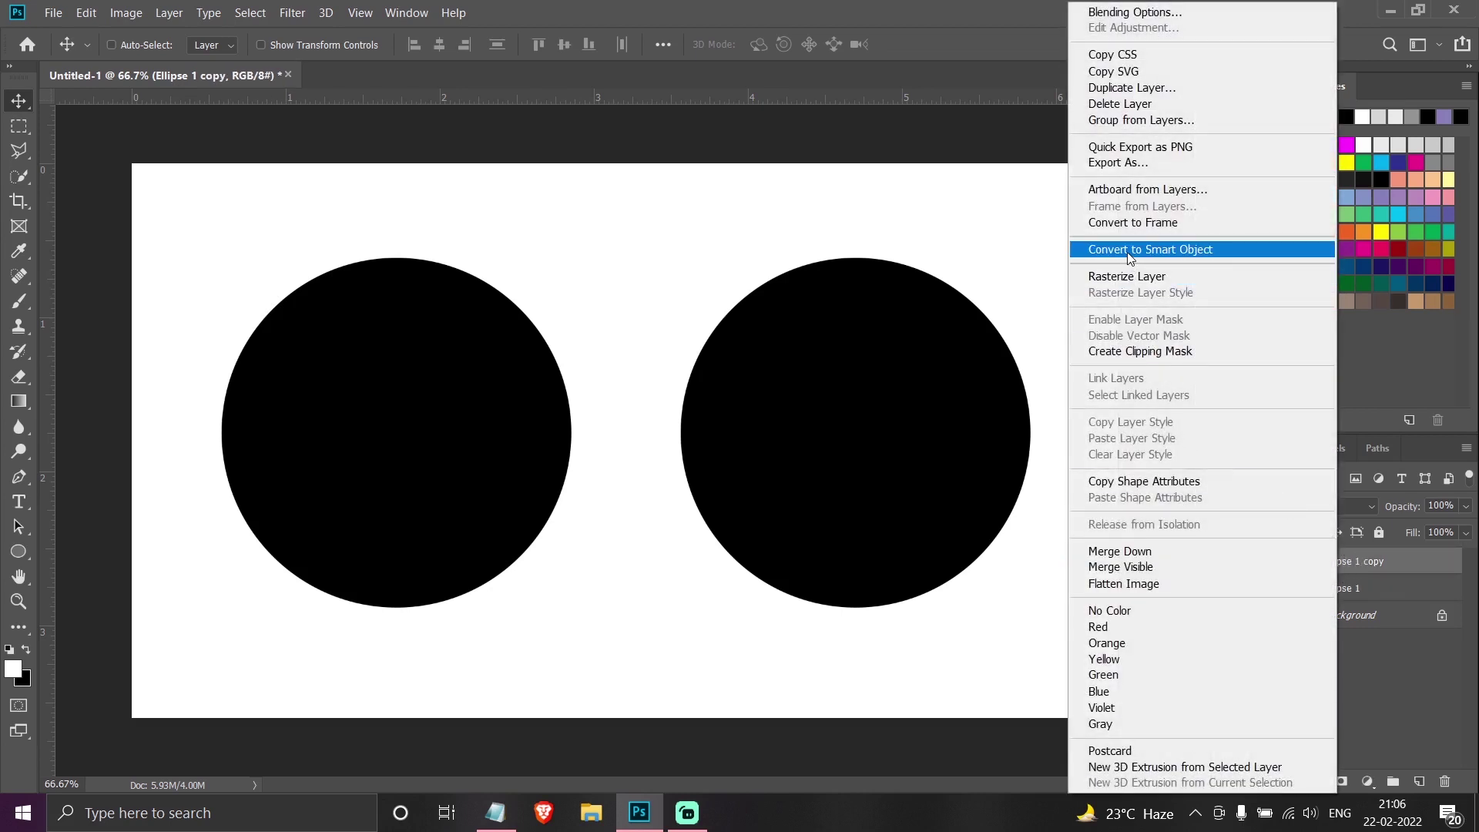
{"action": "left_click", "coordinate": [1130, 250]}
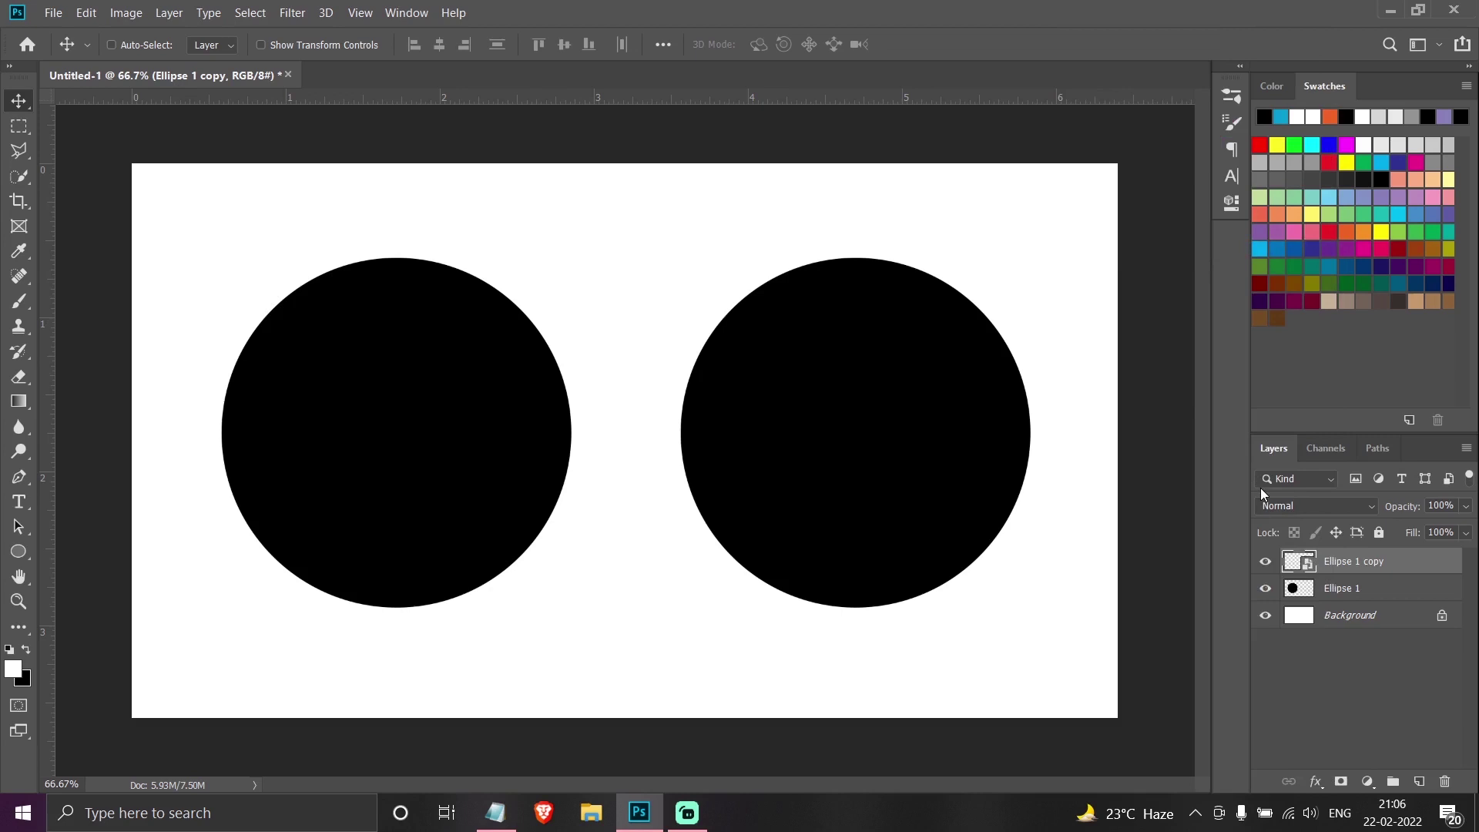
{"action": "left_click", "coordinate": [1340, 591], "text": "shift"}
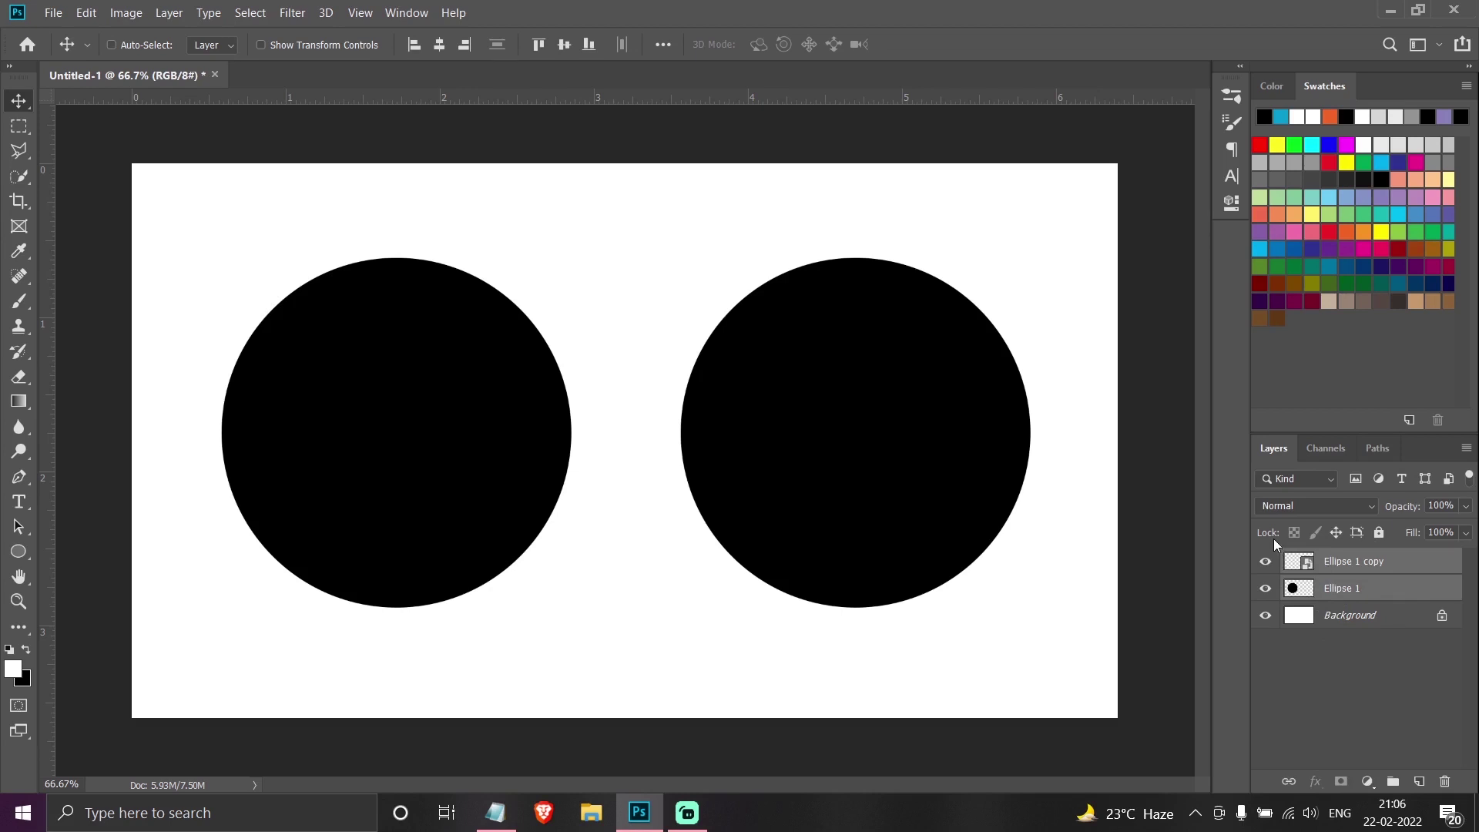
Free-transform both circles down to a tiny size, commit, then scale them back to full size.
{"action": "key", "text": "ctrl+t"}
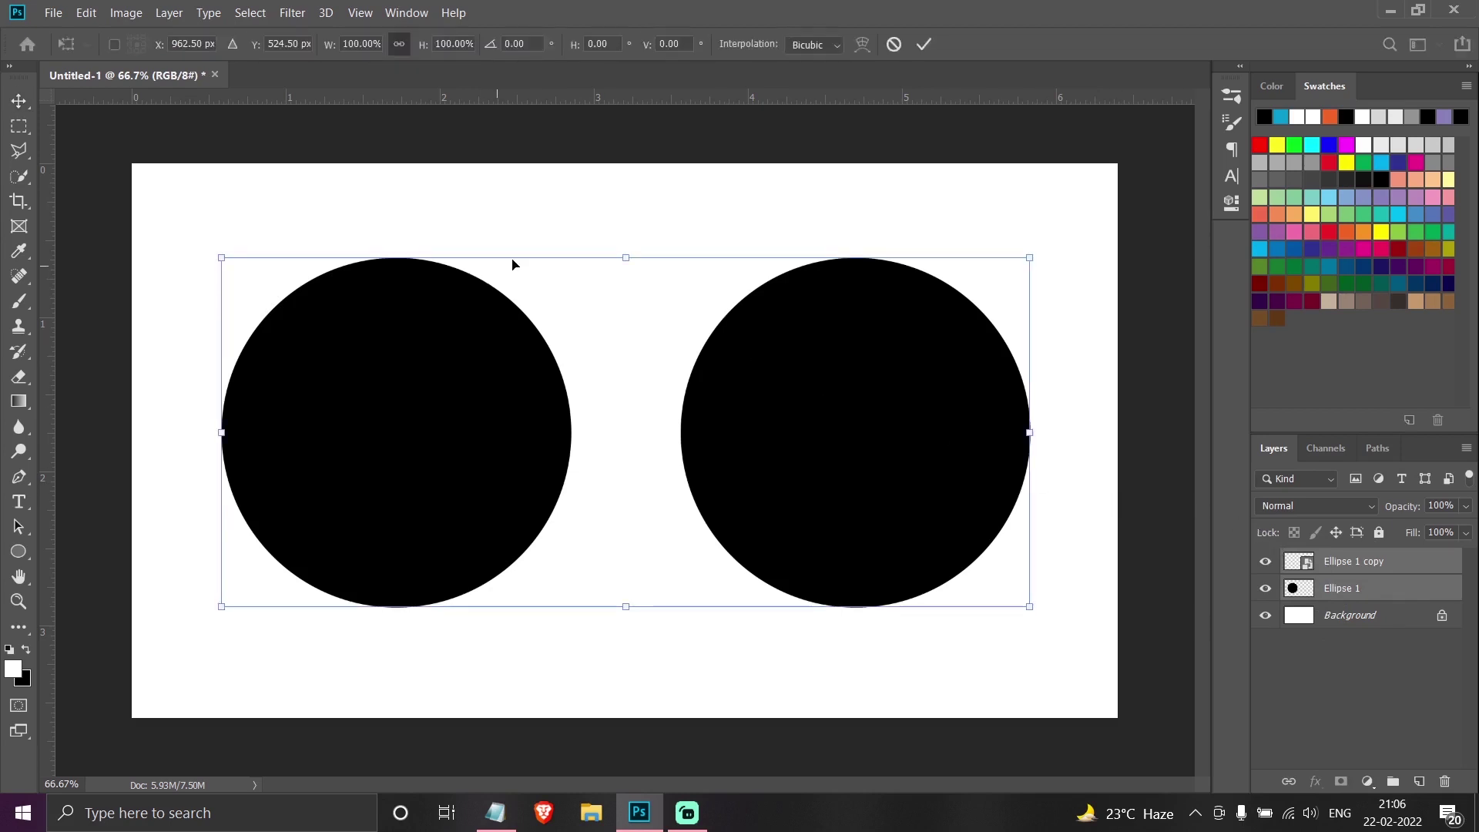
{"action": "left_click_drag", "start_coordinate": [625, 257], "coordinate": [621, 597]}
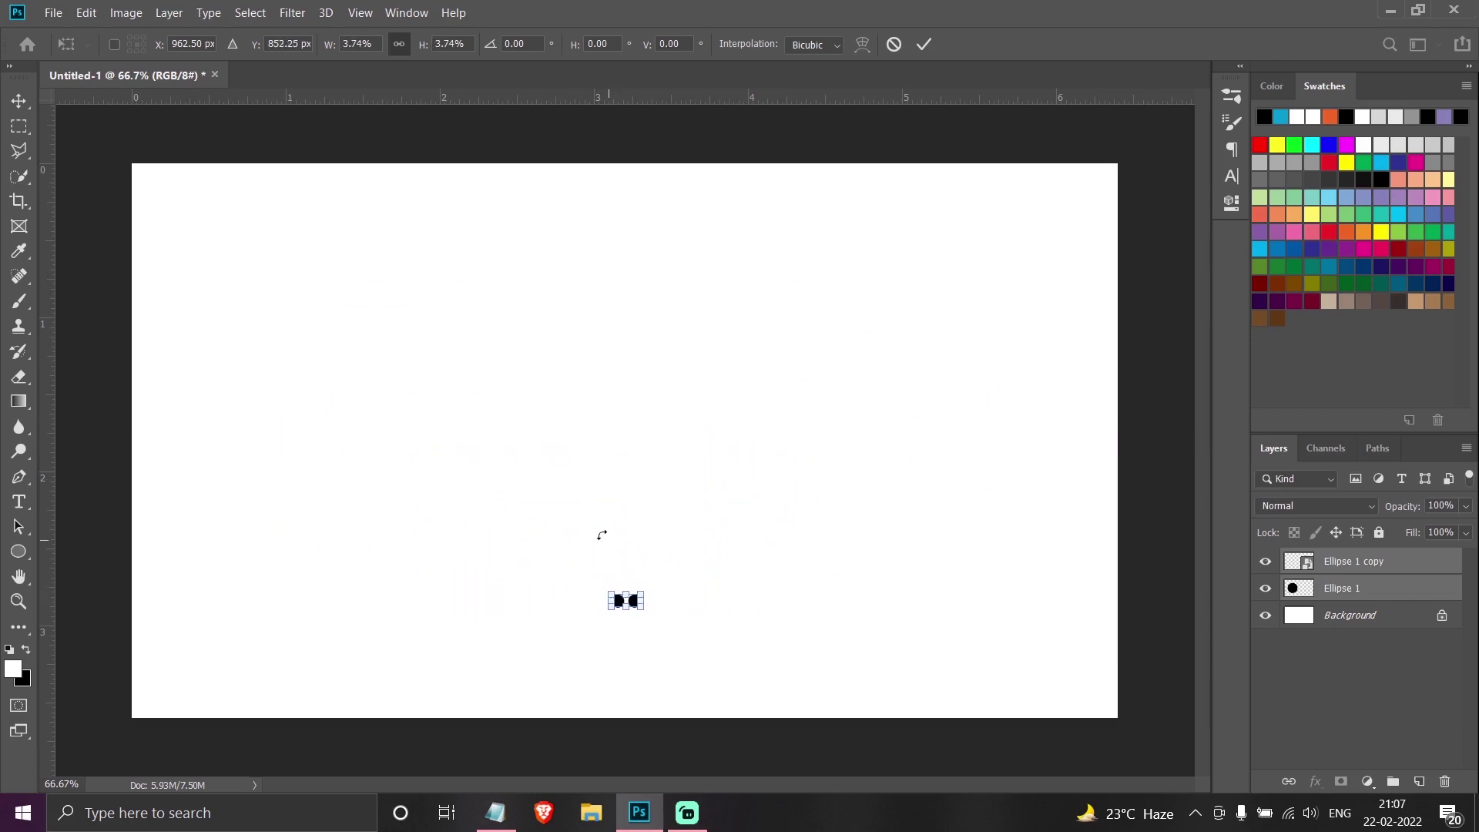
{"action": "key", "text": "Return"}
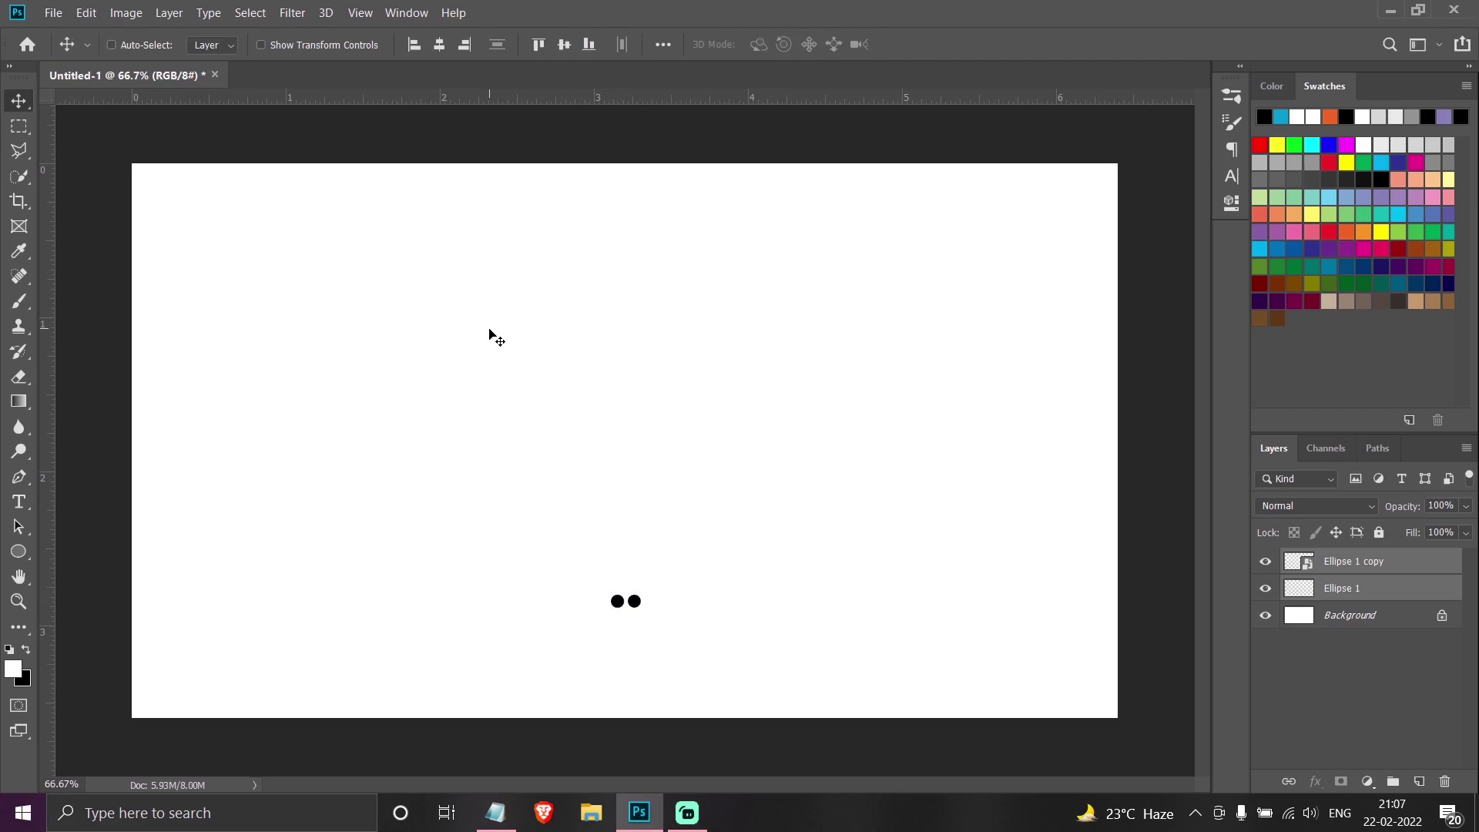
{"action": "key", "text": "ctrl+t"}
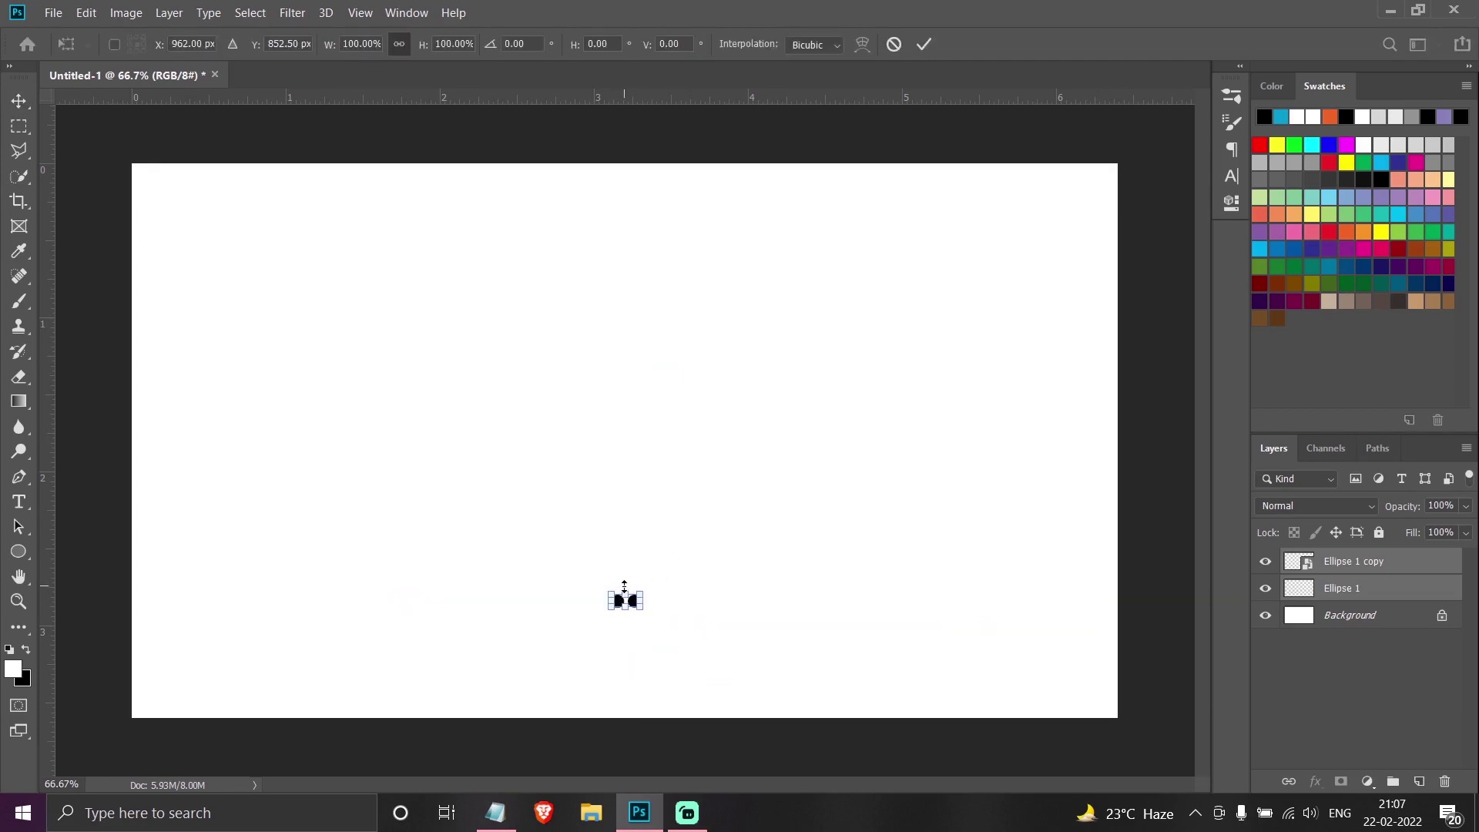
{"action": "left_click_drag", "start_coordinate": [624, 587], "coordinate": [631, 264]}
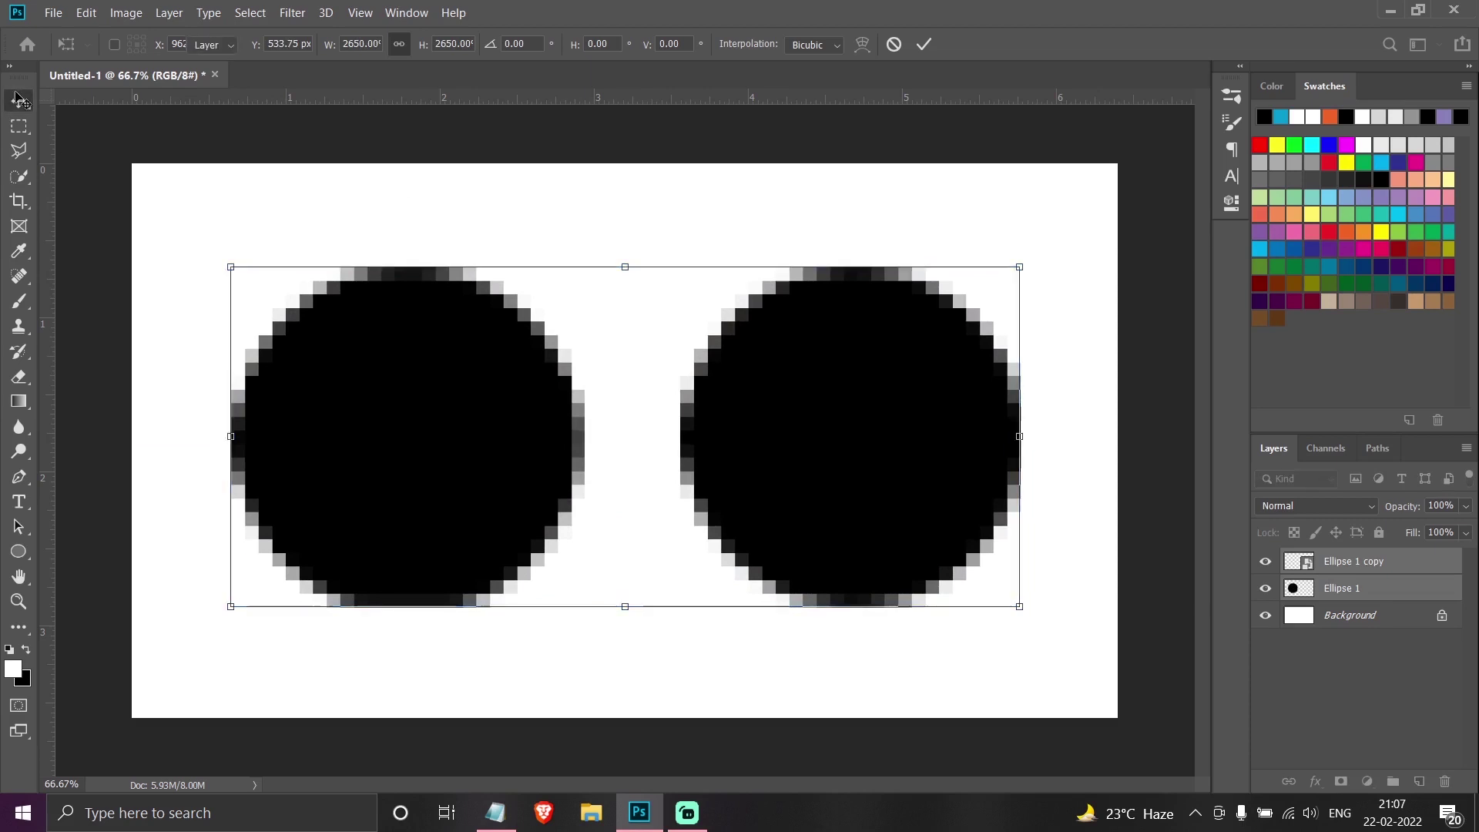
{"action": "left_click", "coordinate": [17, 98]}
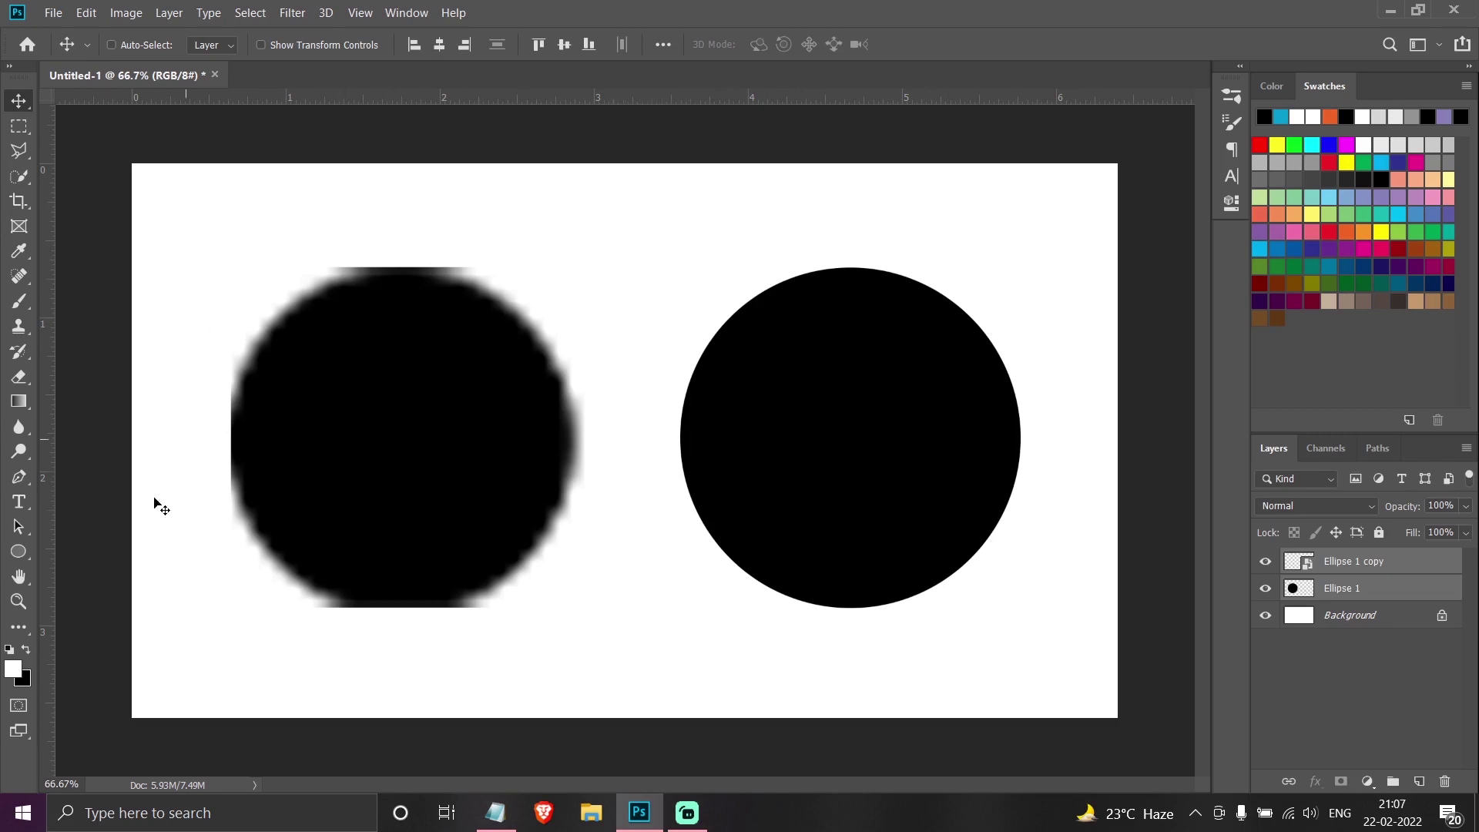
In the smart object's contents, set the circle's fill colour to red (ff0000).
{"action": "left_click", "coordinate": [1342, 561]}
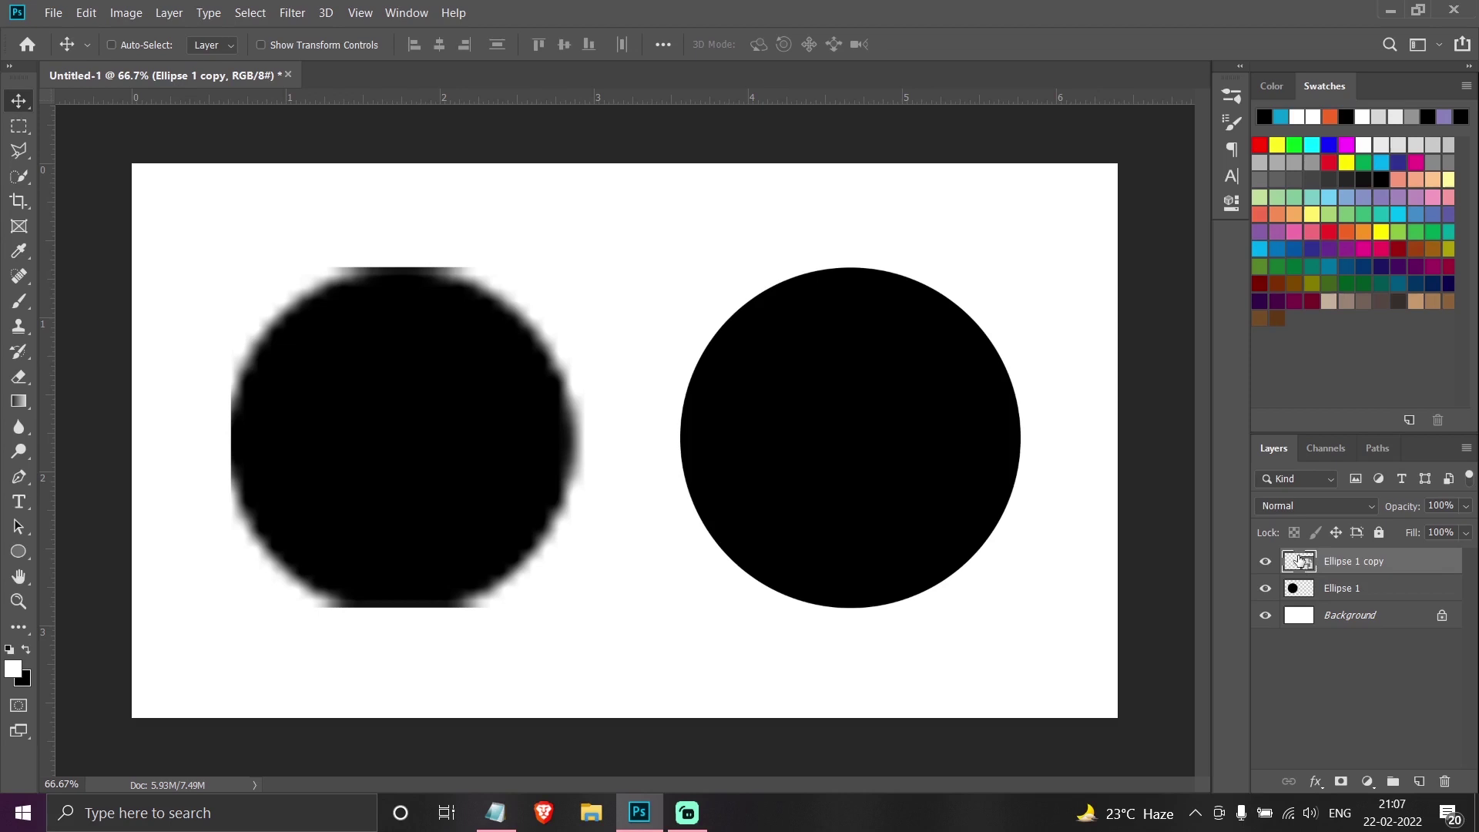
{"action": "double_click", "coordinate": [1300, 564]}
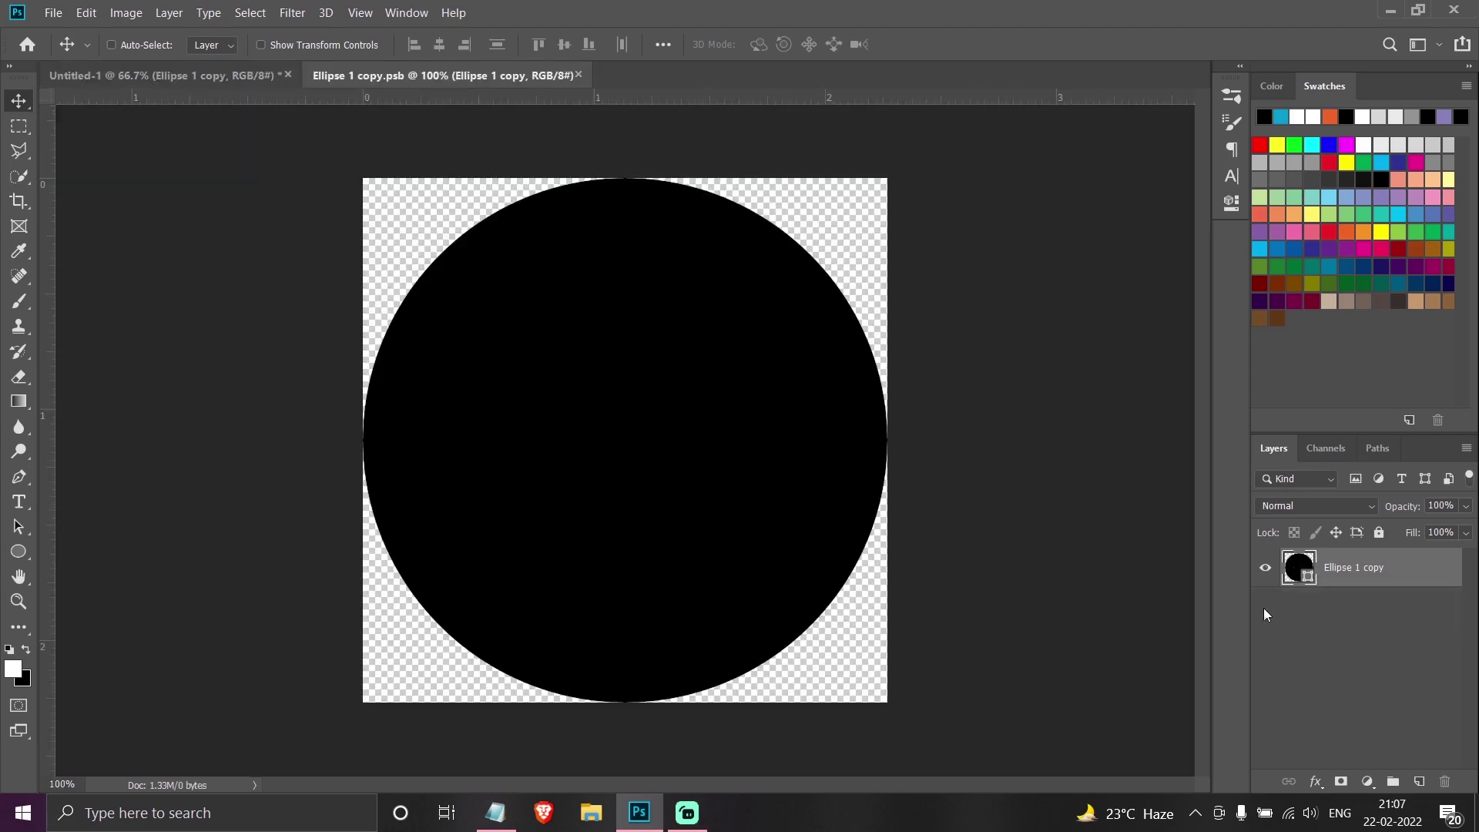
{"action": "double_click", "coordinate": [1301, 567]}
{"action": "type", "text": "ff0000"}
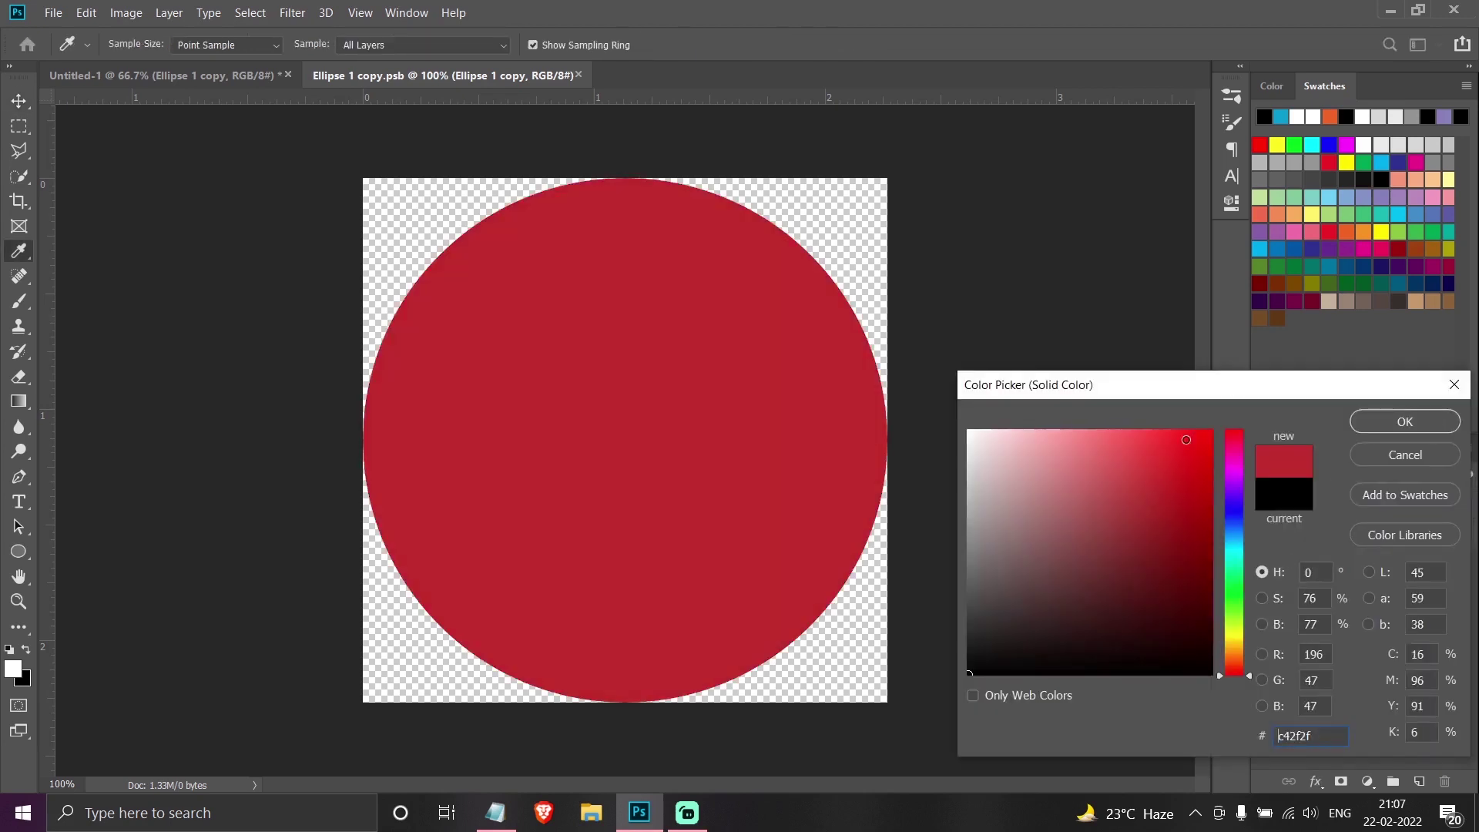
{"action": "left_click", "coordinate": [1405, 421]}
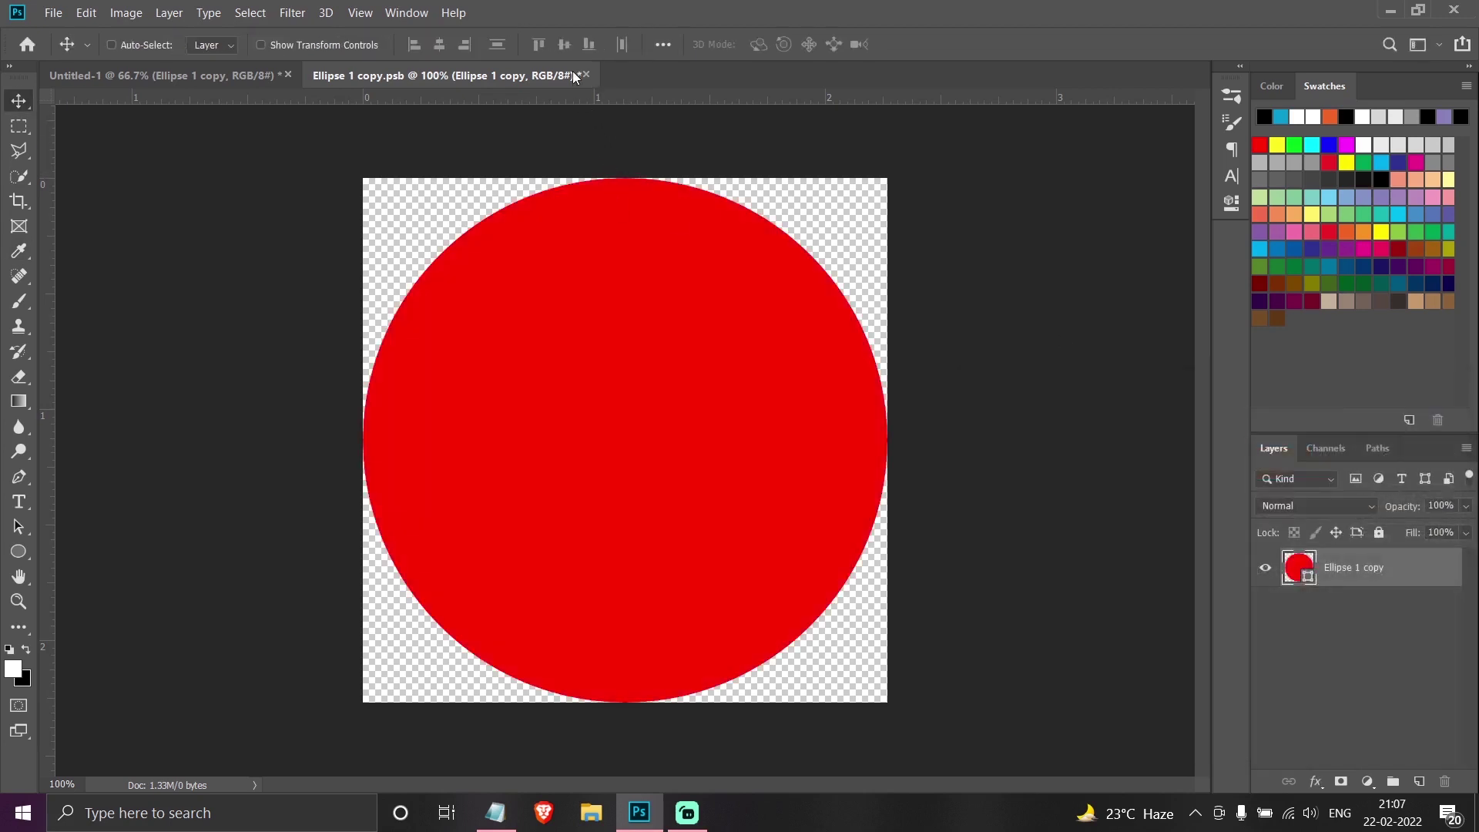
Close and save the edited .psb contents, then select both ellipse layers.
{"action": "left_click", "coordinate": [587, 76]}
{"action": "left_click", "coordinate": [672, 322]}
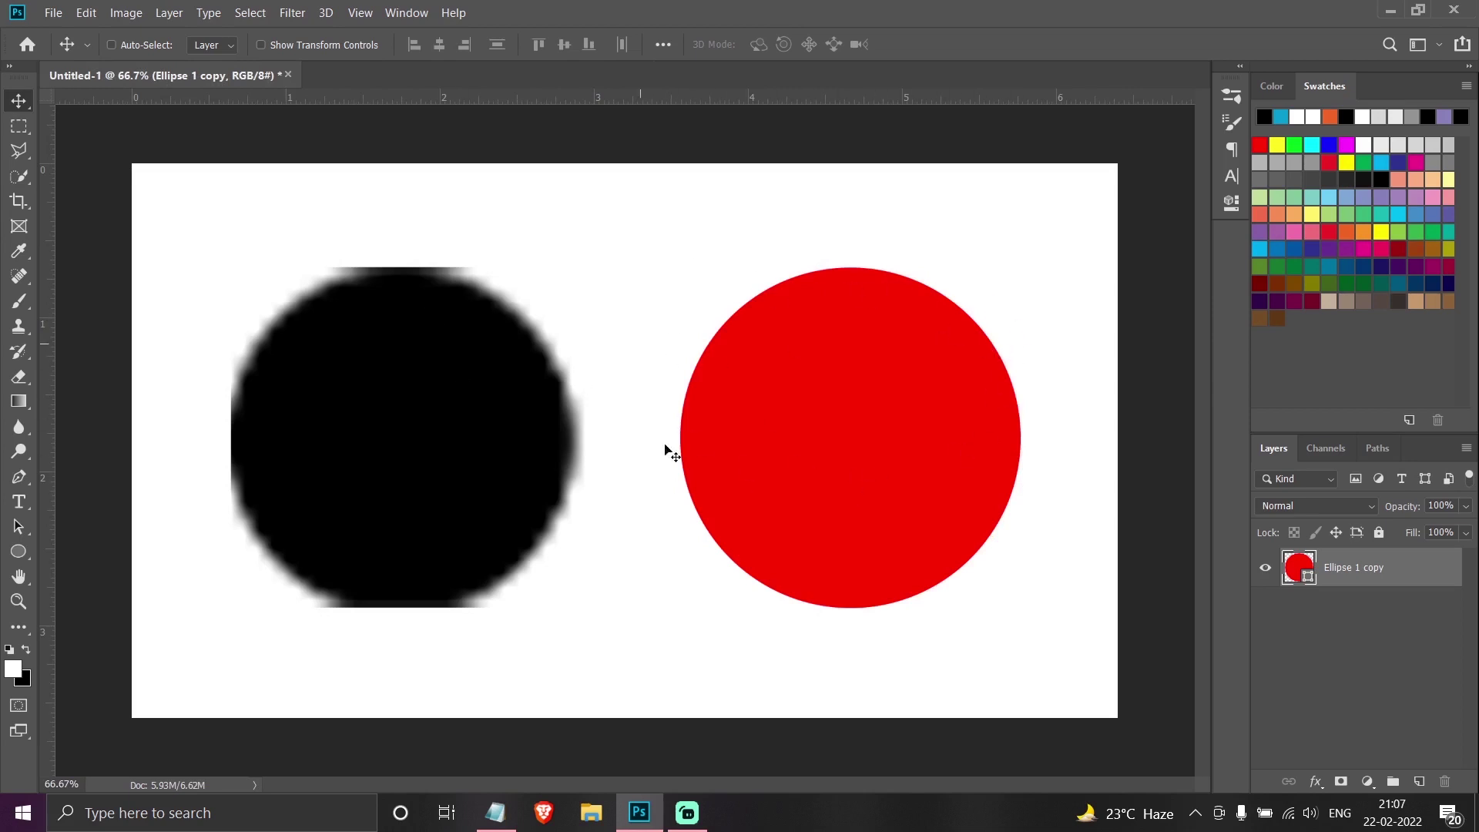
{"action": "key", "text": "ctrl+alt+a"}
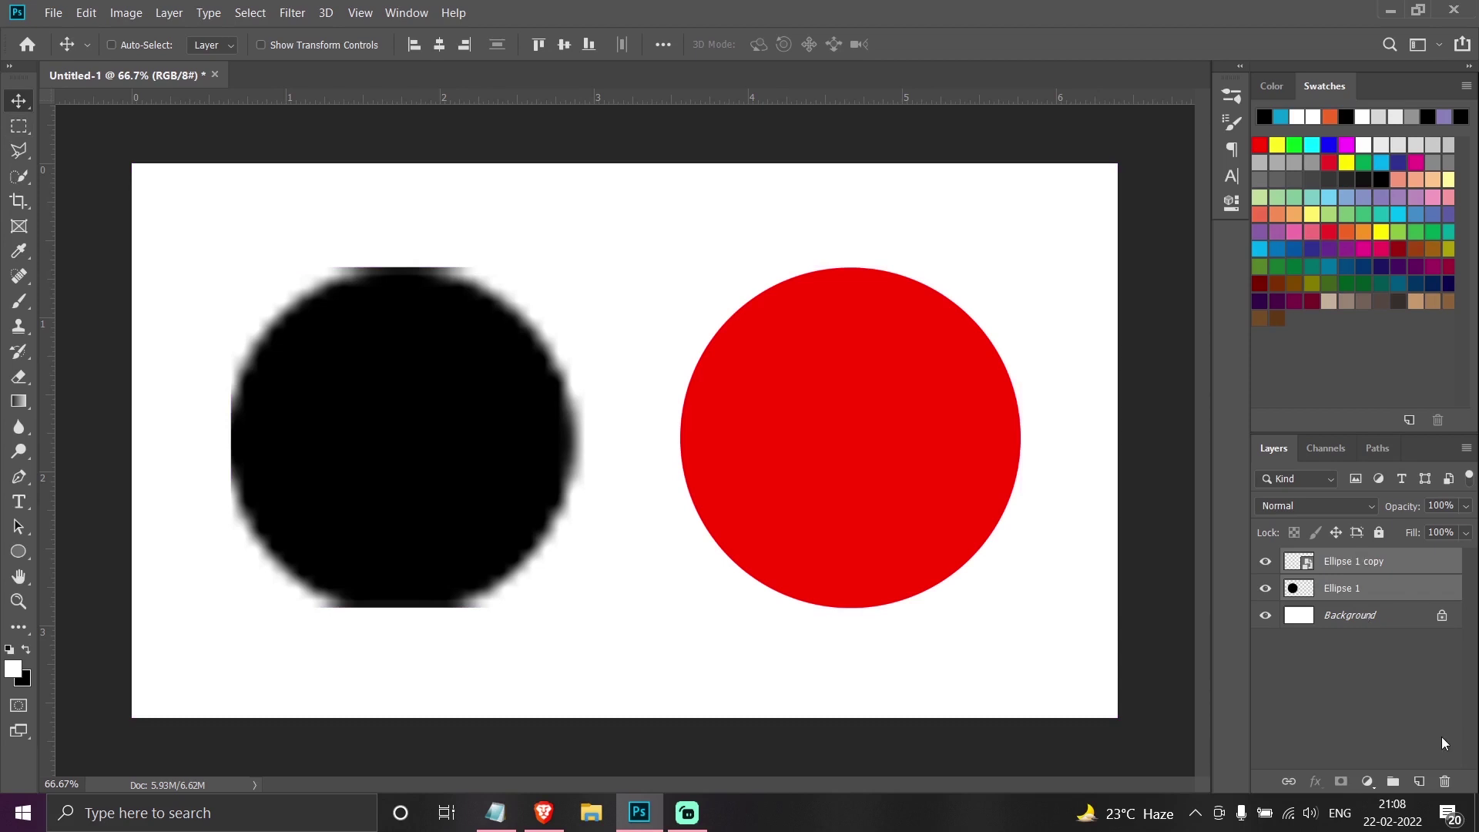
Delete both ellipse layers and select the Raster and Smart Object photo layers together.
{"action": "left_click", "coordinate": [1447, 782]}
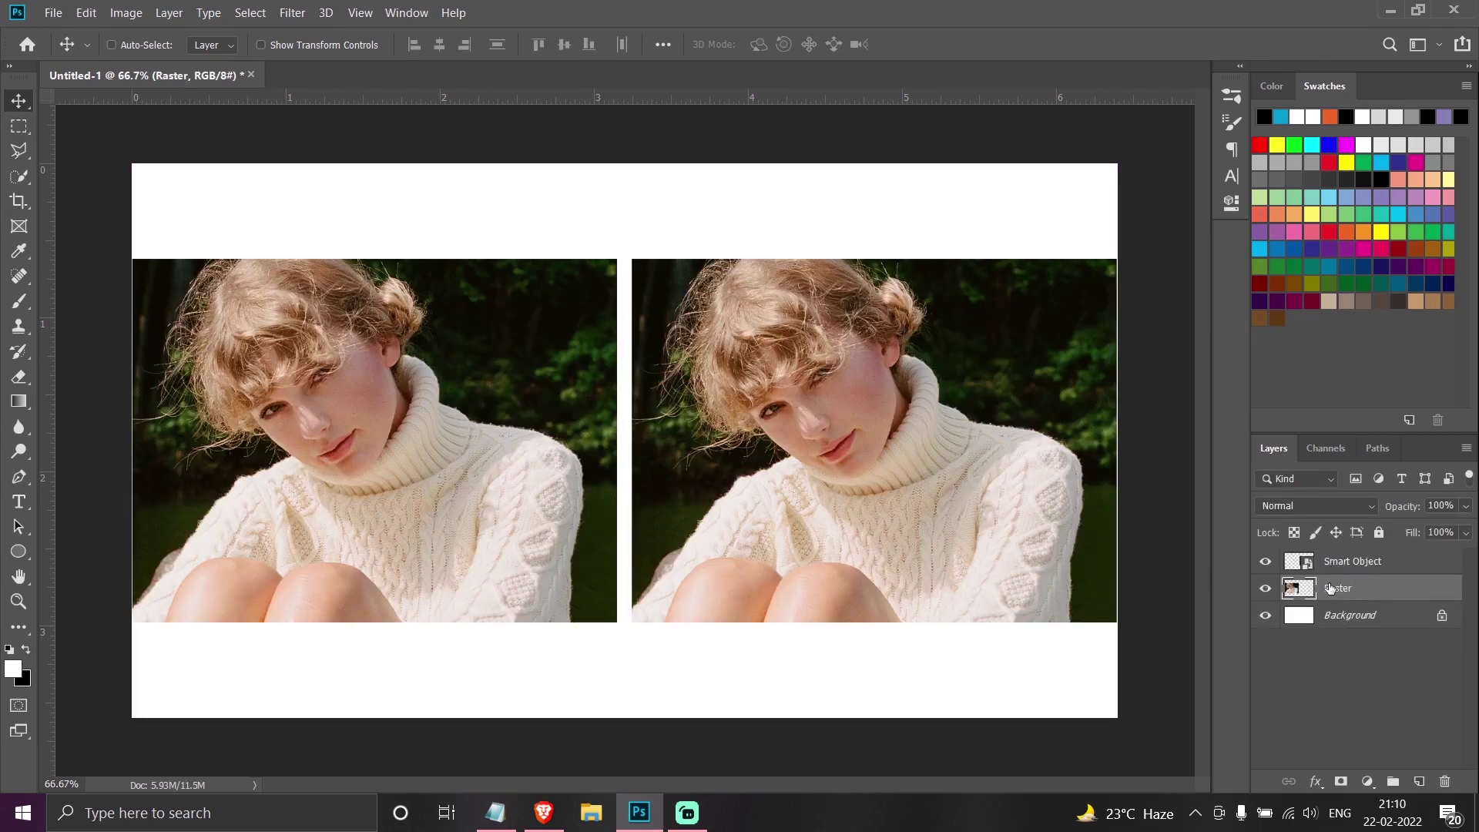
{"action": "left_click", "coordinate": [1267, 590]}
{"action": "left_click", "coordinate": [1265, 589]}
{"action": "left_click", "coordinate": [1264, 567]}
{"action": "left_click", "coordinate": [1352, 569], "text": "ctrl"}
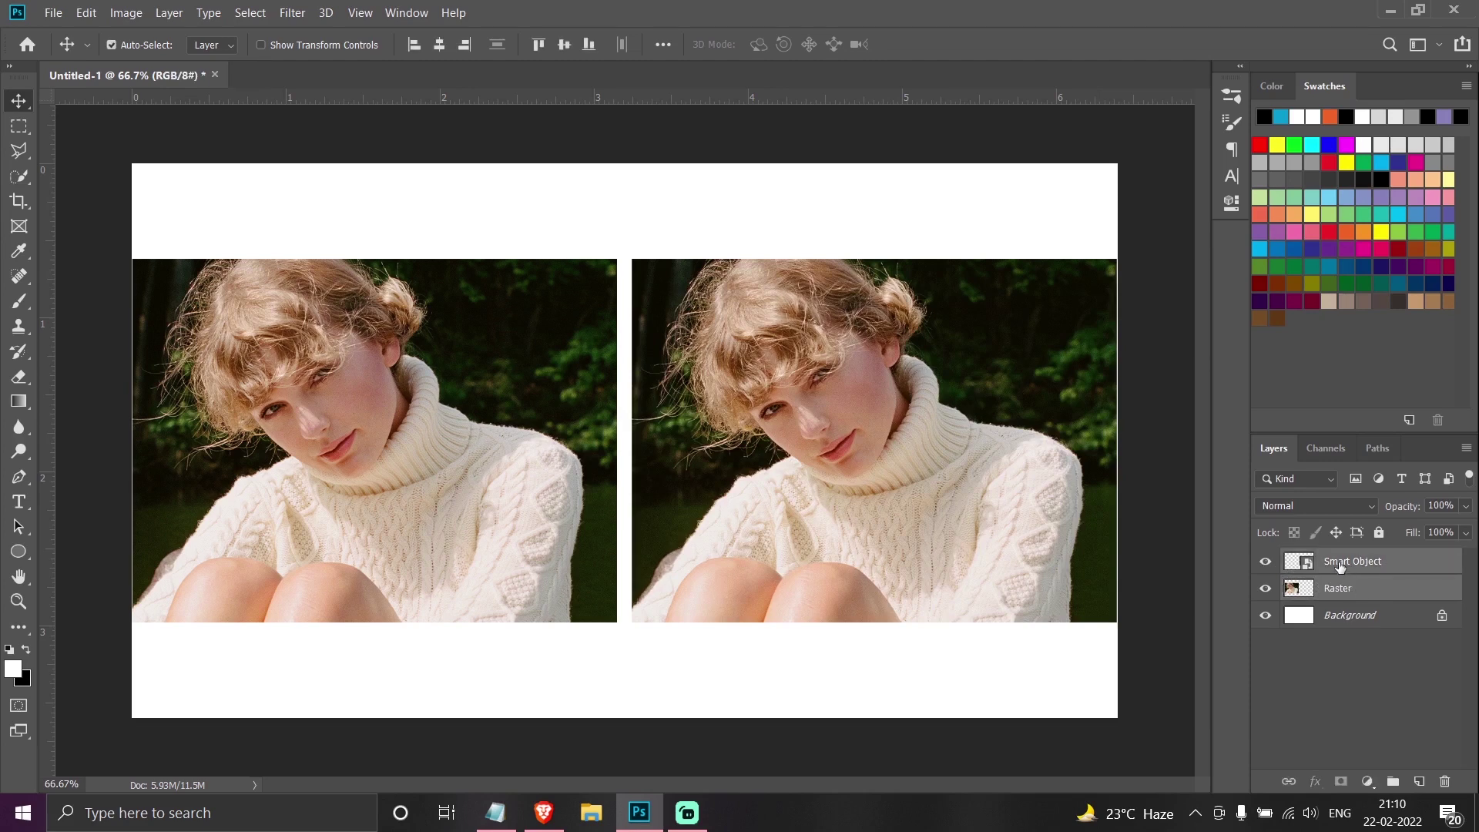
Shrink both photos to a tiny size, scale them back up, then delete both photo layers.
{"action": "key", "text": "ctrl+t"}
{"action": "left_click_drag", "start_coordinate": [631, 252], "coordinate": [600, 259]}
{"action": "key", "text": "Return"}
{"action": "key", "text": "ctrl+t"}
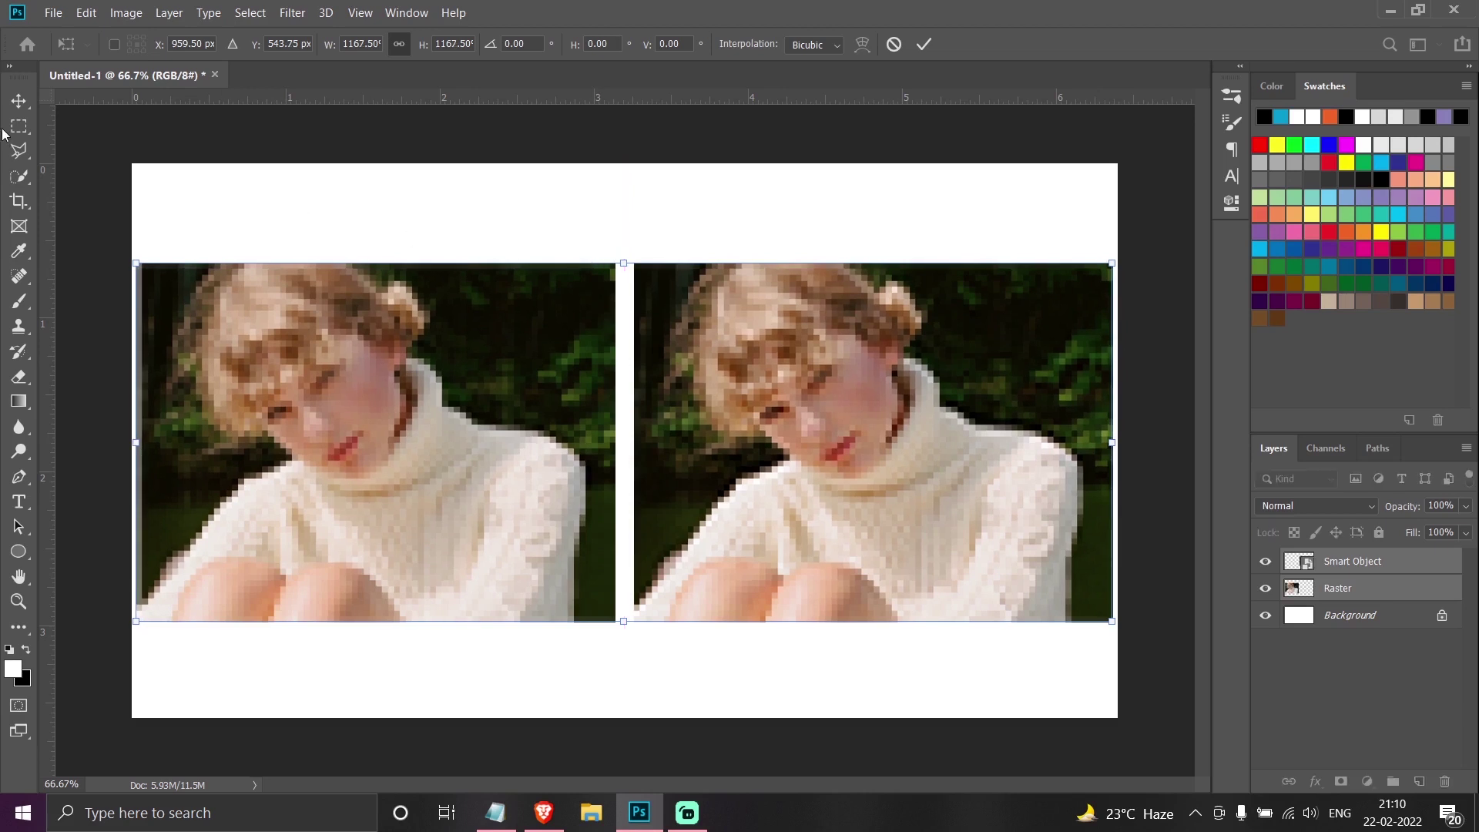
{"action": "key", "text": "Return"}
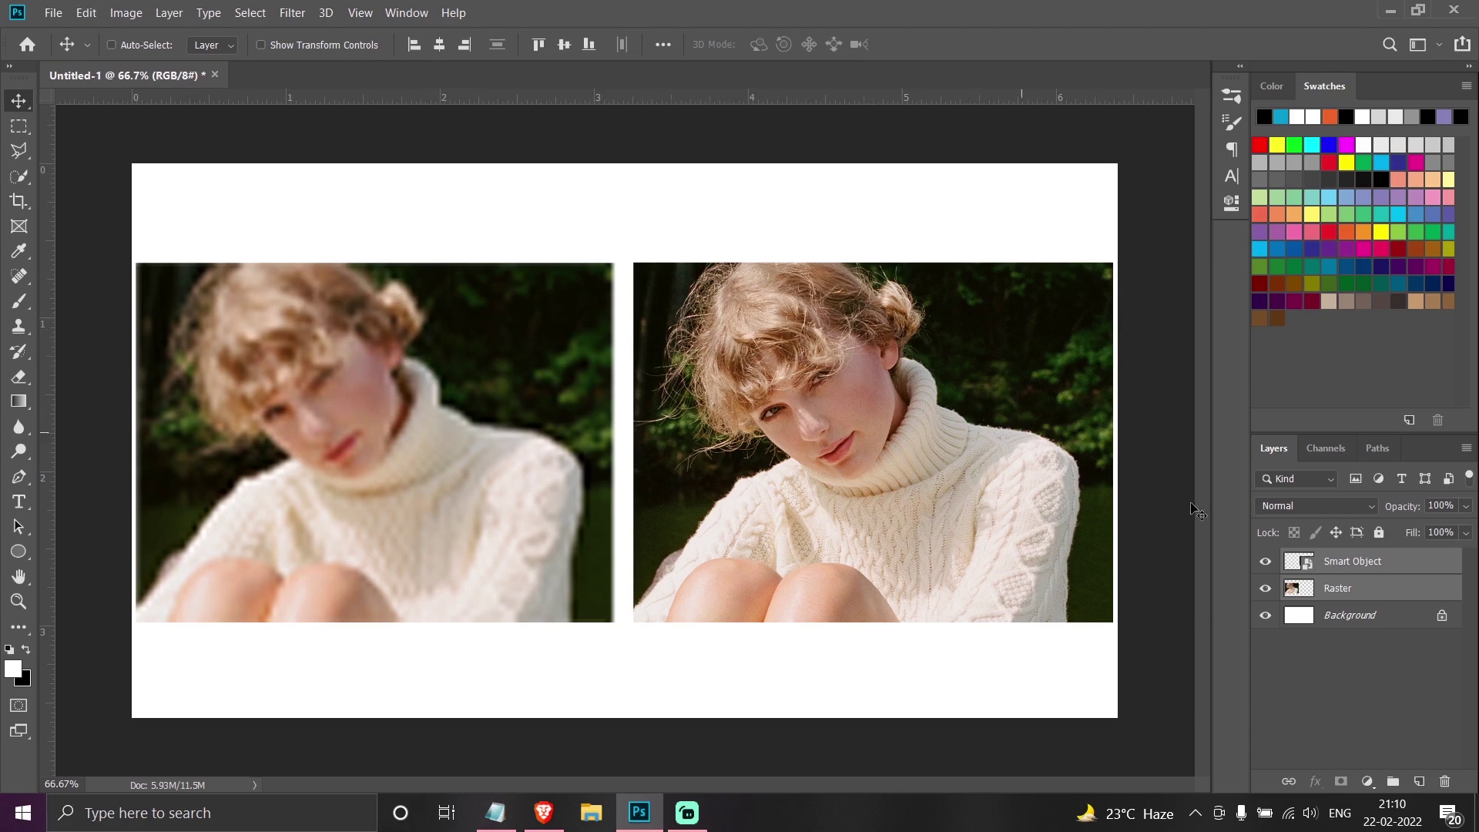
{"action": "key", "text": "Delete"}
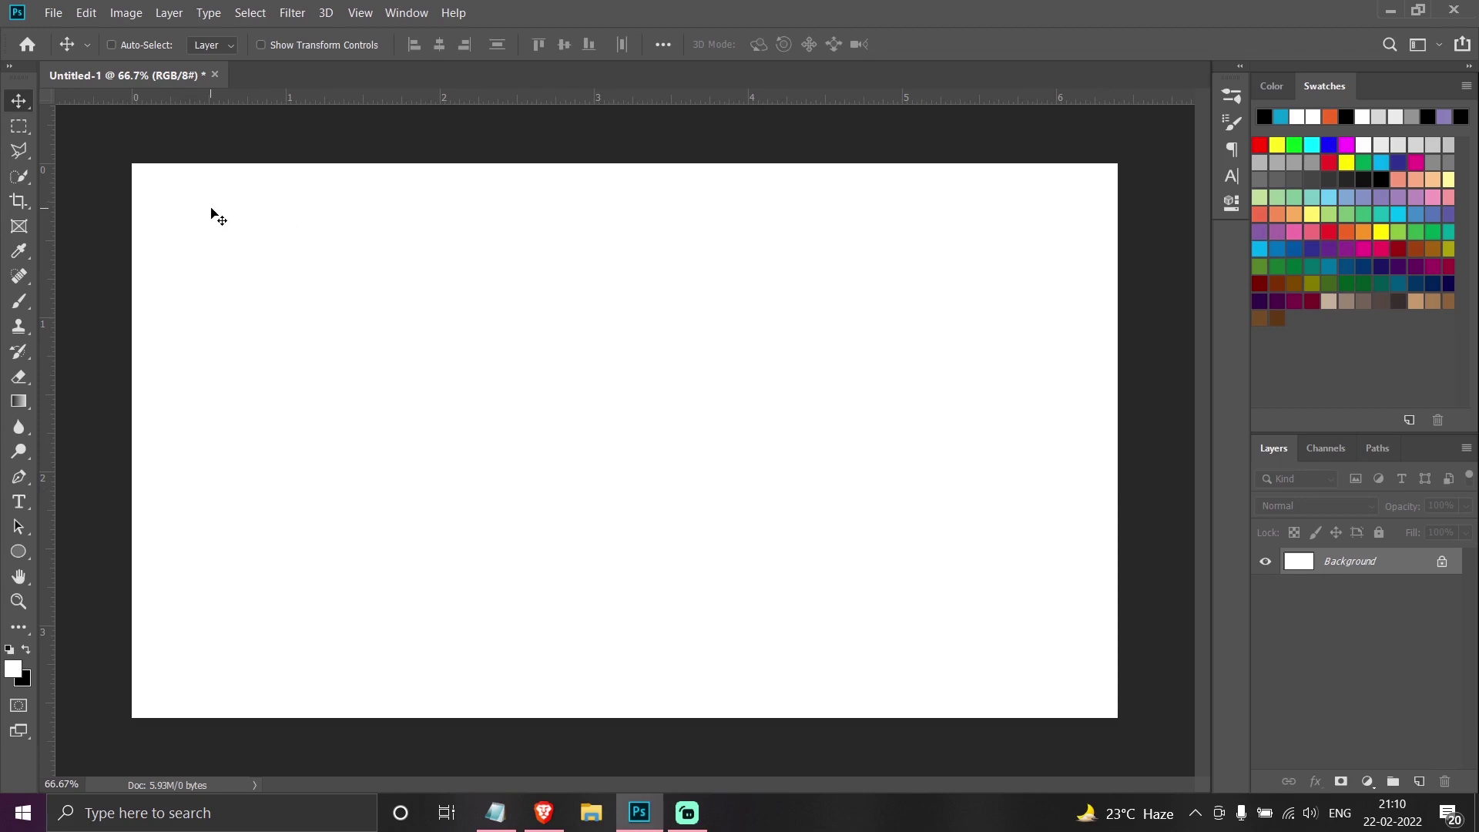
Draw a long black rectangle bar across the upper canvas.
{"action": "left_click", "coordinate": [15, 551]}
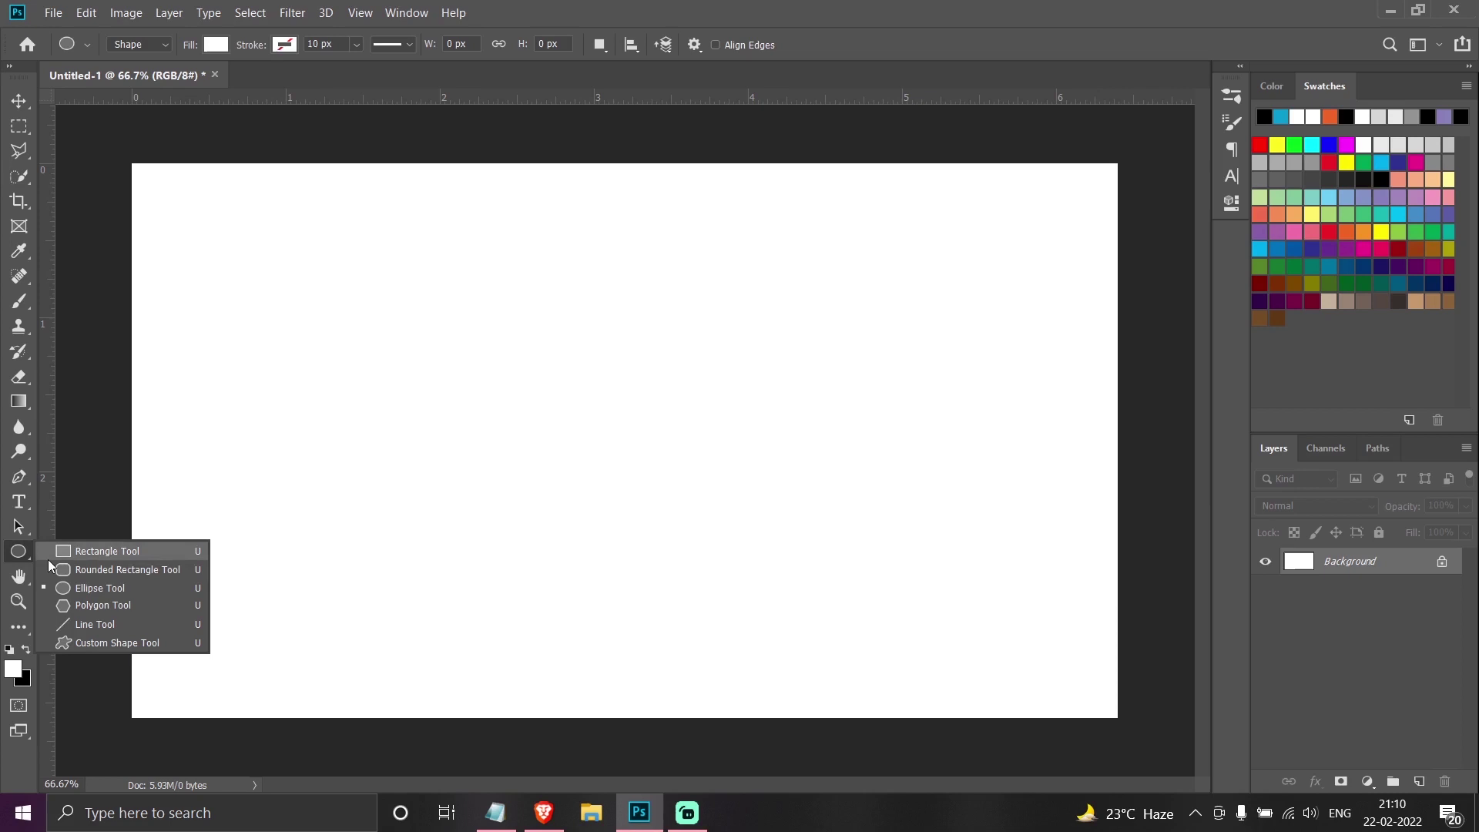
{"action": "left_click", "coordinate": [65, 553]}
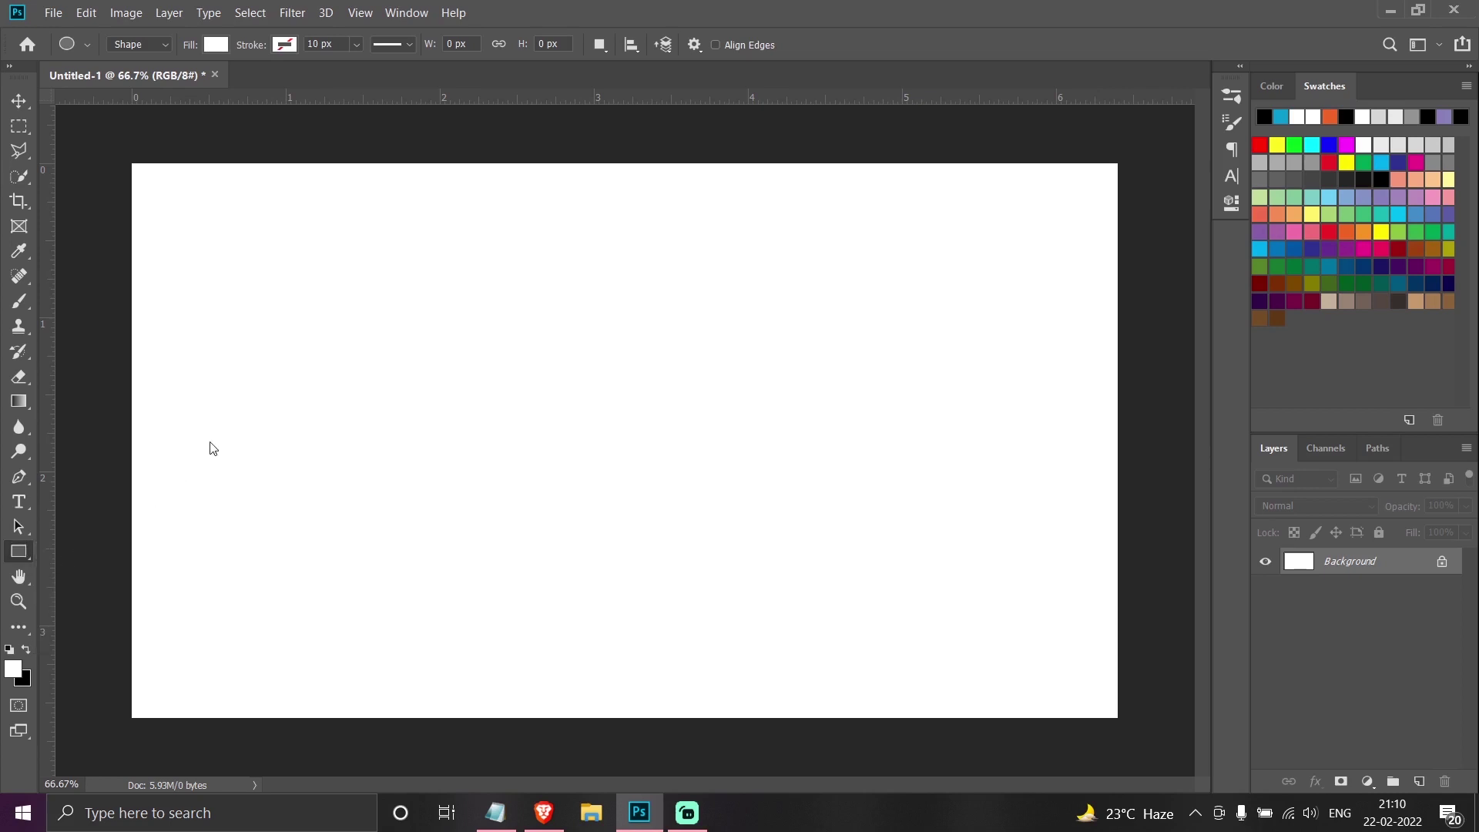
{"action": "left_click_drag", "start_coordinate": [285, 302], "coordinate": [893, 323]}
{"action": "left_click", "coordinate": [1264, 117]}
Add an orange rectangle near the bar's left end and stretch it wider.
{"action": "right_click", "coordinate": [31, 559]}
{"action": "key", "text": "ctrl+plus"}
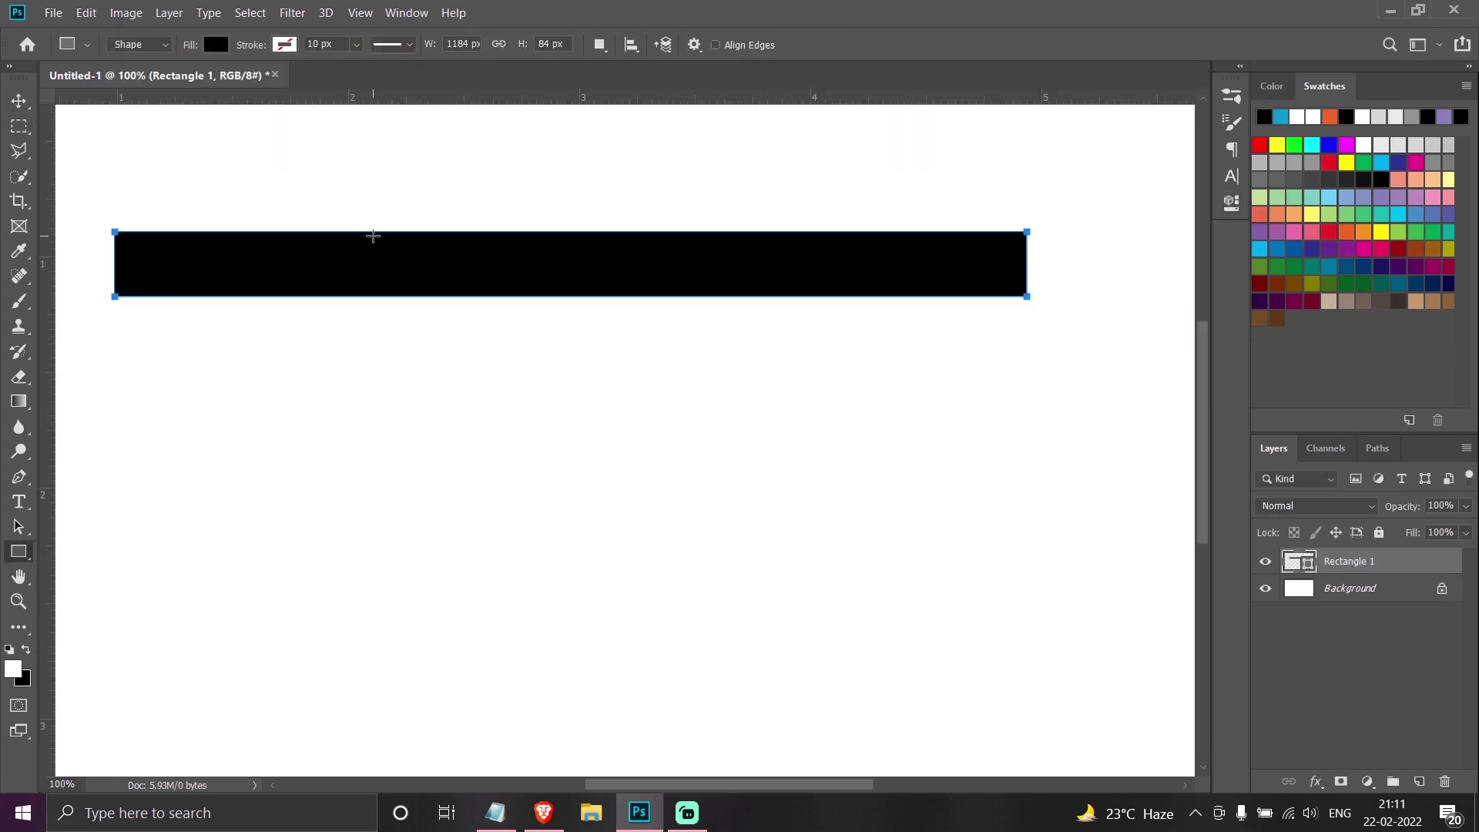
{"action": "mouse_move", "coordinate": [361, 228]}
{"action": "left_mouse_down"}
{"action": "mouse_move", "coordinate": [521, 303]}
{"action": "mouse_move", "coordinate": [462, 298]}
{"action": "left_mouse_up"}
{"action": "double_click", "coordinate": [1298, 560]}
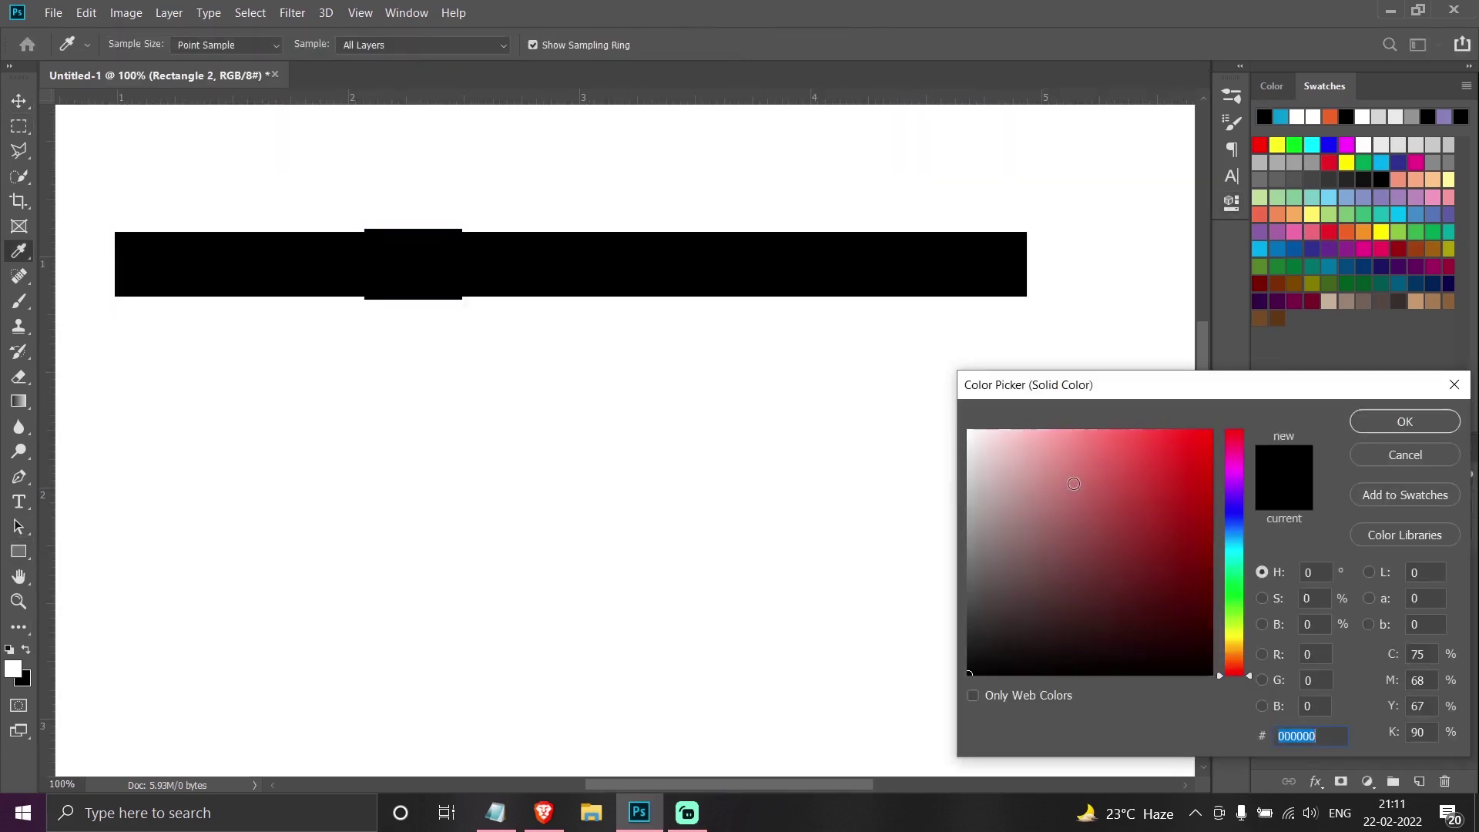
{"action": "left_click", "coordinate": [1335, 227]}
{"action": "left_click", "coordinate": [1344, 229]}
{"action": "key", "text": "Return"}
{"action": "left_click_drag", "start_coordinate": [432, 251], "coordinate": [183, 251]}
{"action": "key", "text": "ctrl+t"}
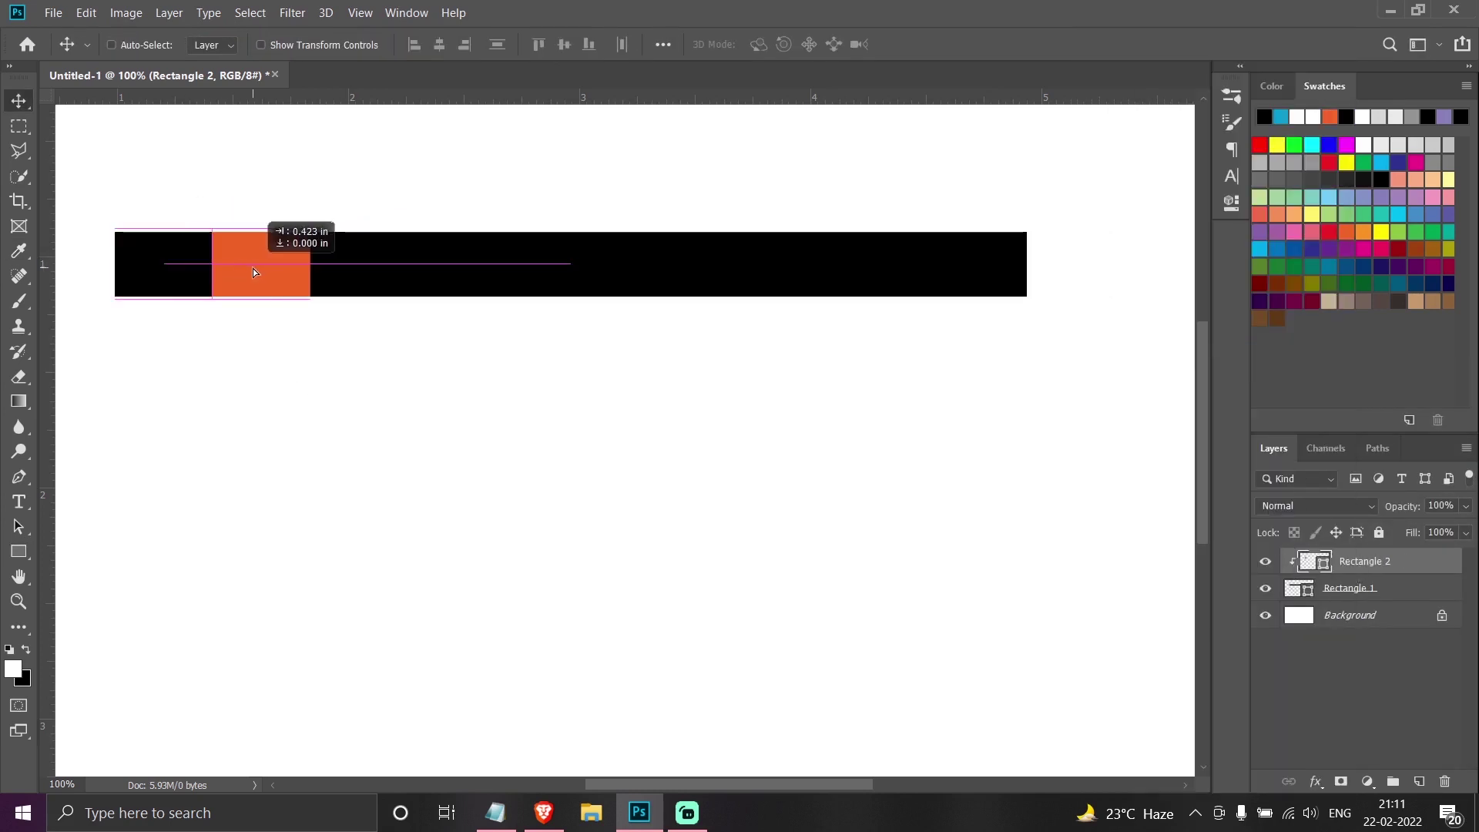
{"action": "left_click_drag", "start_coordinate": [306, 264], "coordinate": [614, 264]}
{"action": "key", "text": "Return"}
Duplicate the orange block, move the copy further right along the bar and narrow it.
{"action": "key", "text": "ctrl+j"}
{"action": "left_click_drag", "start_coordinate": [416, 262], "coordinate": [766, 262]}
{"action": "key", "text": "ctrl+t"}
{"action": "left_click_drag", "start_coordinate": [563, 264], "coordinate": [835, 264]}
{"action": "key", "text": "Return"}
{"action": "key", "text": "ctrl+minus"}
{"action": "key", "text": "ctrl+minus"}
Group the bar's shapes as Examples1 and shrink the group to about three quarters.
{"action": "key", "text": "ctrl+alt+a"}
{"action": "key", "text": "ctrl+g"}
{"action": "double_click", "coordinate": [1344, 559]}
{"action": "type", "text": "Examples1"}
{"action": "key", "text": "Return"}
{"action": "key", "text": "ctrl+t"}
{"action": "left_click_drag", "start_coordinate": [825, 334], "coordinate": [658, 333]}
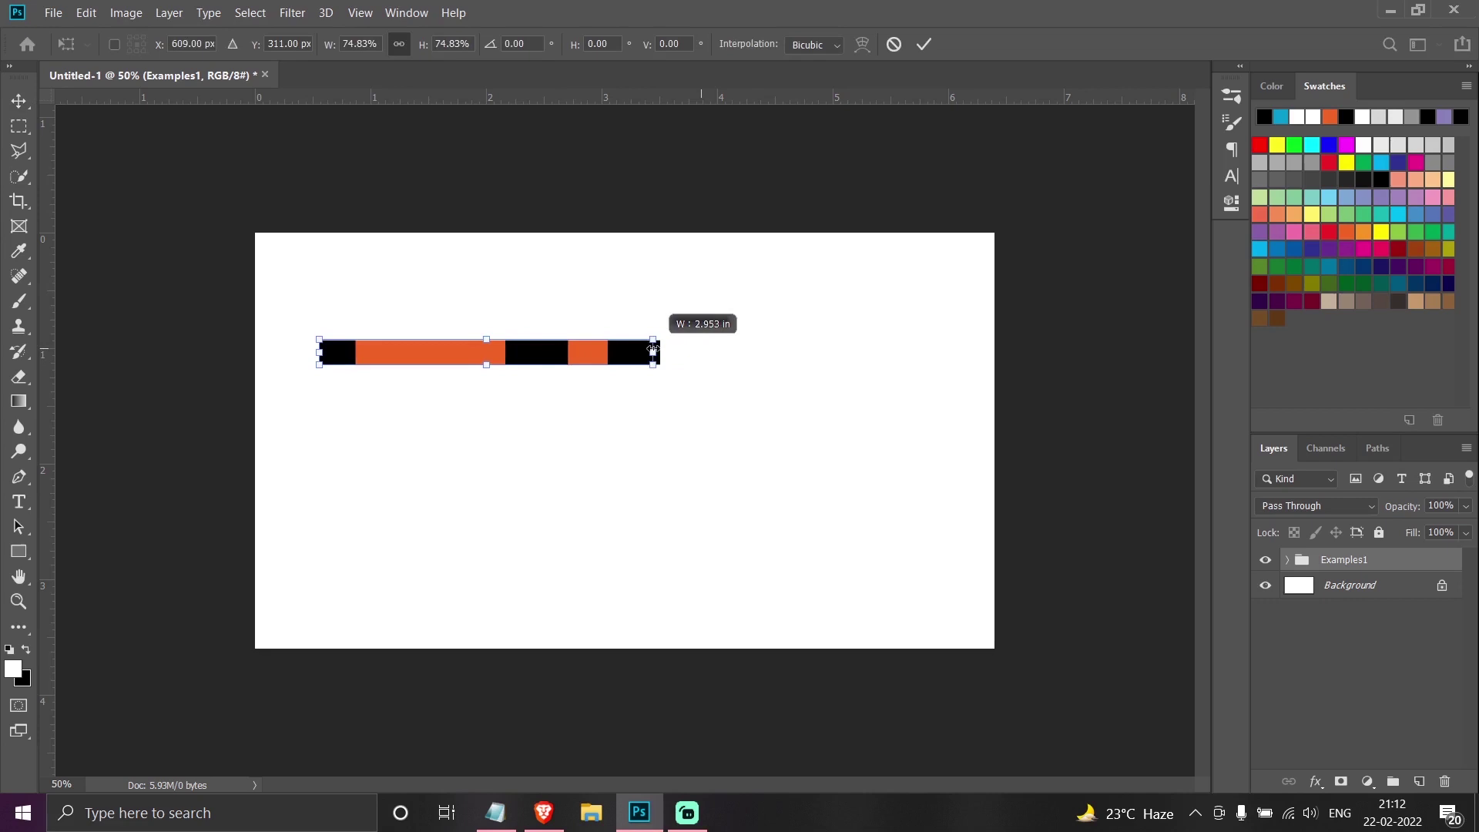
{"action": "key", "text": "Return"}
Copy the bar to the right half of the page and convert the original group to a Smart Object.
{"action": "left_click_drag", "start_coordinate": [566, 398], "coordinate": [896, 398]}
{"action": "right_click", "coordinate": [1350, 560]}
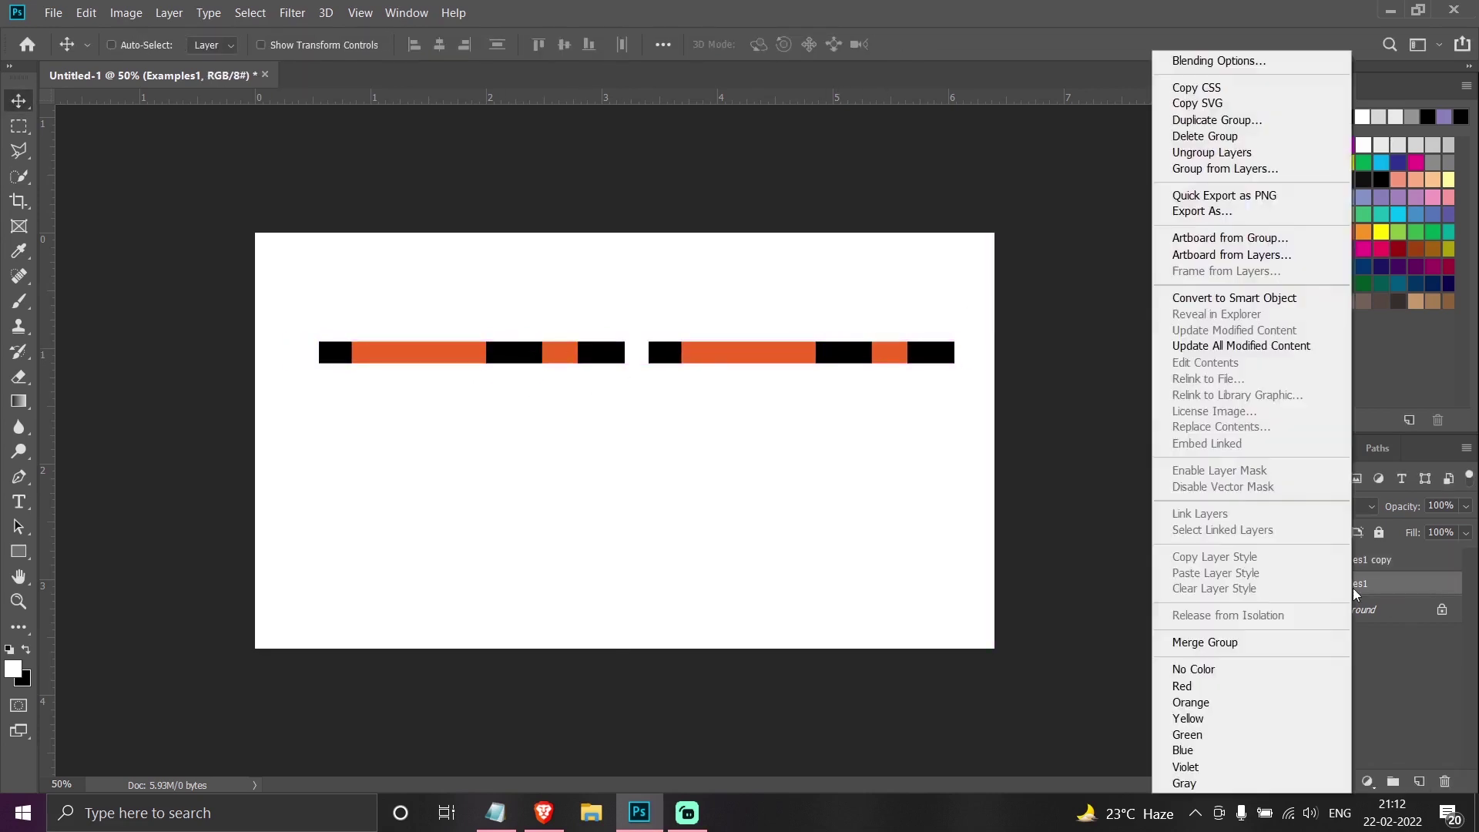
{"action": "left_click", "coordinate": [1204, 642]}
Rename the top layer Raster and the other bar layer Smart Object.
{"action": "double_click", "coordinate": [1345, 559]}
{"action": "type", "text": "Raster"}
{"action": "key", "text": "Return"}
{"action": "double_click", "coordinate": [1350, 588]}
{"action": "type", "text": "Smart Obje"}
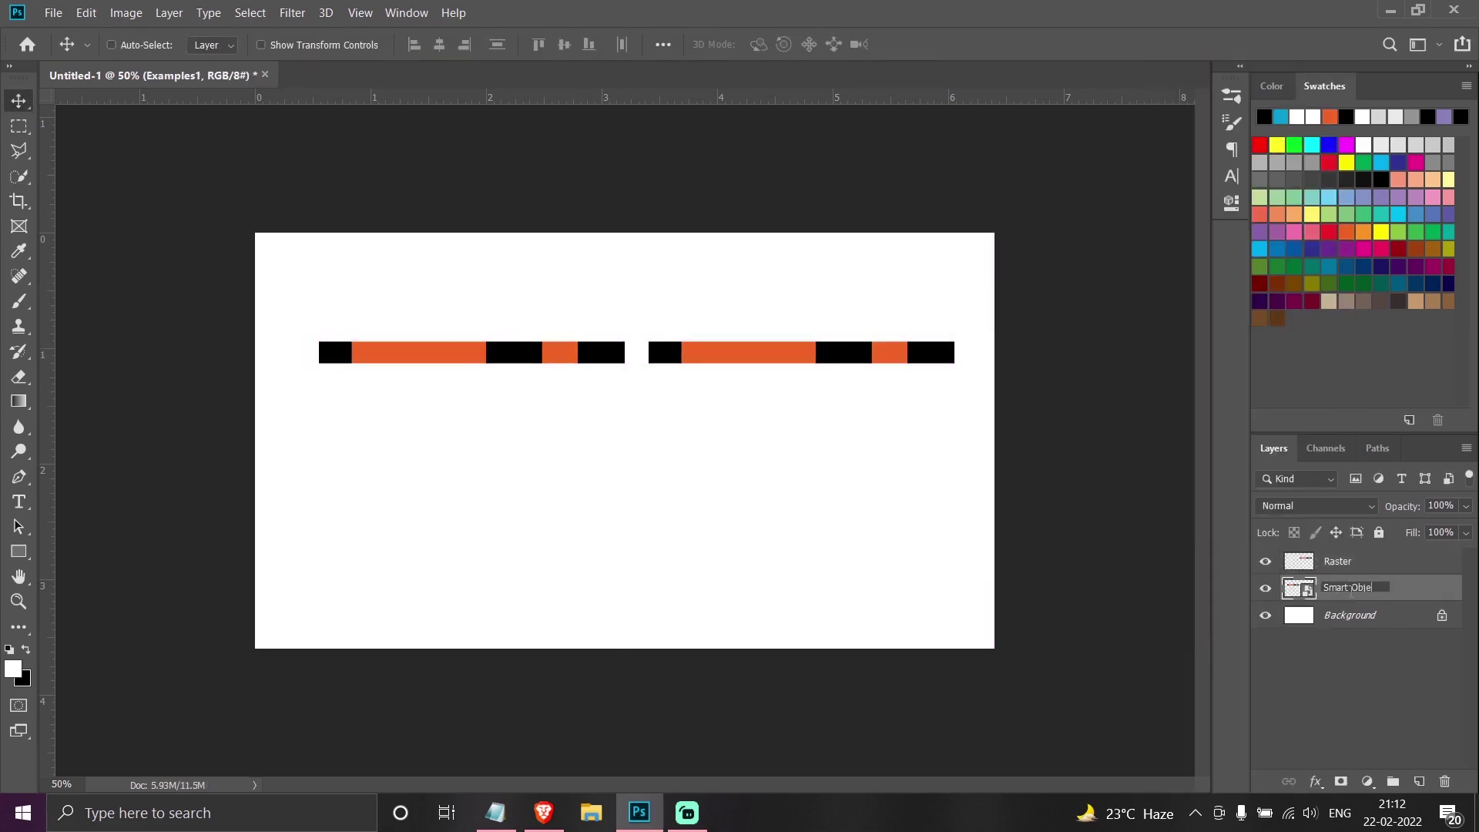
{"action": "type", "text": "ct"}
{"action": "key", "text": "Return"}
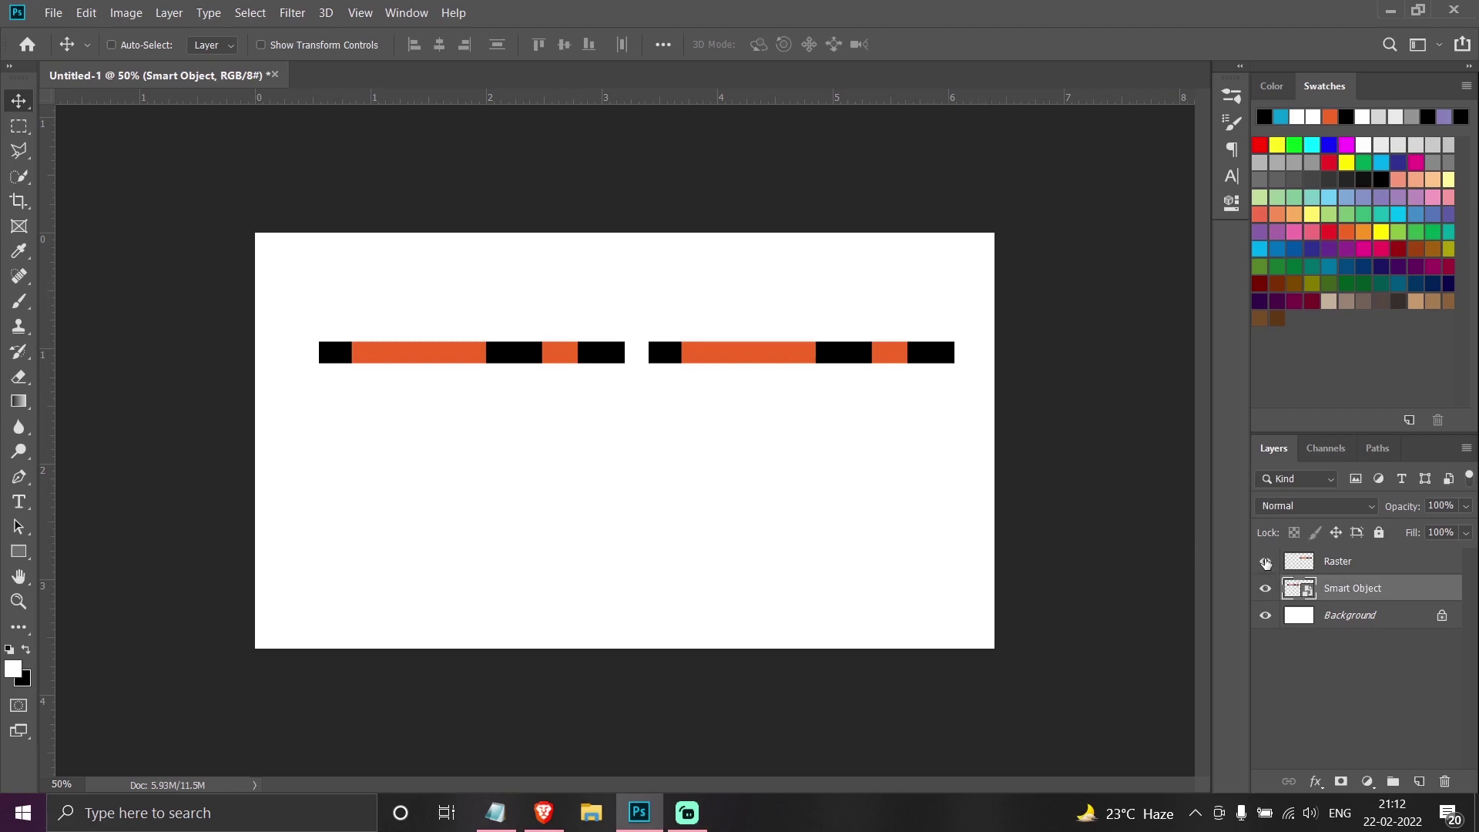
Toggle the Raster and Smart Object bars' visibility to compare them, leaving both visible.
{"action": "left_click", "coordinate": [1265, 563]}
{"action": "left_click", "coordinate": [1266, 563]}
{"action": "double_click", "coordinate": [1266, 563]}
{"action": "left_click", "coordinate": [1266, 588]}
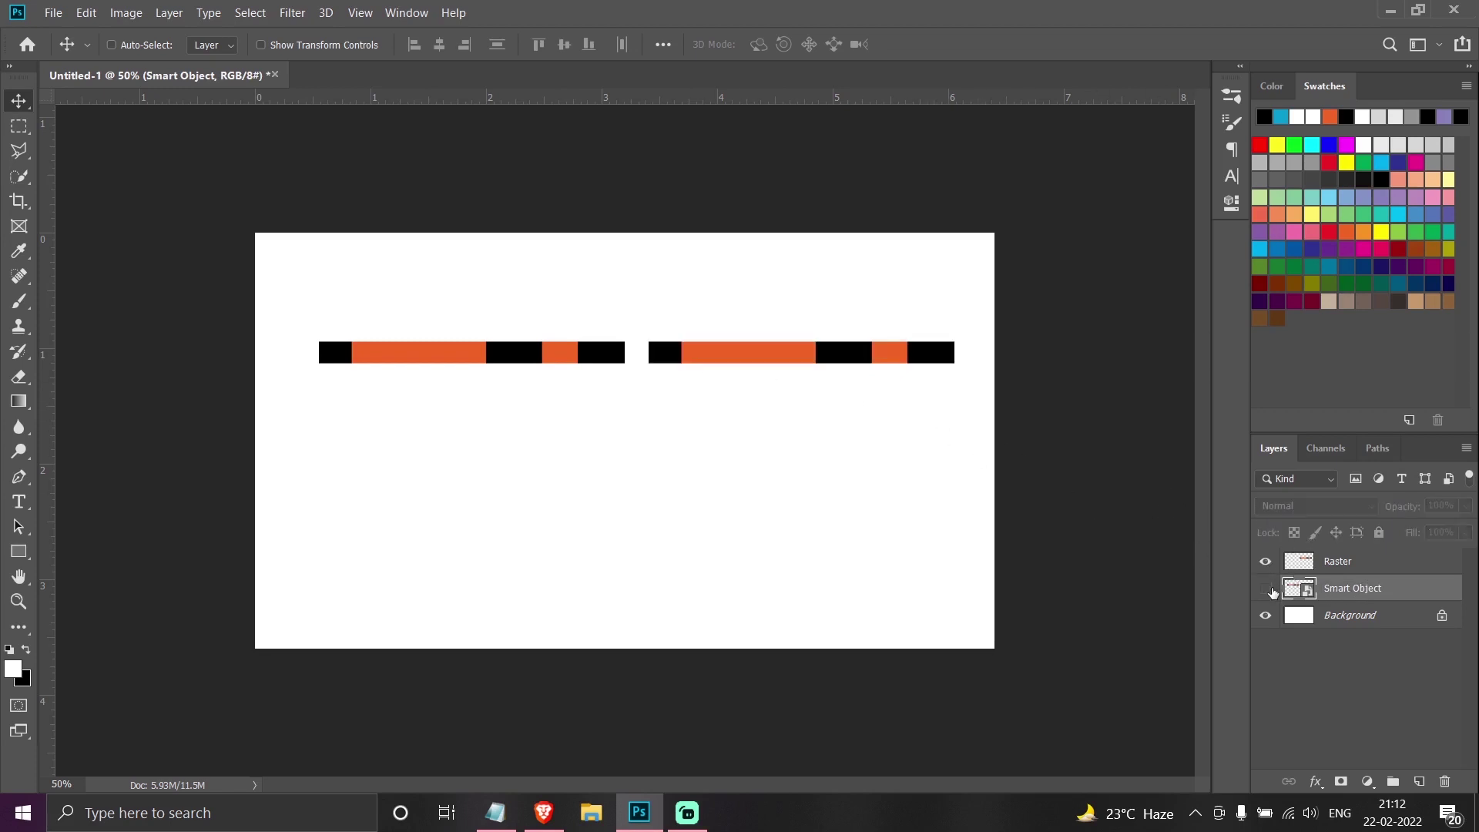
{"action": "left_click", "coordinate": [1267, 589]}
{"action": "left_click", "coordinate": [1267, 589]}
{"action": "left_click", "coordinate": [1267, 589]}
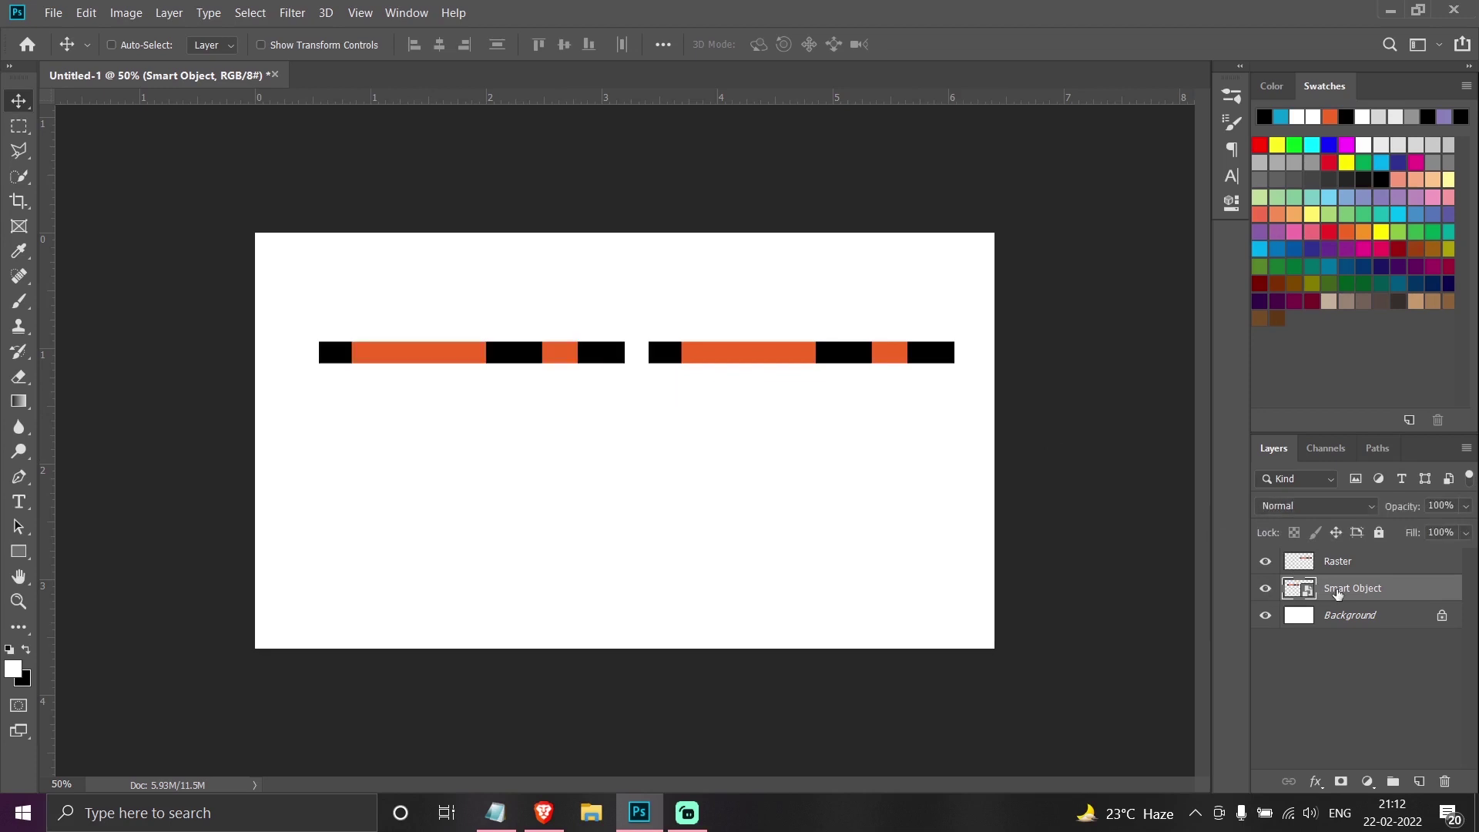
Copy the smart-object bar down into eight rows on the left and group them.
{"action": "left_click_drag", "start_coordinate": [1337, 593], "coordinate": [1419, 781]}
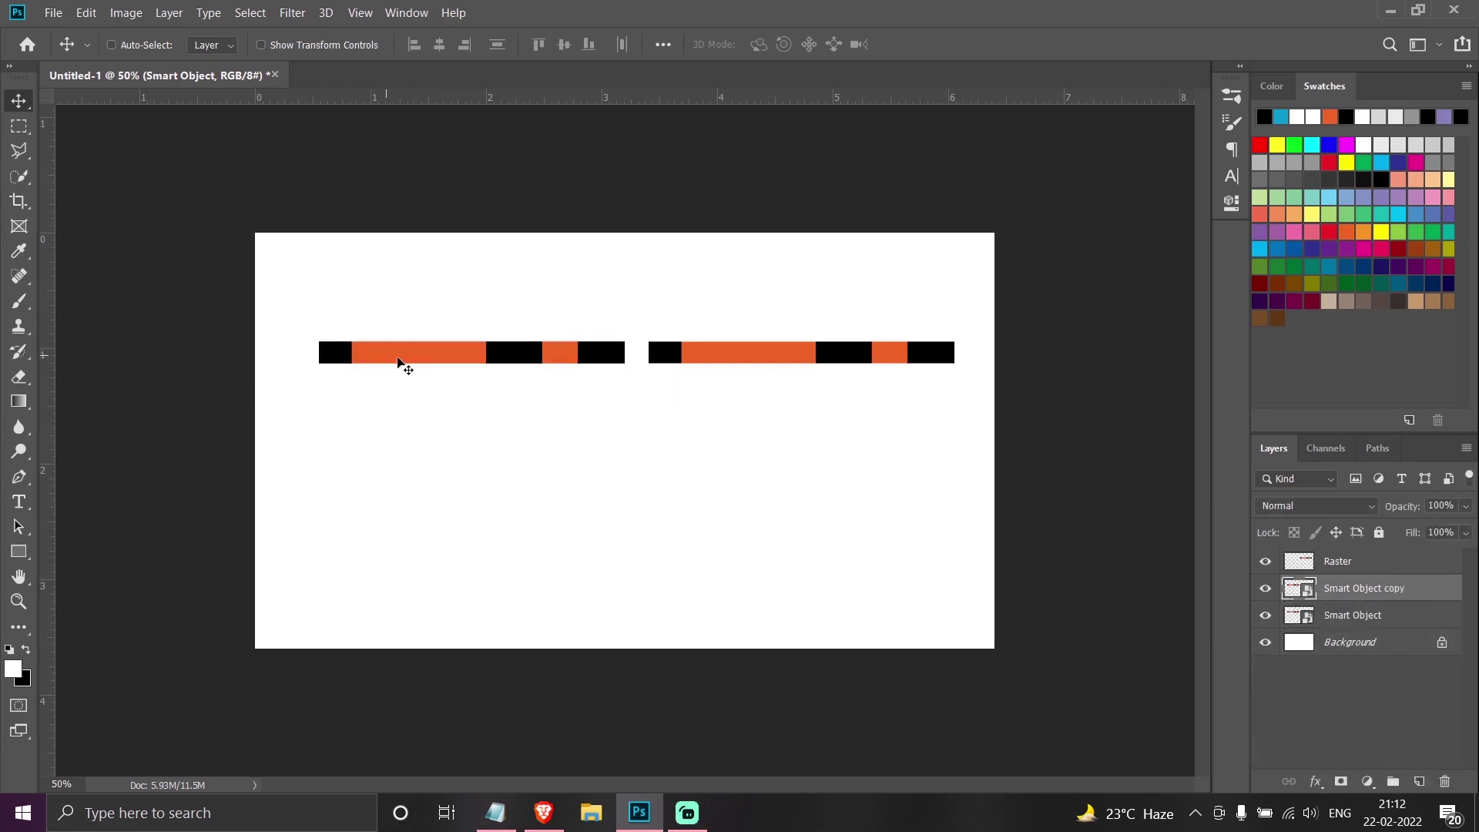
{"action": "left_click_drag", "start_coordinate": [397, 361], "coordinate": [426, 400]}
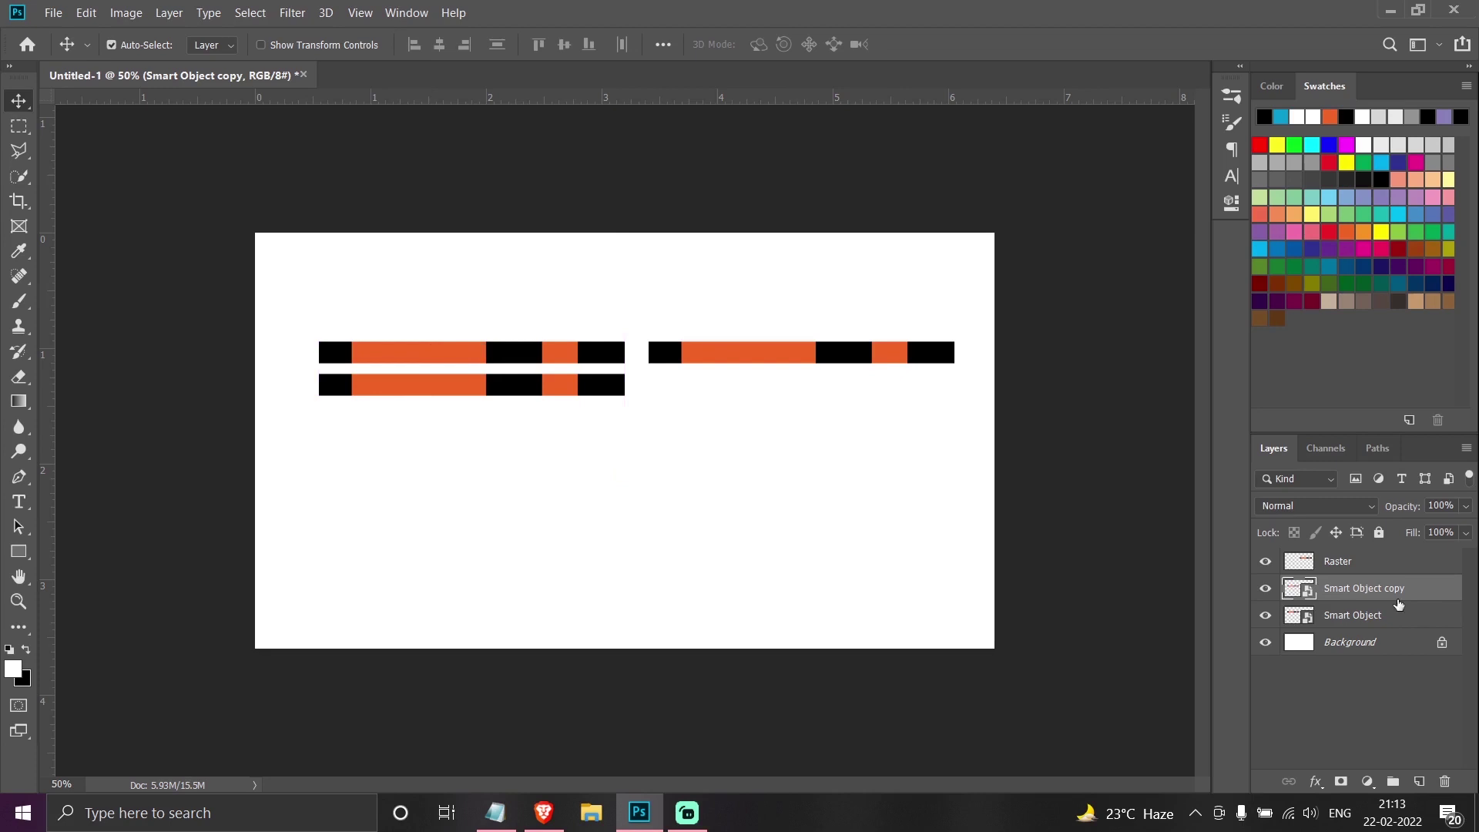
{"action": "left_click", "coordinate": [1359, 613], "text": "ctrl"}
{"action": "left_click_drag", "start_coordinate": [1360, 613], "coordinate": [1419, 781]}
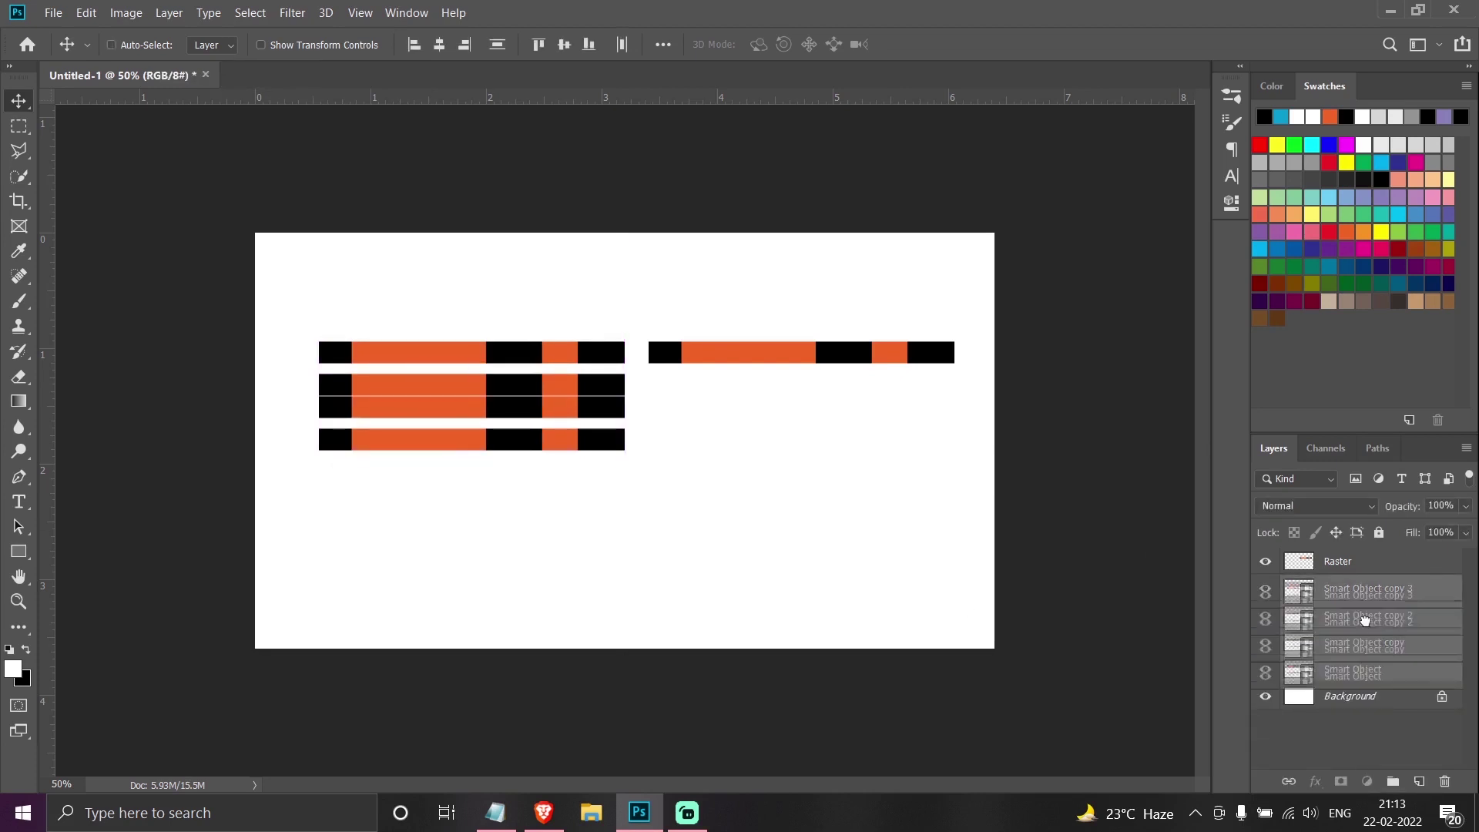
{"action": "left_click_drag", "start_coordinate": [479, 356], "coordinate": [479, 465]}
{"action": "key", "text": "ctrl+g"}
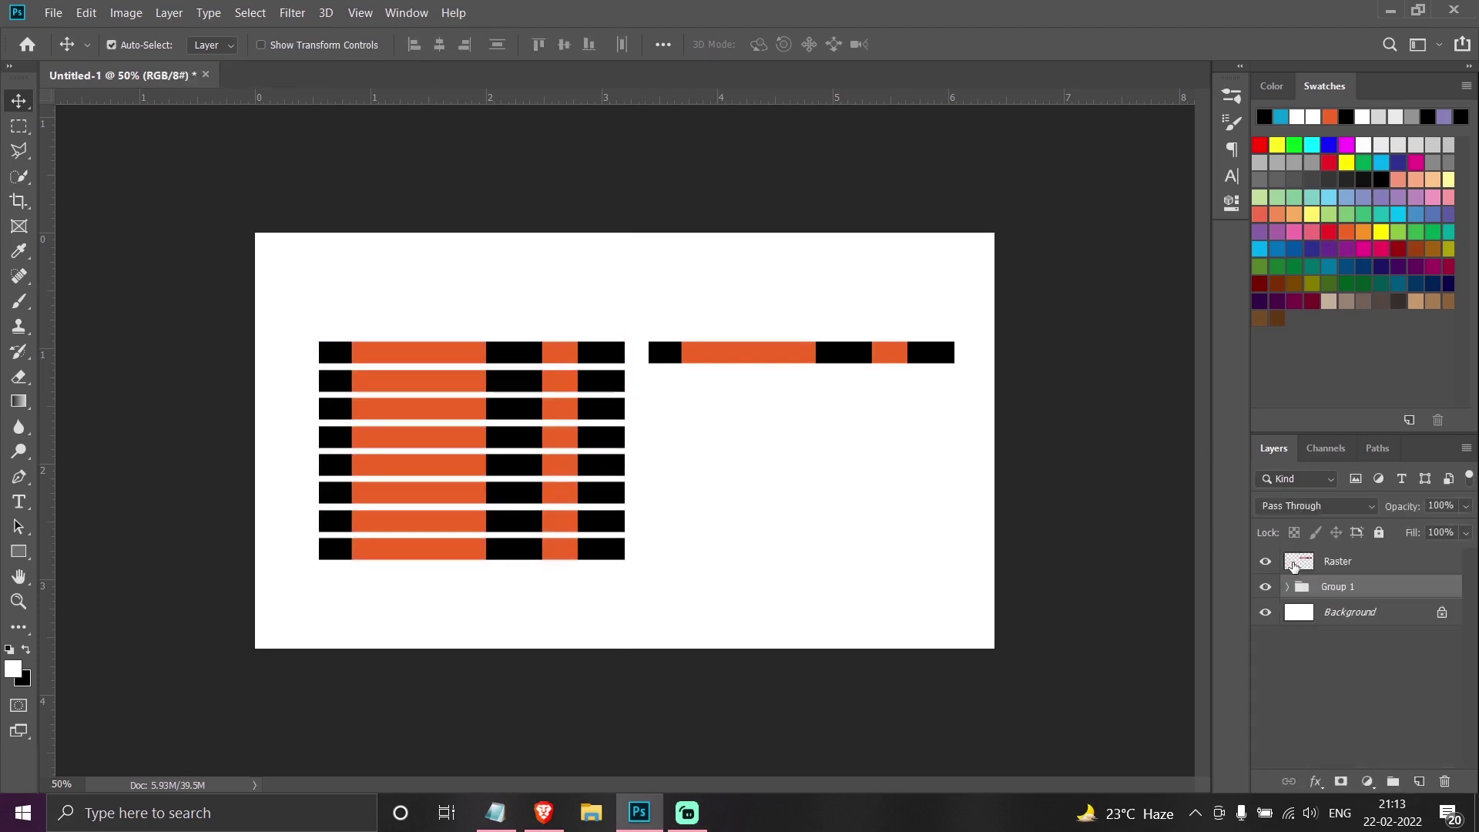
{"action": "double_click", "coordinate": [1319, 588]}
Finish naming the group Smart Object and copy the Raster bar down to eight rows on the right.
{"action": "type", "text": "Smart Object"}
{"action": "left_click", "coordinate": [1326, 563]}
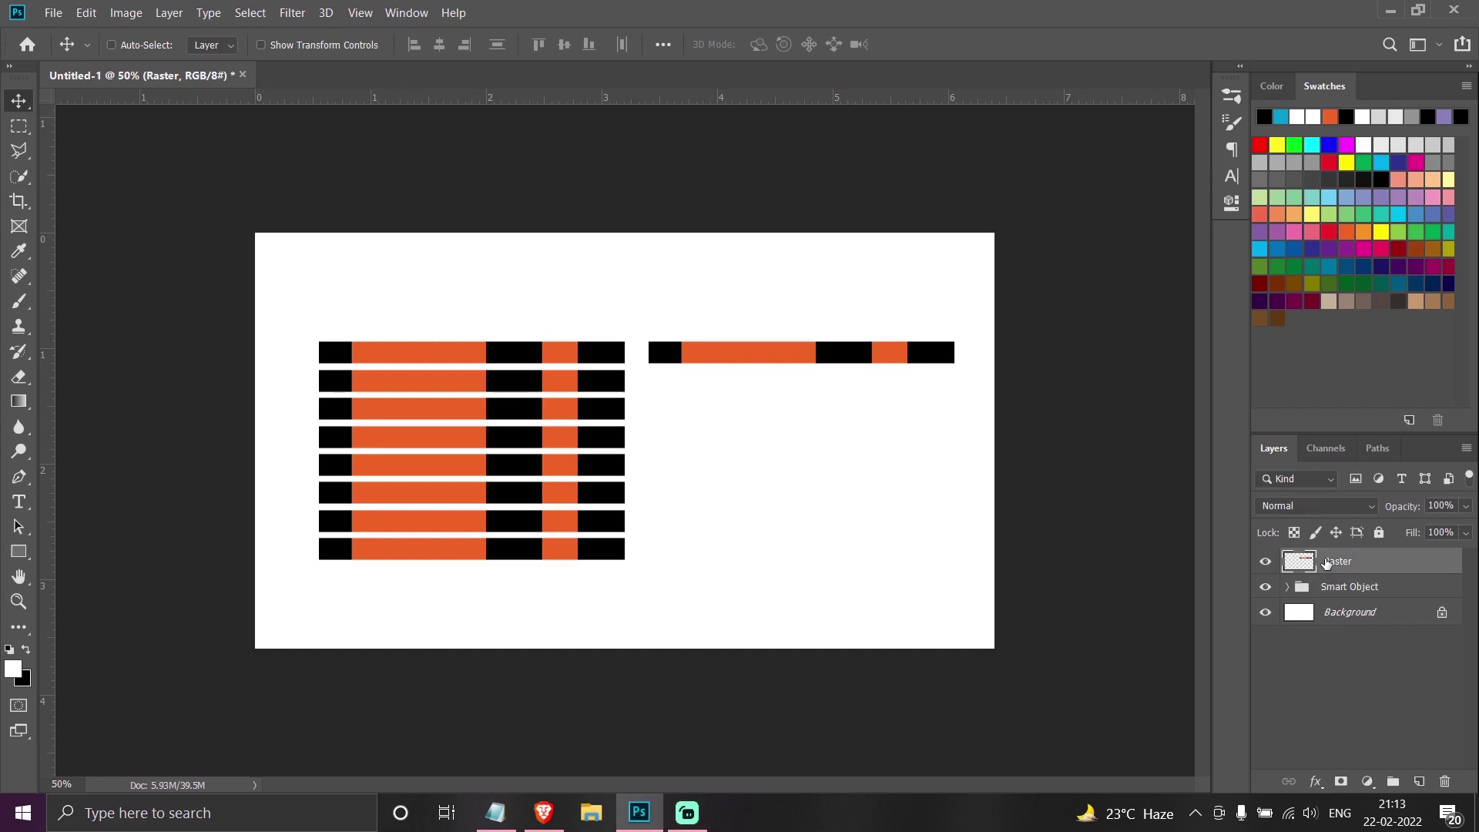
{"action": "left_click_drag", "start_coordinate": [1341, 563], "coordinate": [1419, 781]}
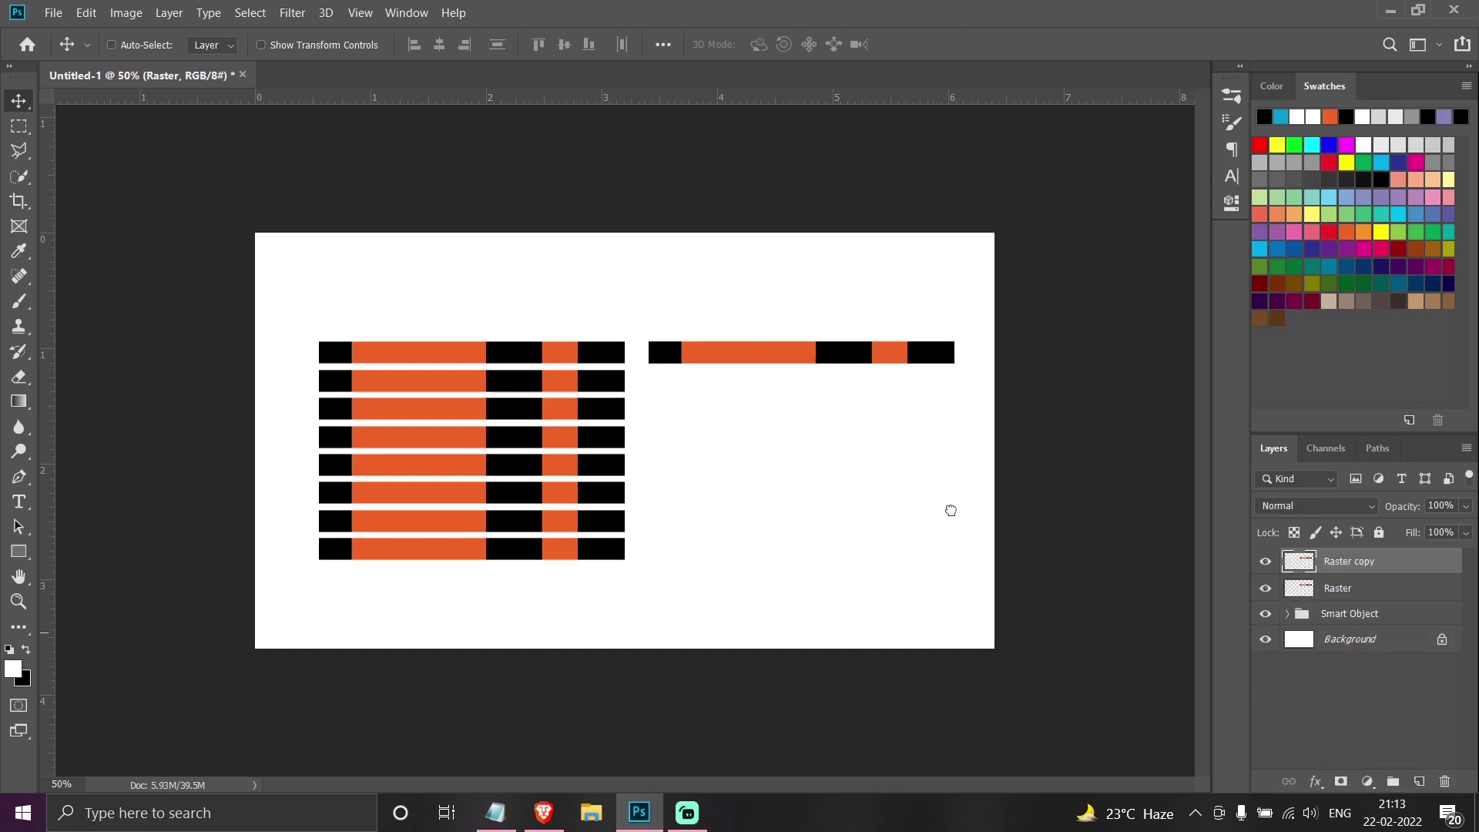
{"action": "left_click_drag", "start_coordinate": [809, 361], "coordinate": [773, 436]}
{"action": "left_click", "coordinate": [1361, 588], "text": "shift"}
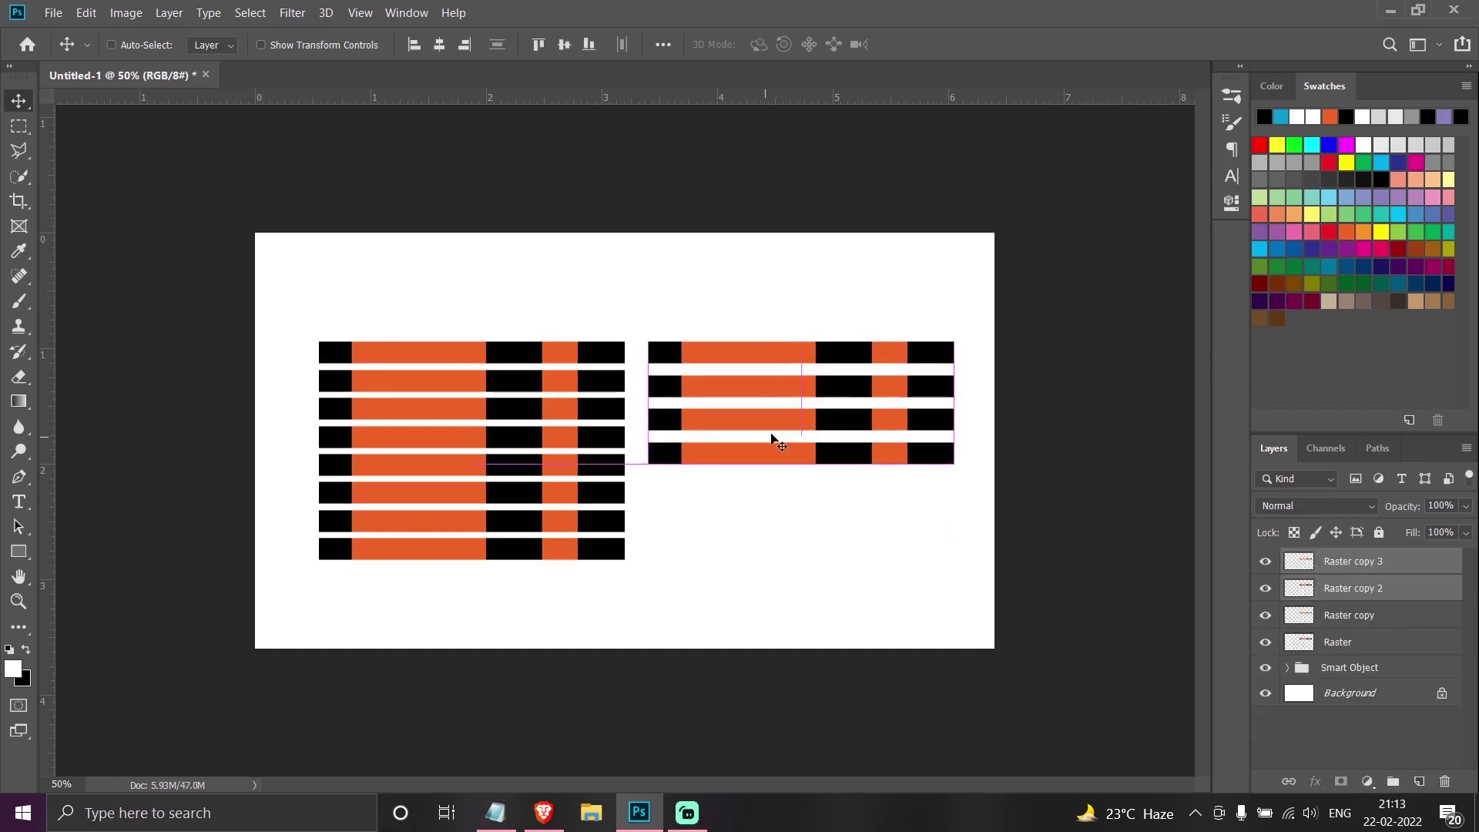
{"action": "left_click_drag", "start_coordinate": [878, 409], "coordinate": [878, 521]}
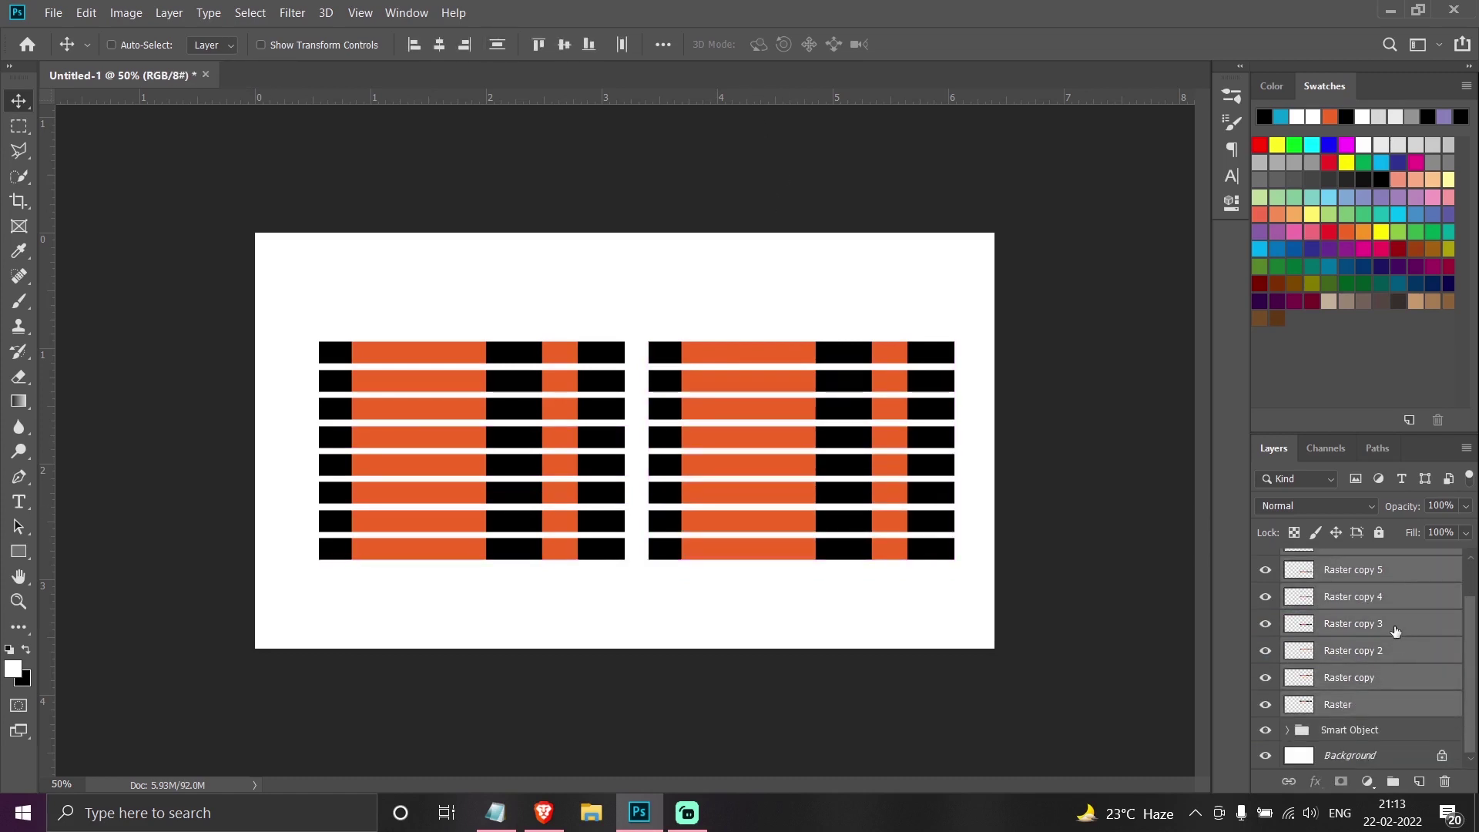
Group the Raster rows, name the group Raster, and expand the Smart Object group.
{"action": "key", "text": "ctrl+g"}
{"action": "double_click", "coordinate": [1329, 559]}
{"action": "type", "text": "Raster"}
{"action": "key", "text": "Return"}
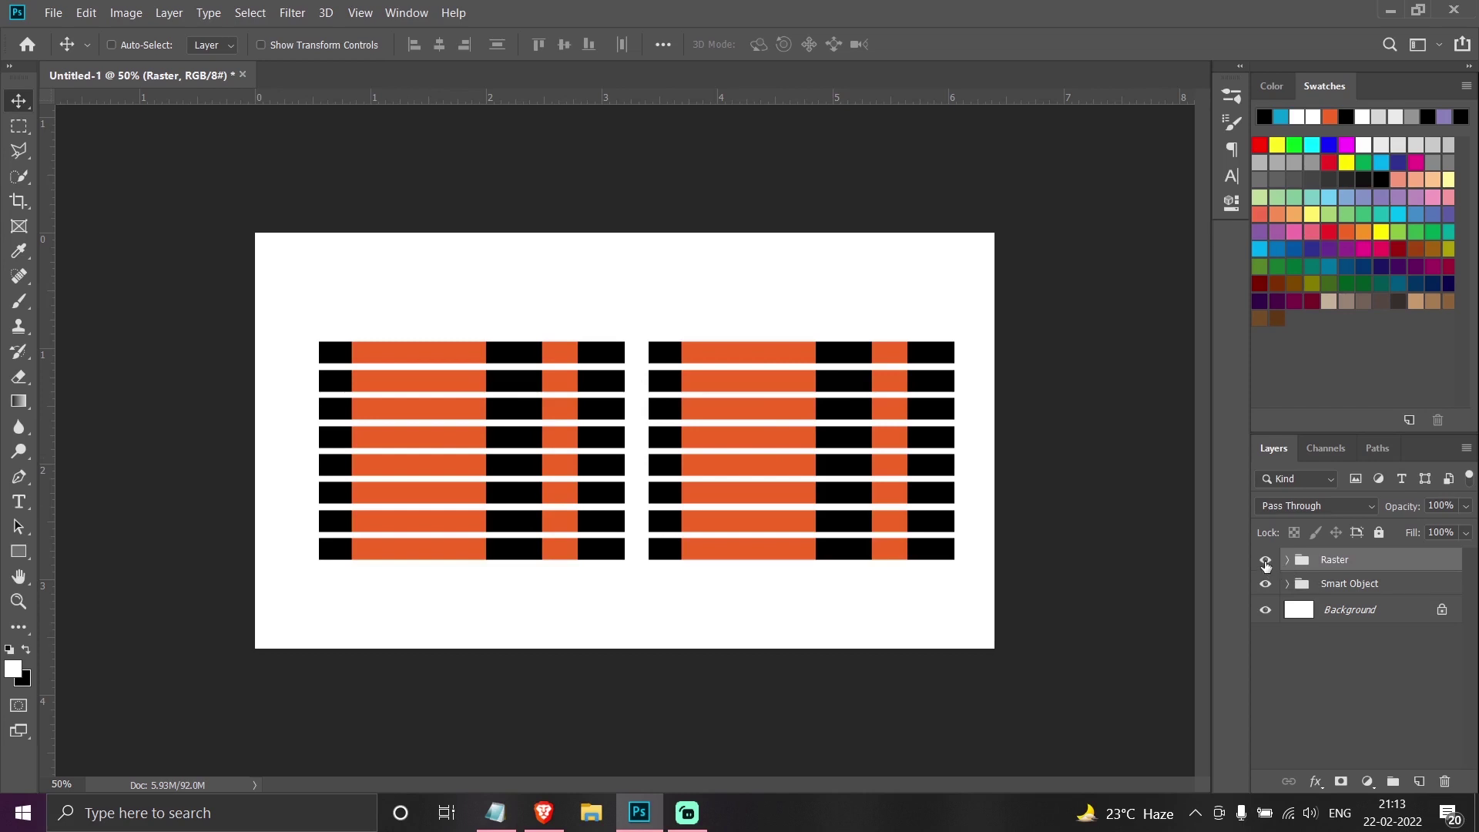
{"action": "left_click", "coordinate": [1288, 584]}
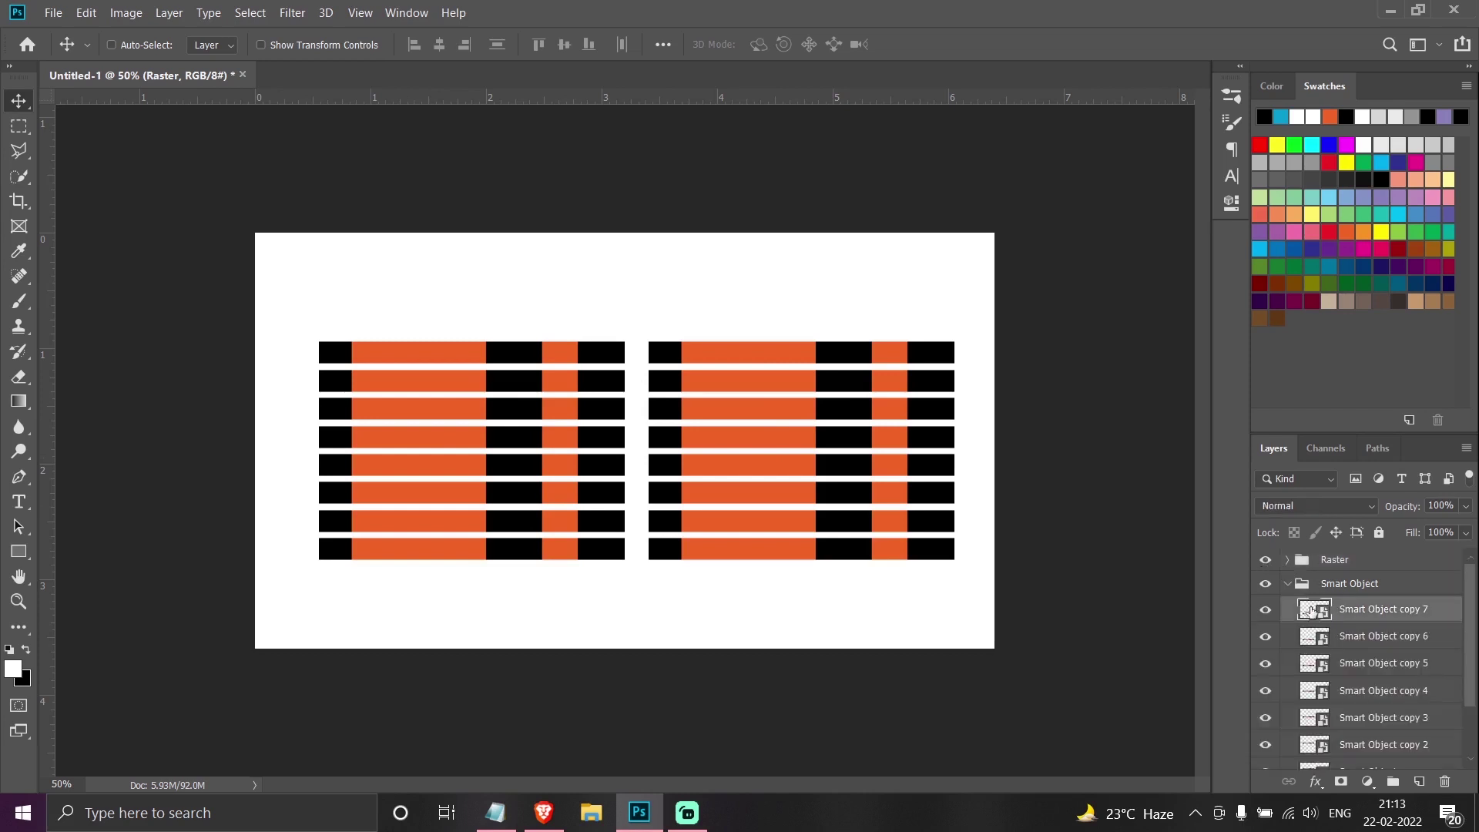
Open Smart Object copy 7's contents and change both orange rectangles' fill to blue.
{"action": "double_click", "coordinate": [1312, 611]}
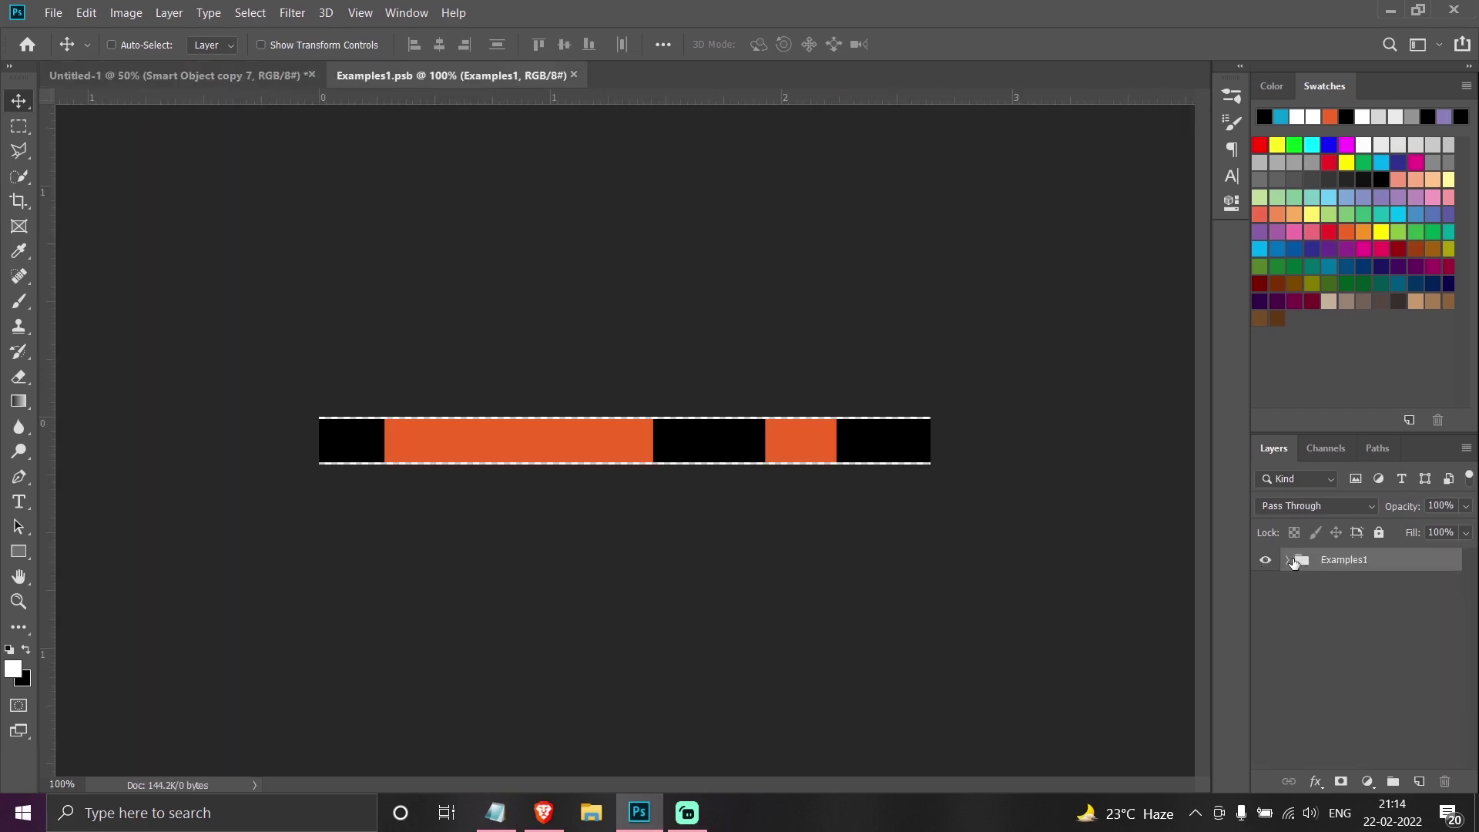
{"action": "left_click", "coordinate": [1289, 561]}
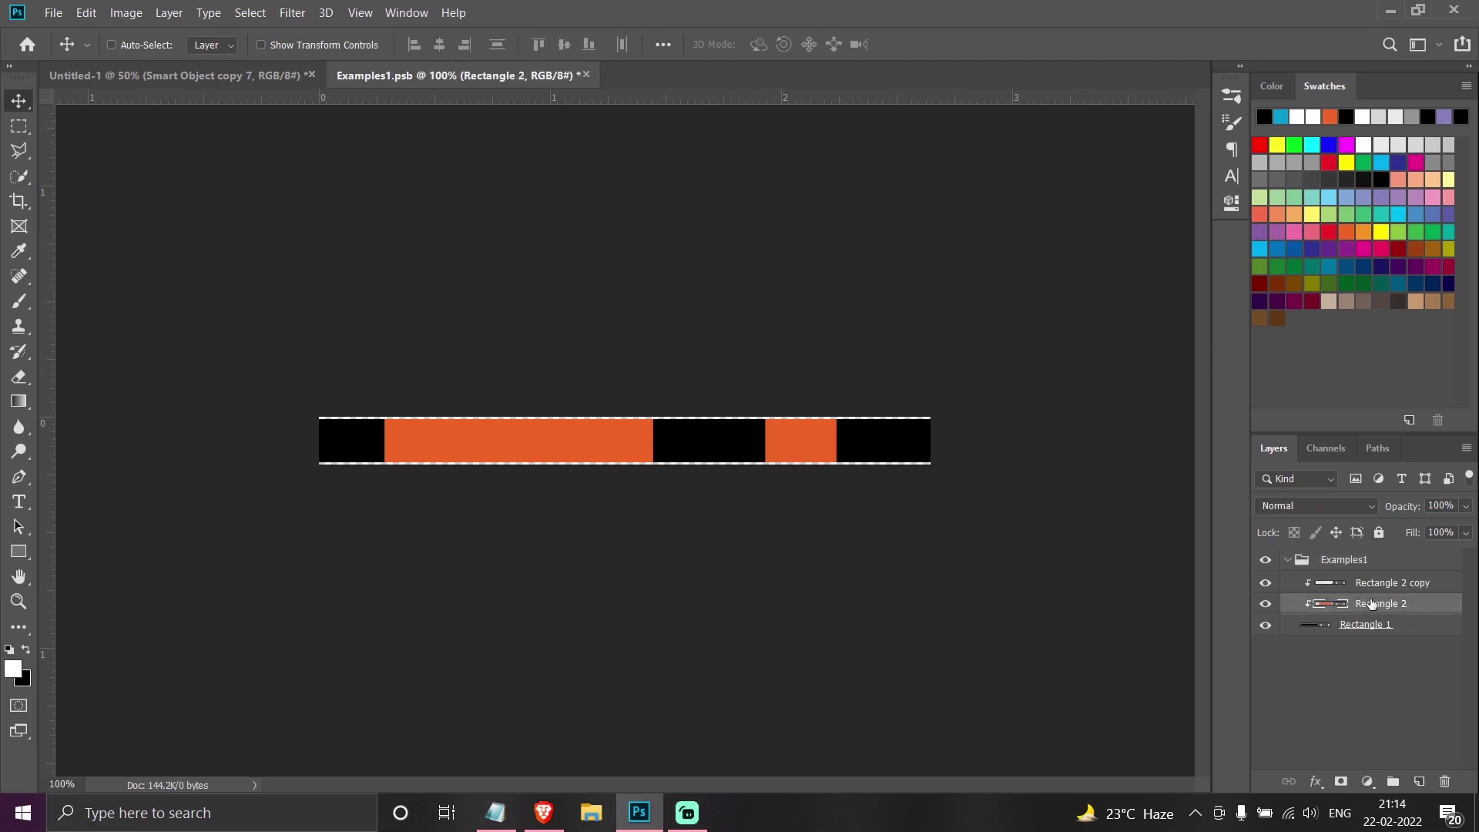
{"action": "left_click", "coordinate": [1348, 607]}
{"action": "left_click", "coordinate": [1375, 589], "text": "shift"}
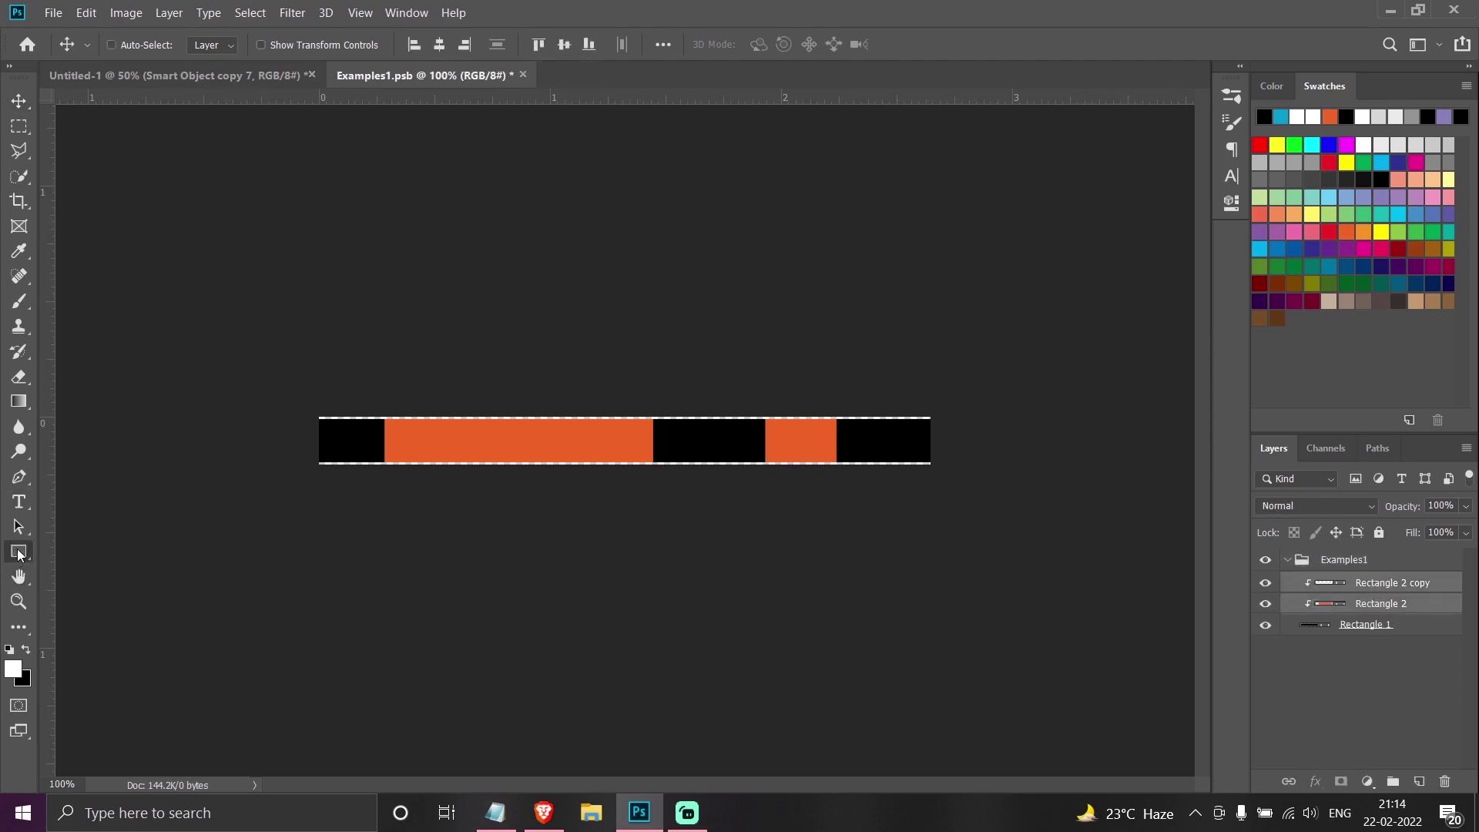
{"action": "left_click", "coordinate": [19, 552]}
{"action": "left_click", "coordinate": [217, 46]}
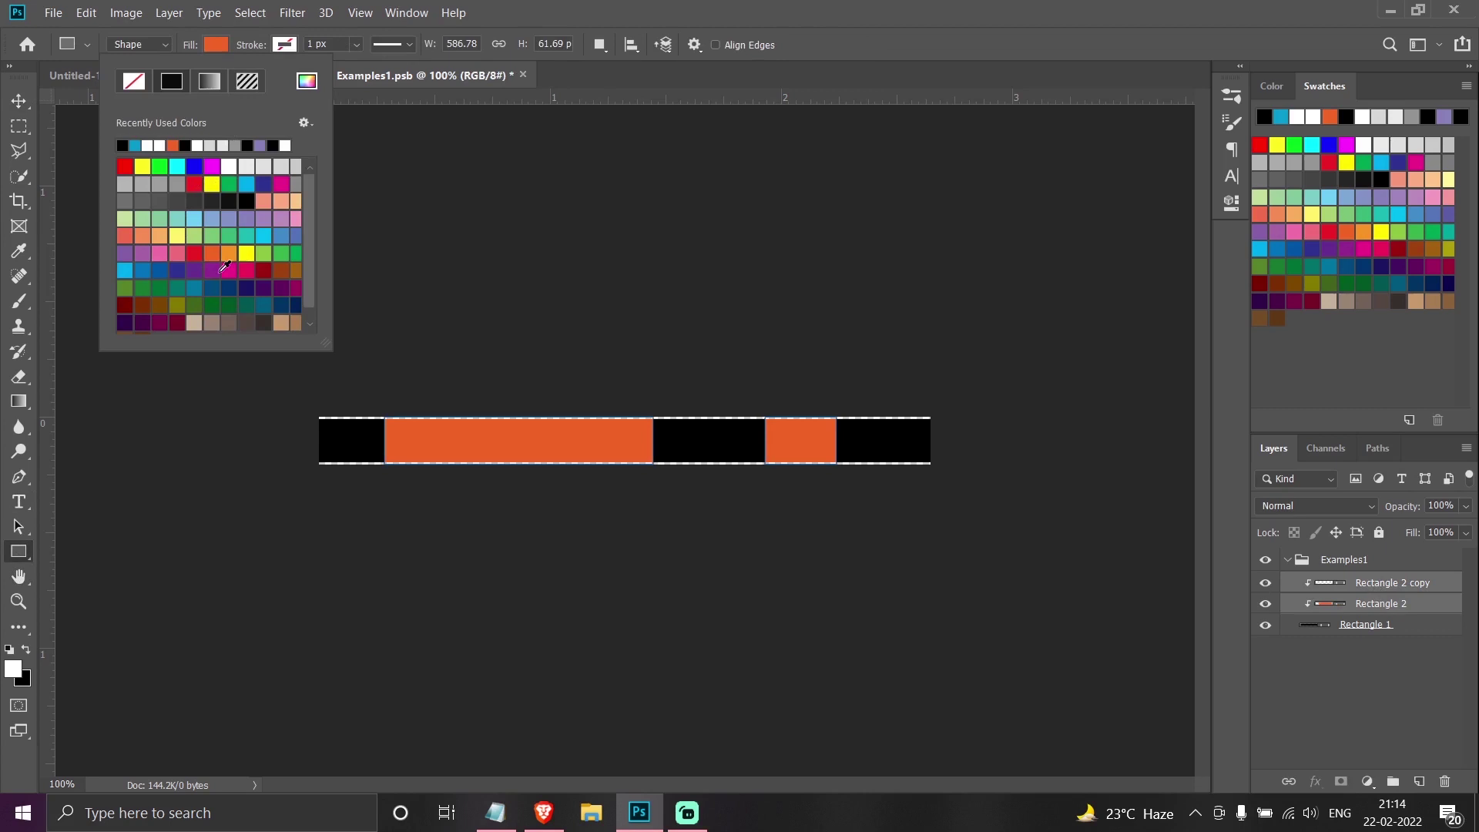
{"action": "left_click", "coordinate": [142, 271]}
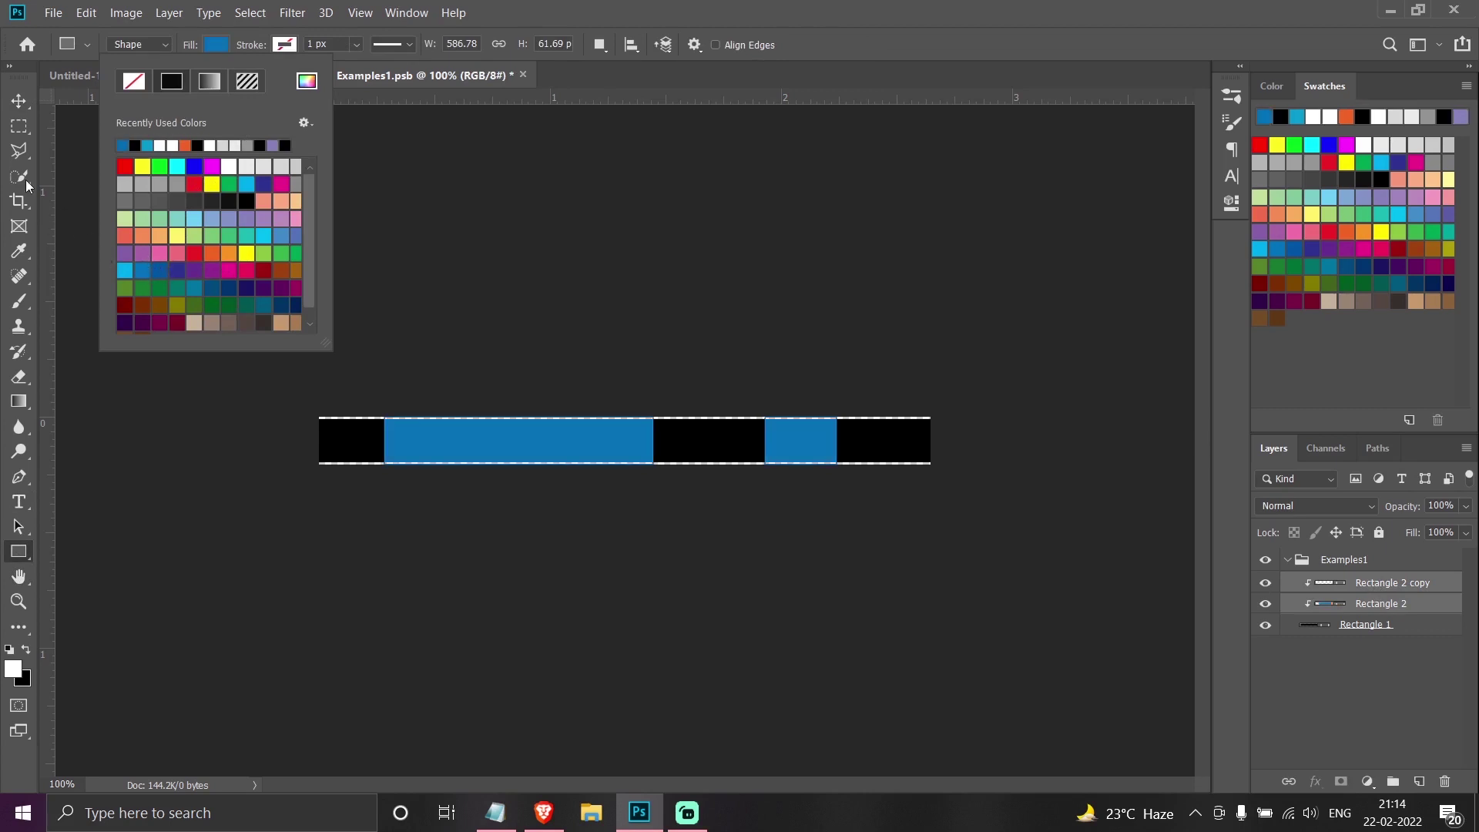
Close the Examples1.psb contents and save the changes.
{"action": "left_click", "coordinate": [19, 101]}
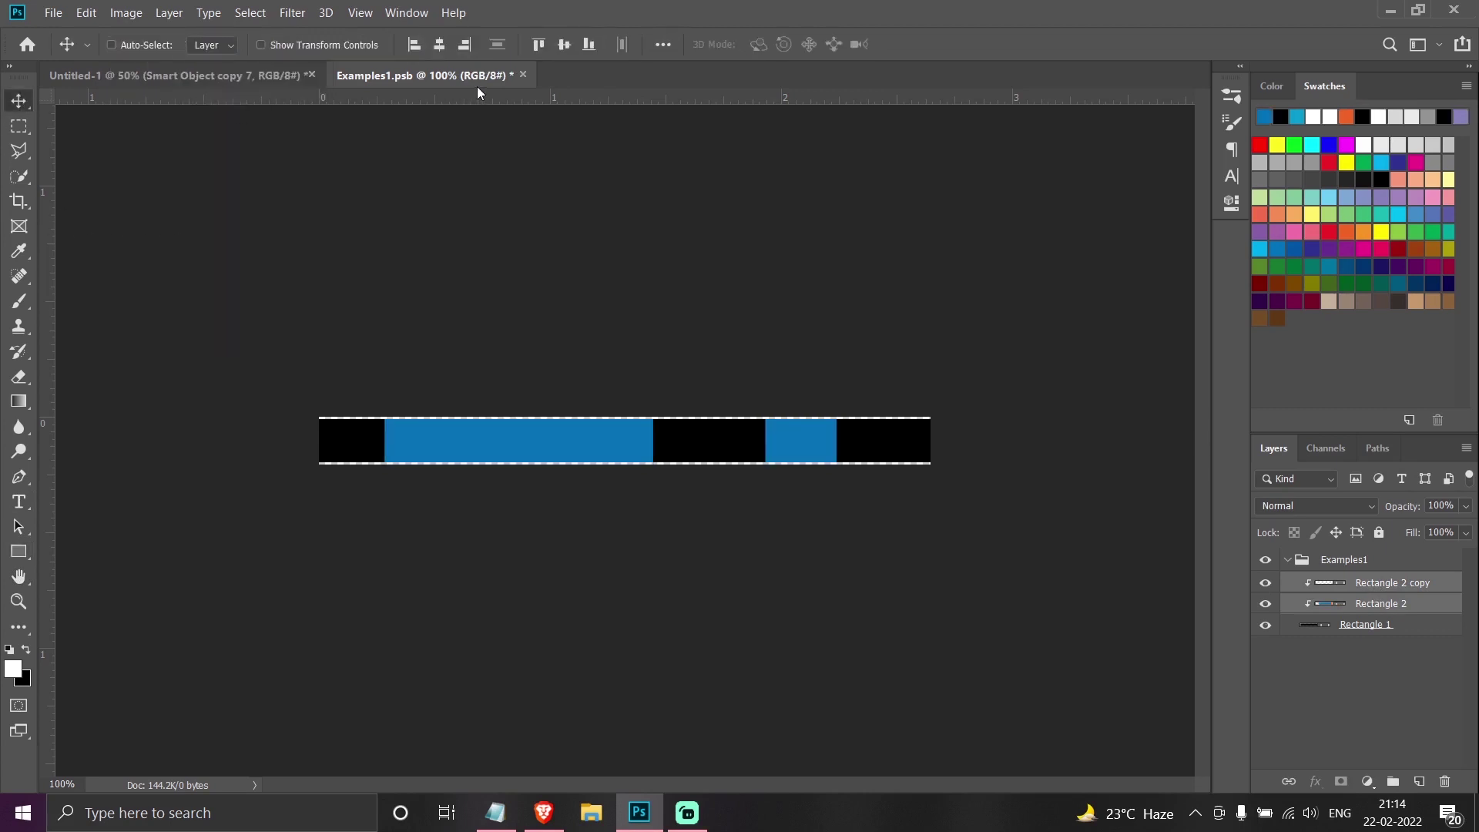
{"action": "left_click", "coordinate": [524, 75]}
{"action": "left_click", "coordinate": [662, 323]}
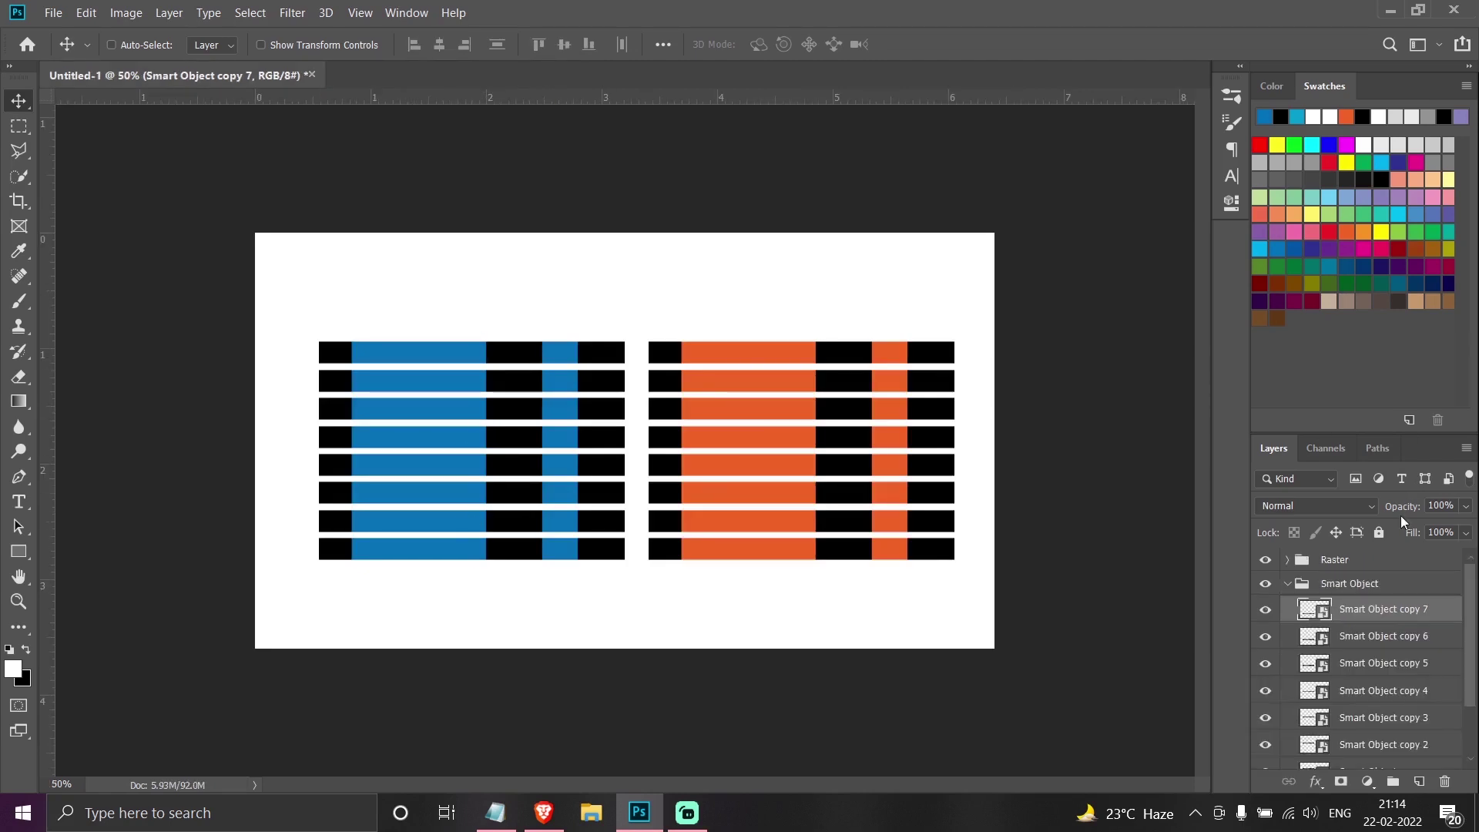
Collapse the Smart Object group, expand the Raster group and select Raster copy 7.
{"action": "left_click", "coordinate": [1287, 583]}
{"action": "left_click", "coordinate": [1289, 563]}
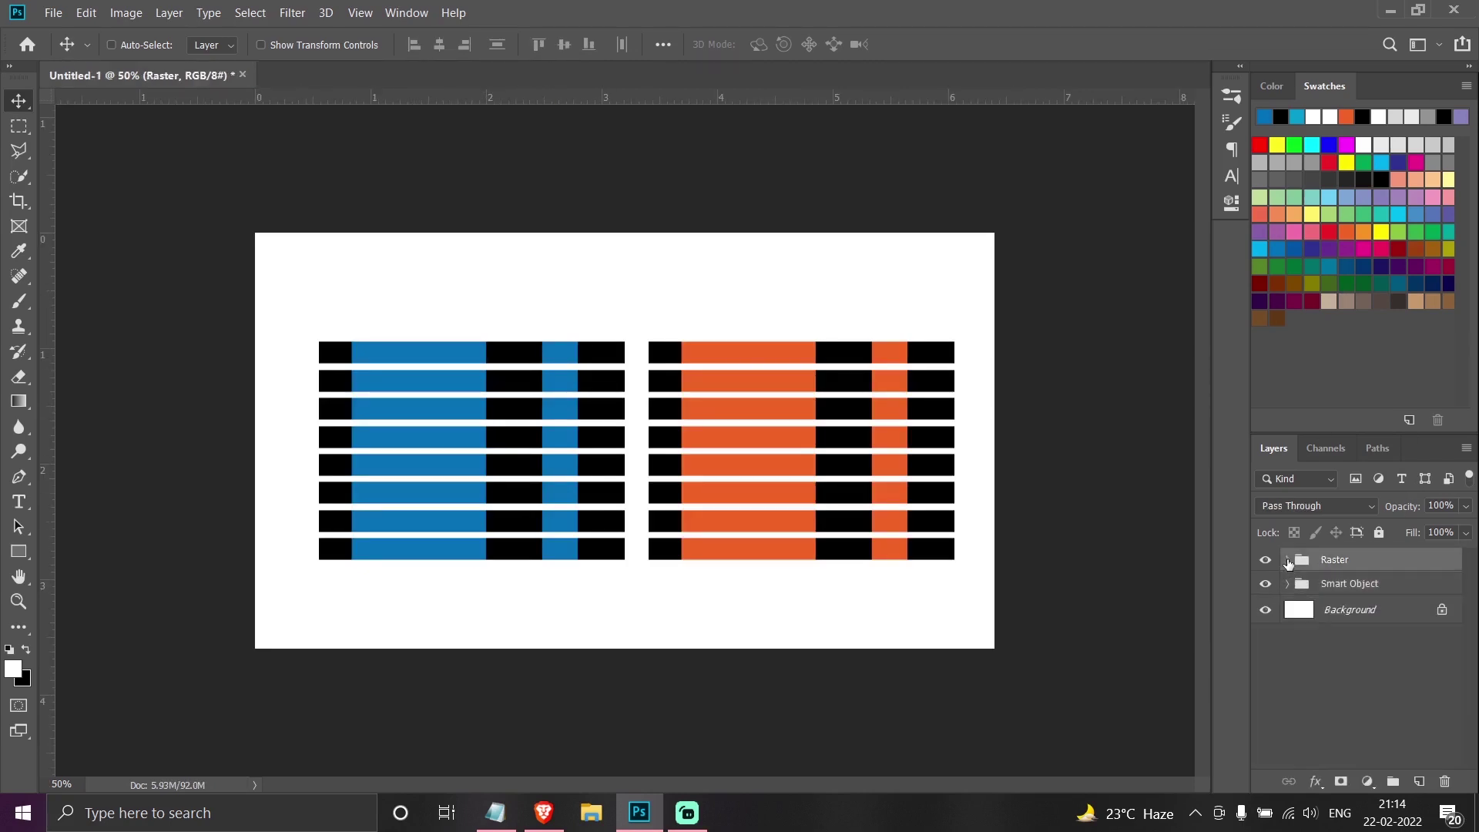
{"action": "left_click", "coordinate": [1288, 561]}
{"action": "left_click", "coordinate": [1313, 587]}
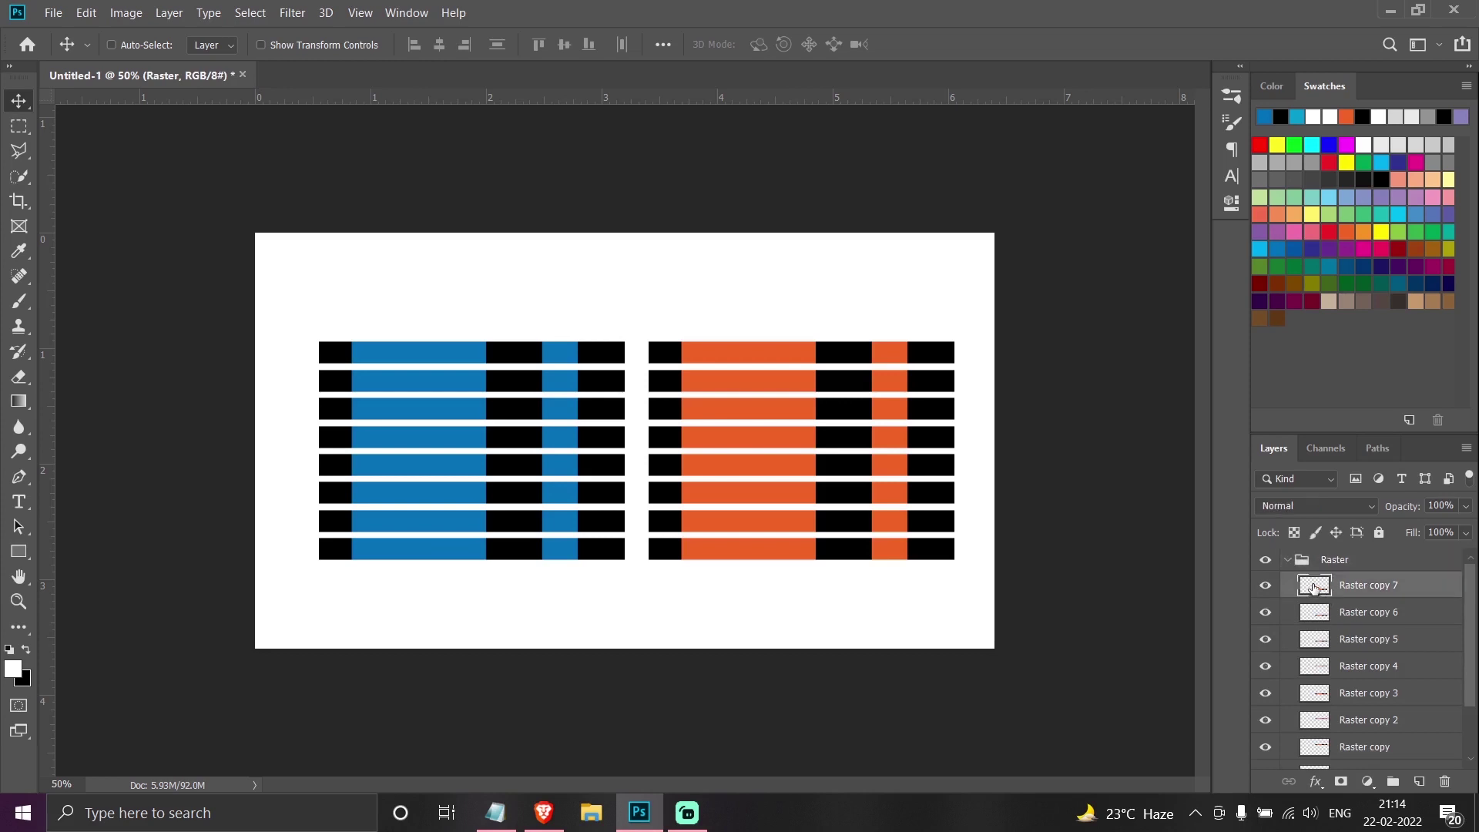
Open and cancel Layer Style on Raster copy 7, then collapse and hide the Raster group.
{"action": "double_click", "coordinate": [1314, 587]}
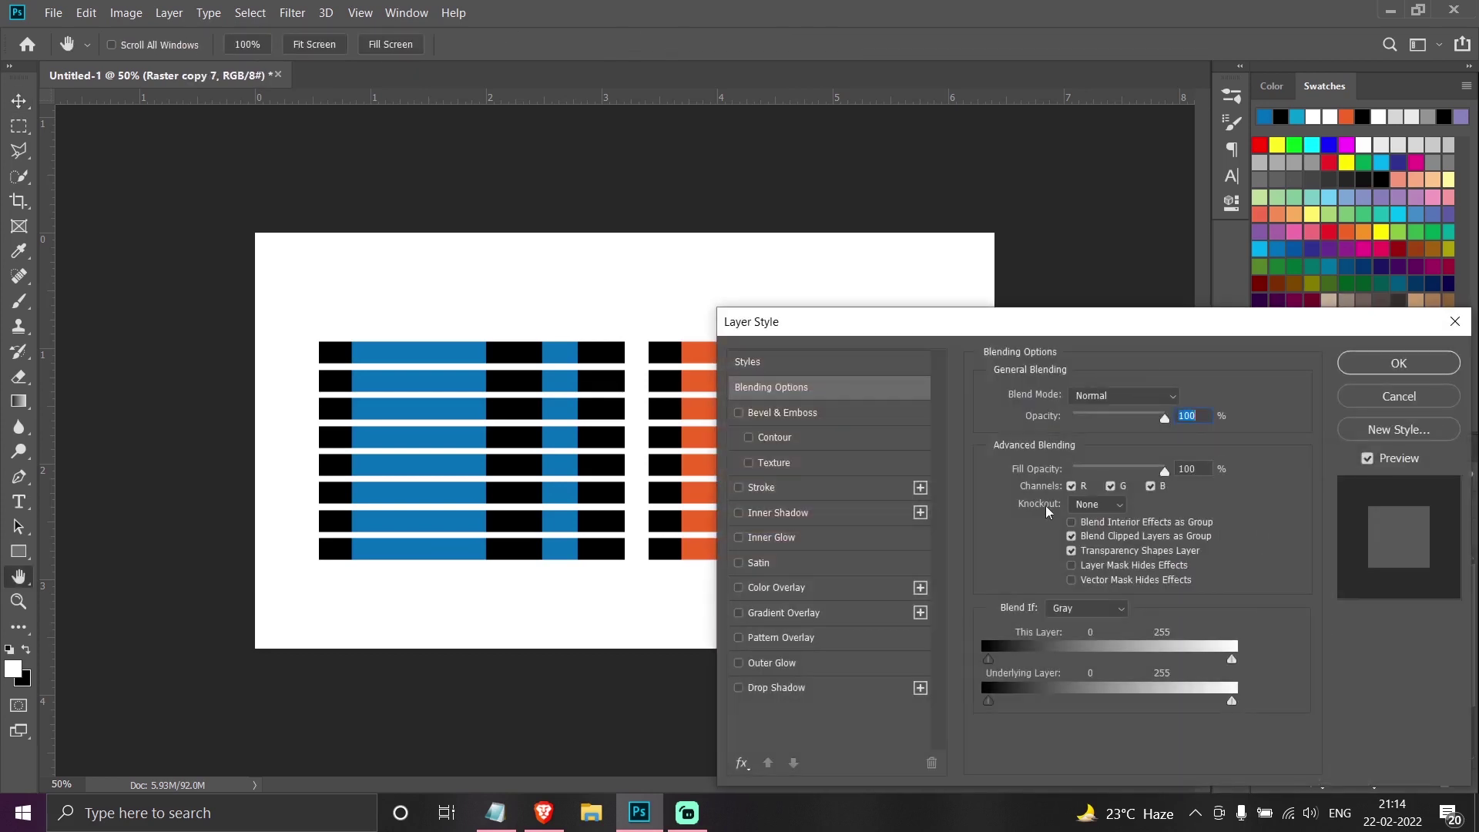
{"action": "left_click_drag", "start_coordinate": [1098, 331], "coordinate": [1051, 171]}
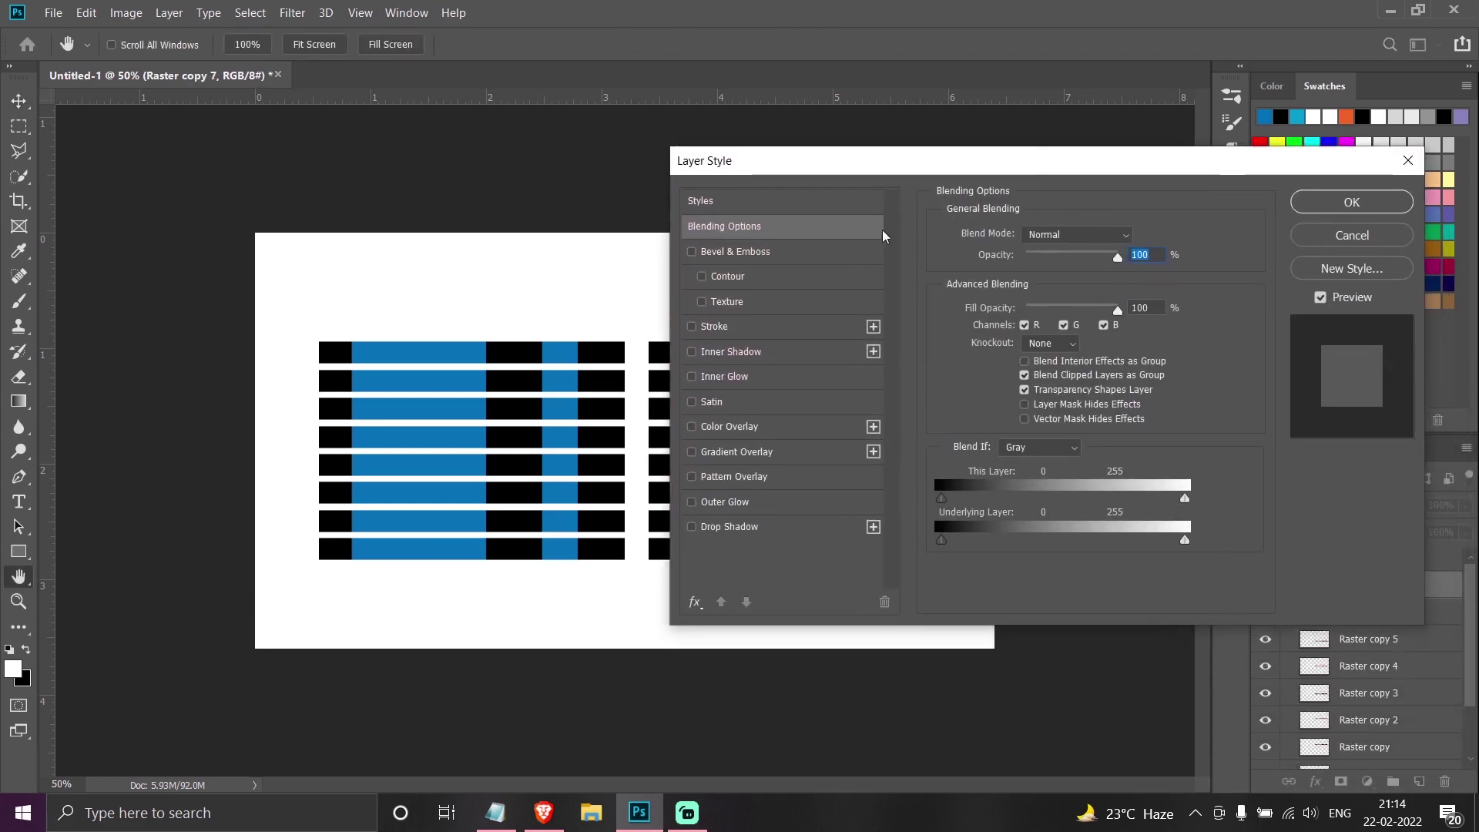
{"action": "left_click", "coordinate": [1408, 161]}
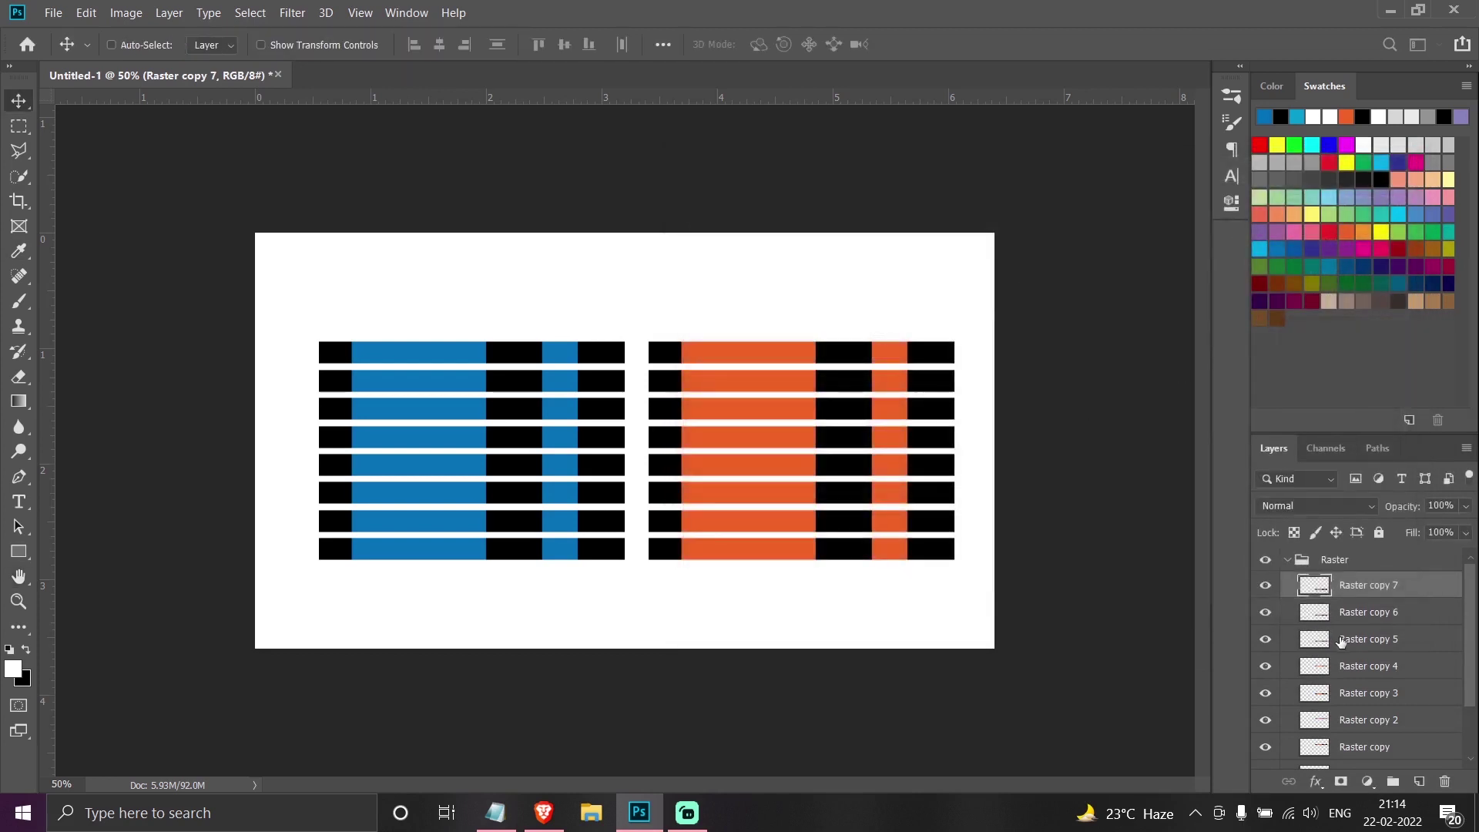
{"action": "left_click", "coordinate": [1288, 560]}
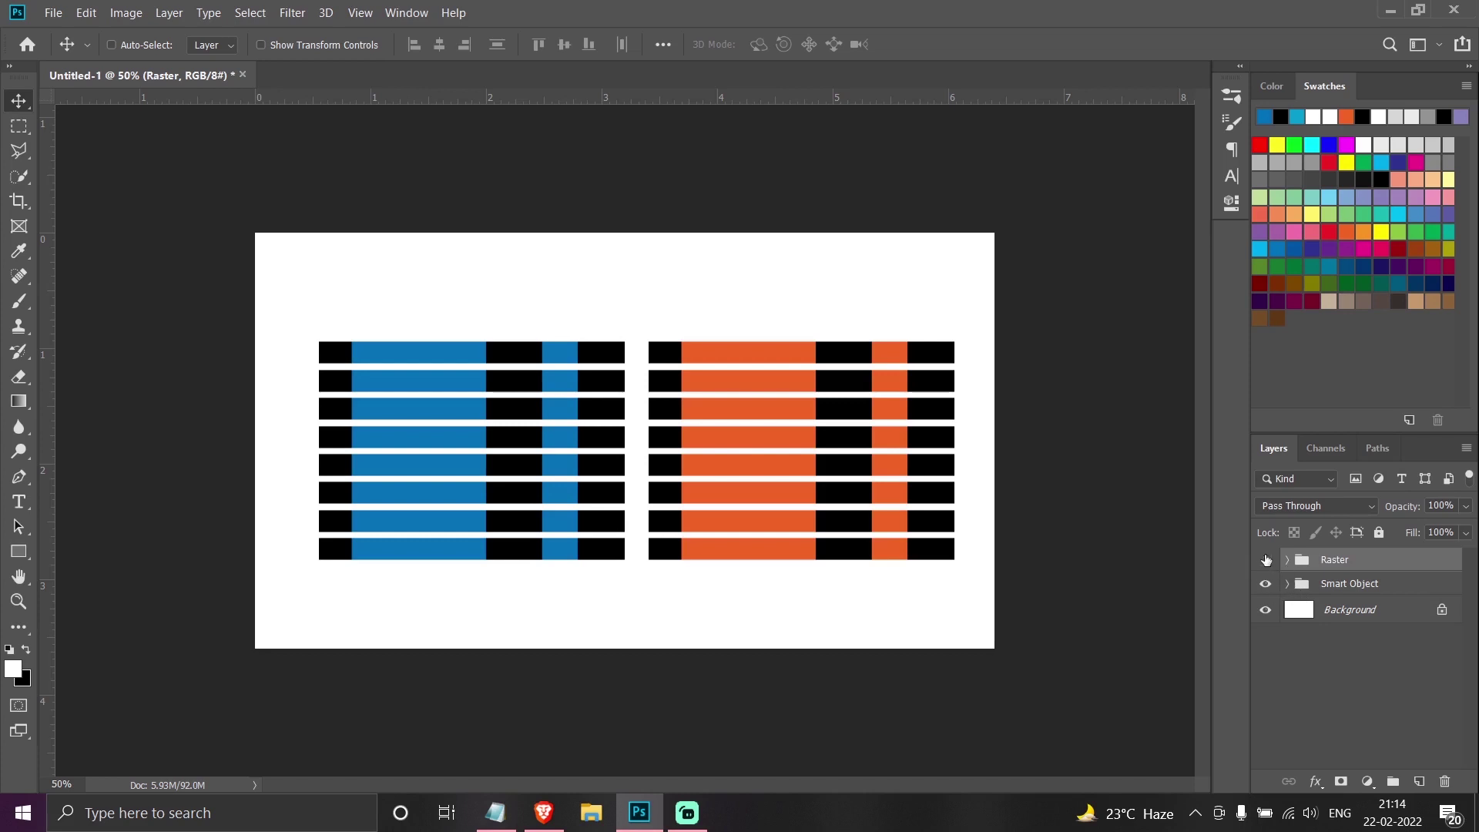
{"action": "left_click", "coordinate": [1265, 560]}
Open Smart Object copy 7's contents and skew both blue bars into slanted parallelograms.
{"action": "left_click", "coordinate": [1288, 584]}
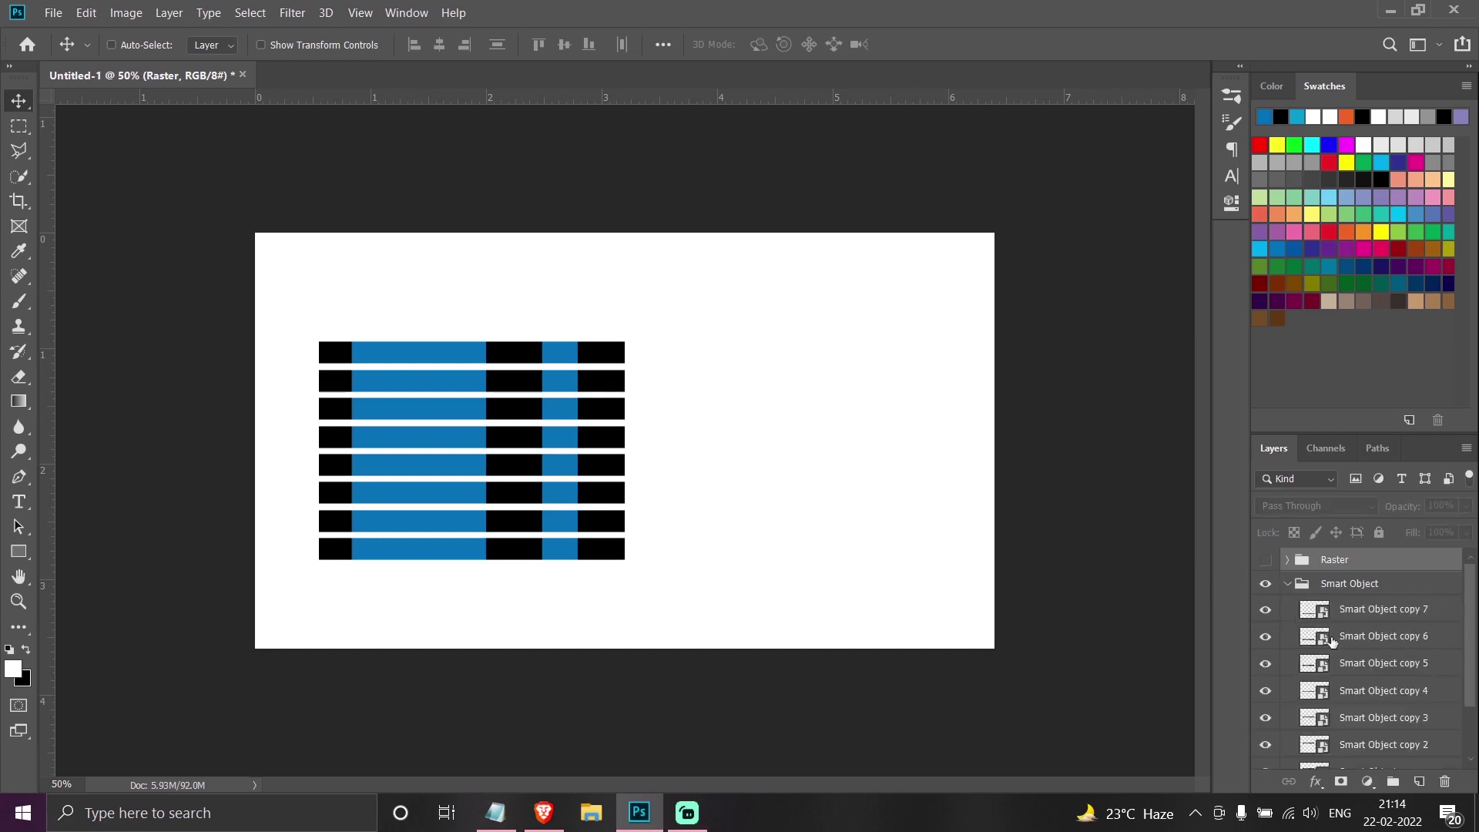
{"action": "double_click", "coordinate": [1313, 611]}
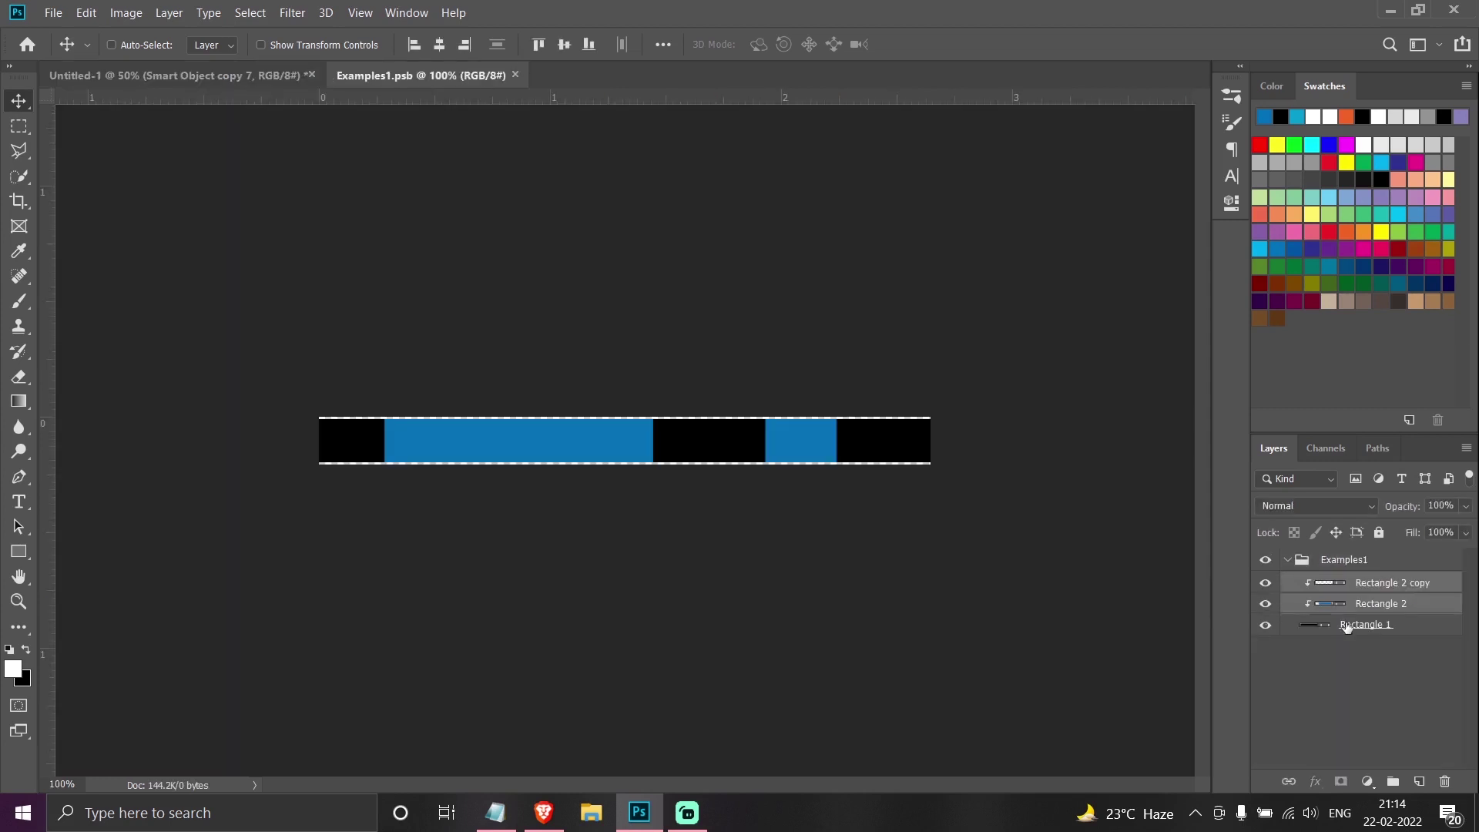
{"action": "left_click", "coordinate": [1372, 590], "text": "shift"}
{"action": "key", "text": "ctrl+t"}
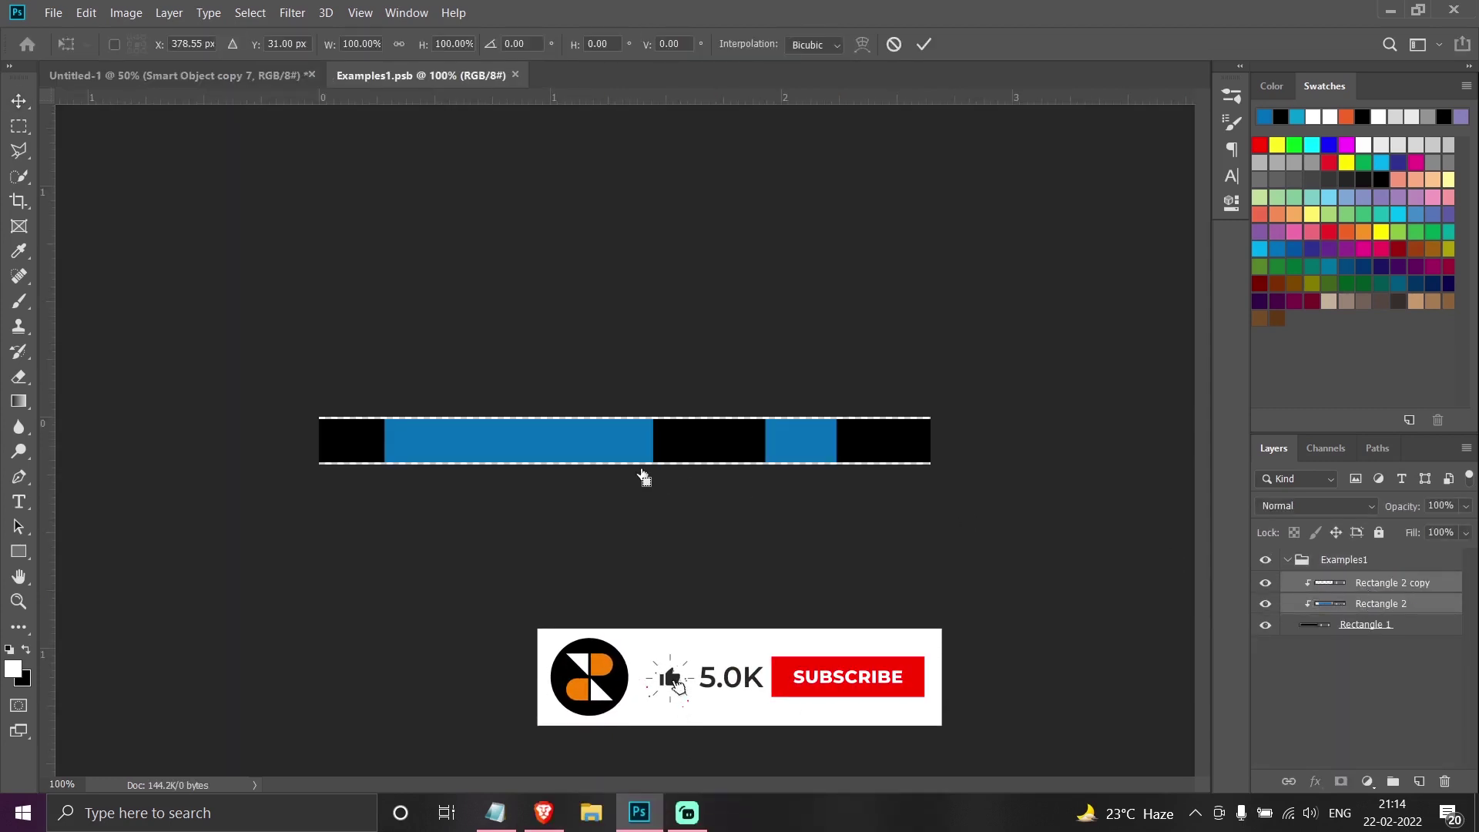
{"action": "right_click", "coordinate": [567, 432]}
{"action": "left_click", "coordinate": [585, 435]}
{"action": "left_click_drag", "start_coordinate": [839, 419], "coordinate": [893, 418]}
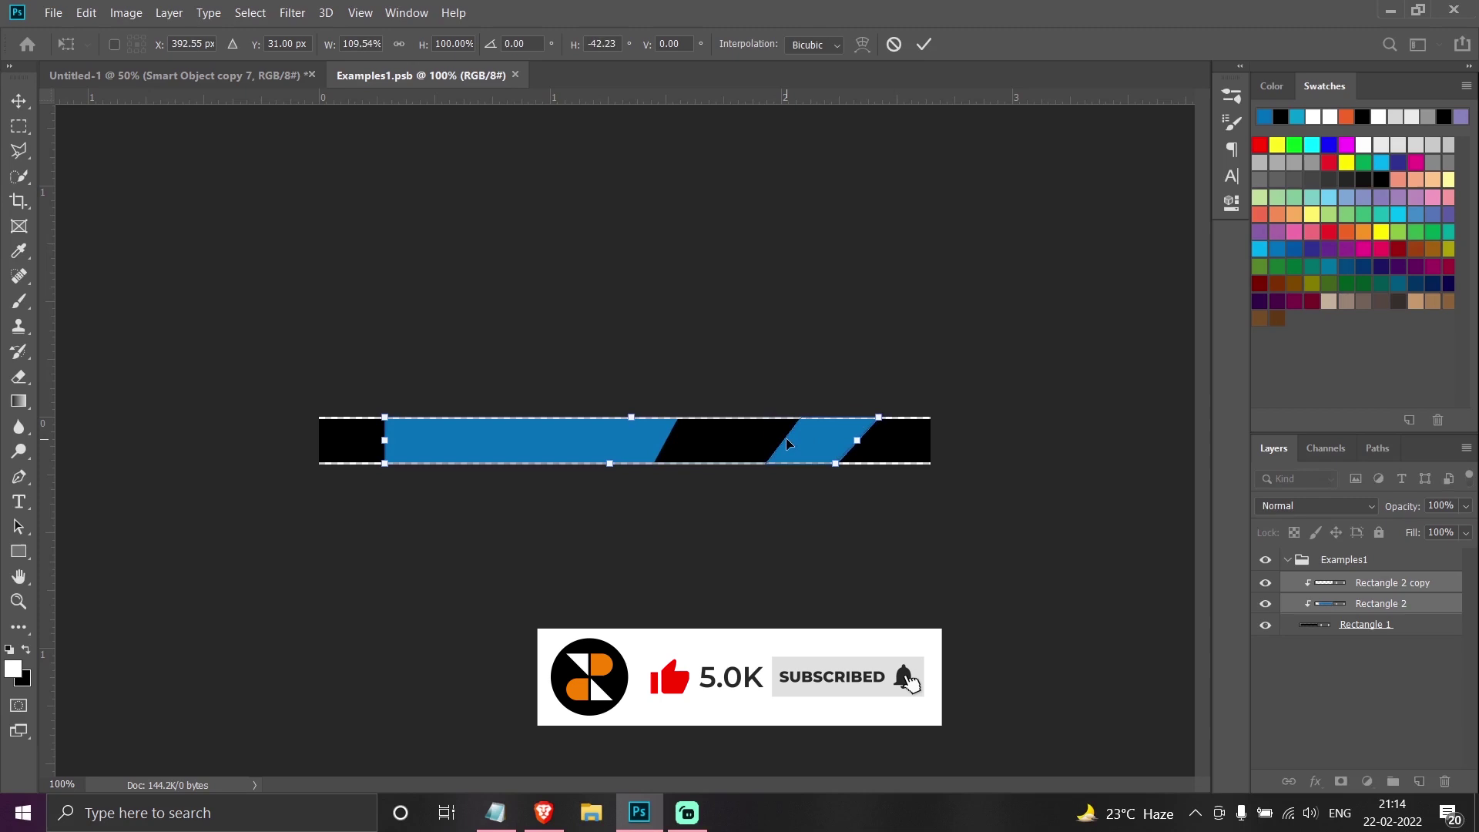
{"action": "mouse_move", "coordinate": [389, 418]}
{"action": "left_mouse_down"}
{"action": "mouse_move", "coordinate": [453, 420]}
{"action": "mouse_move", "coordinate": [416, 419]}
{"action": "left_mouse_up"}
{"action": "key", "text": "Return"}
Make the black Rectangle 1 bar slightly taller at the top and bottom.
{"action": "key", "text": "ctrl+plus"}
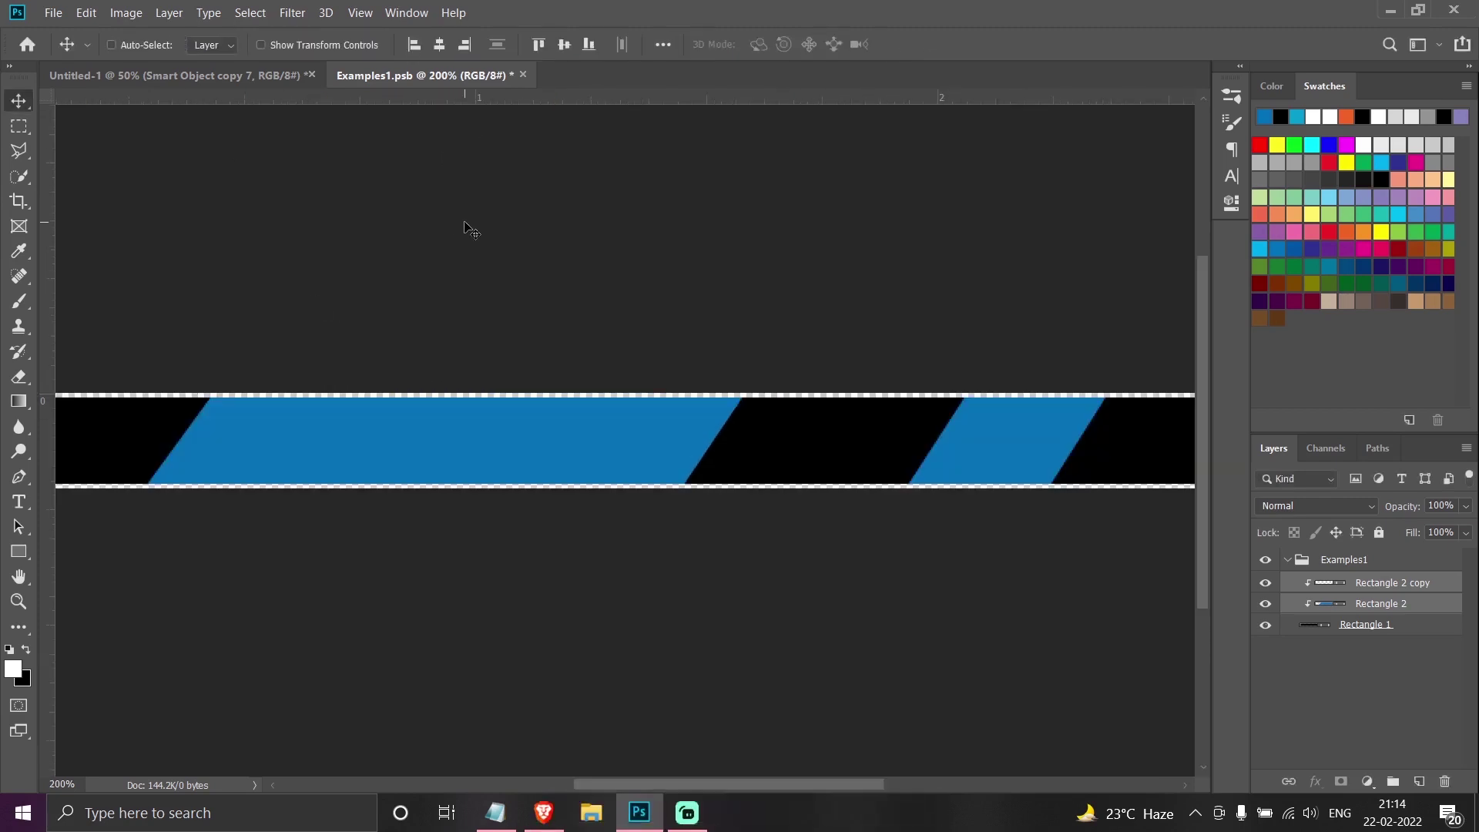
{"action": "scroll", "coordinate": [612, 297], "scroll_direction": "down", "scroll_amount": 1}
{"action": "key", "text": "ctrl"}
{"action": "left_click", "coordinate": [1371, 626]}
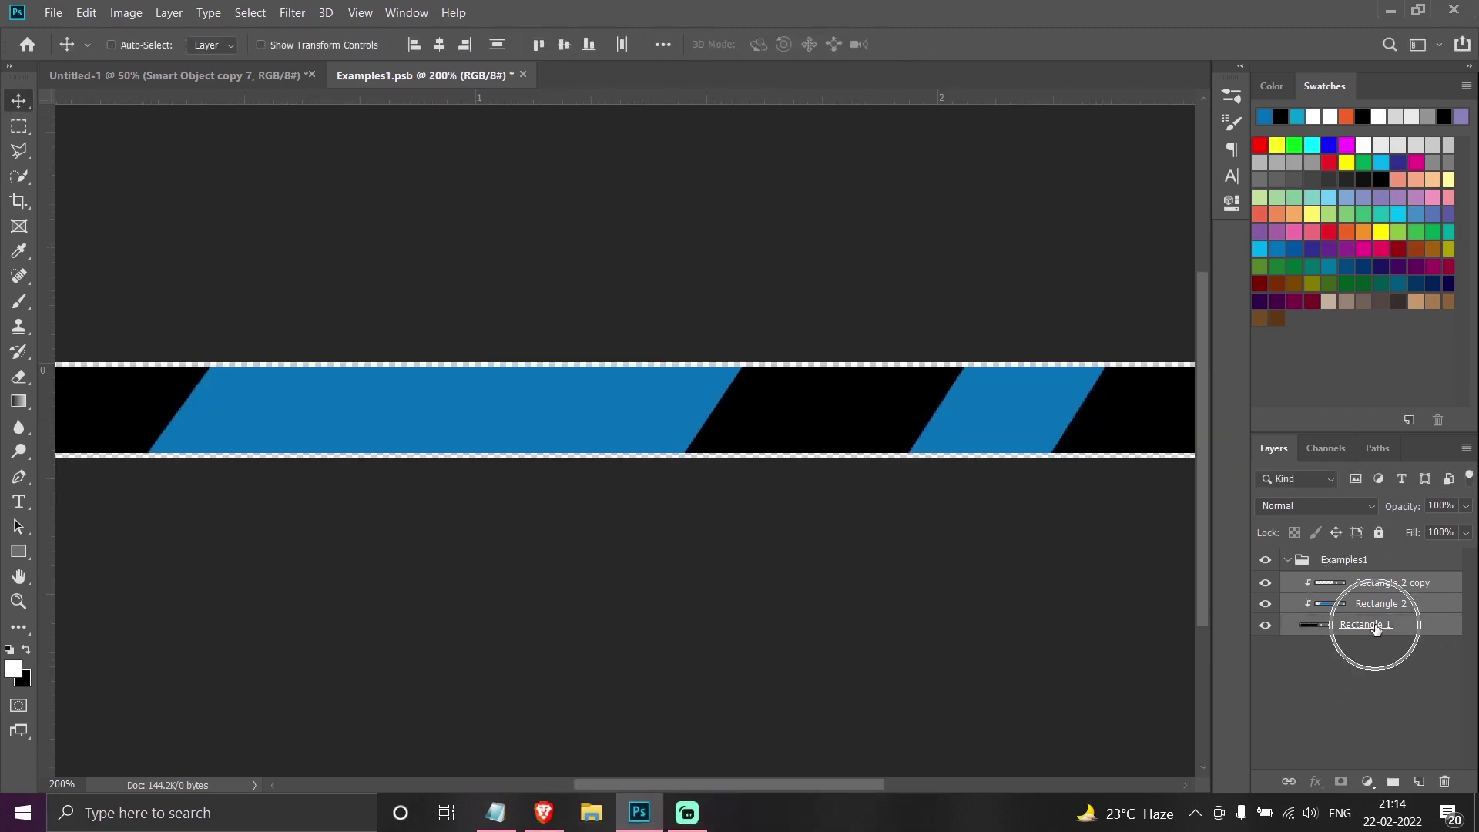
{"action": "key", "text": "ctrl+t"}
{"action": "left_click_drag", "start_coordinate": [624, 365], "coordinate": [624, 360]}
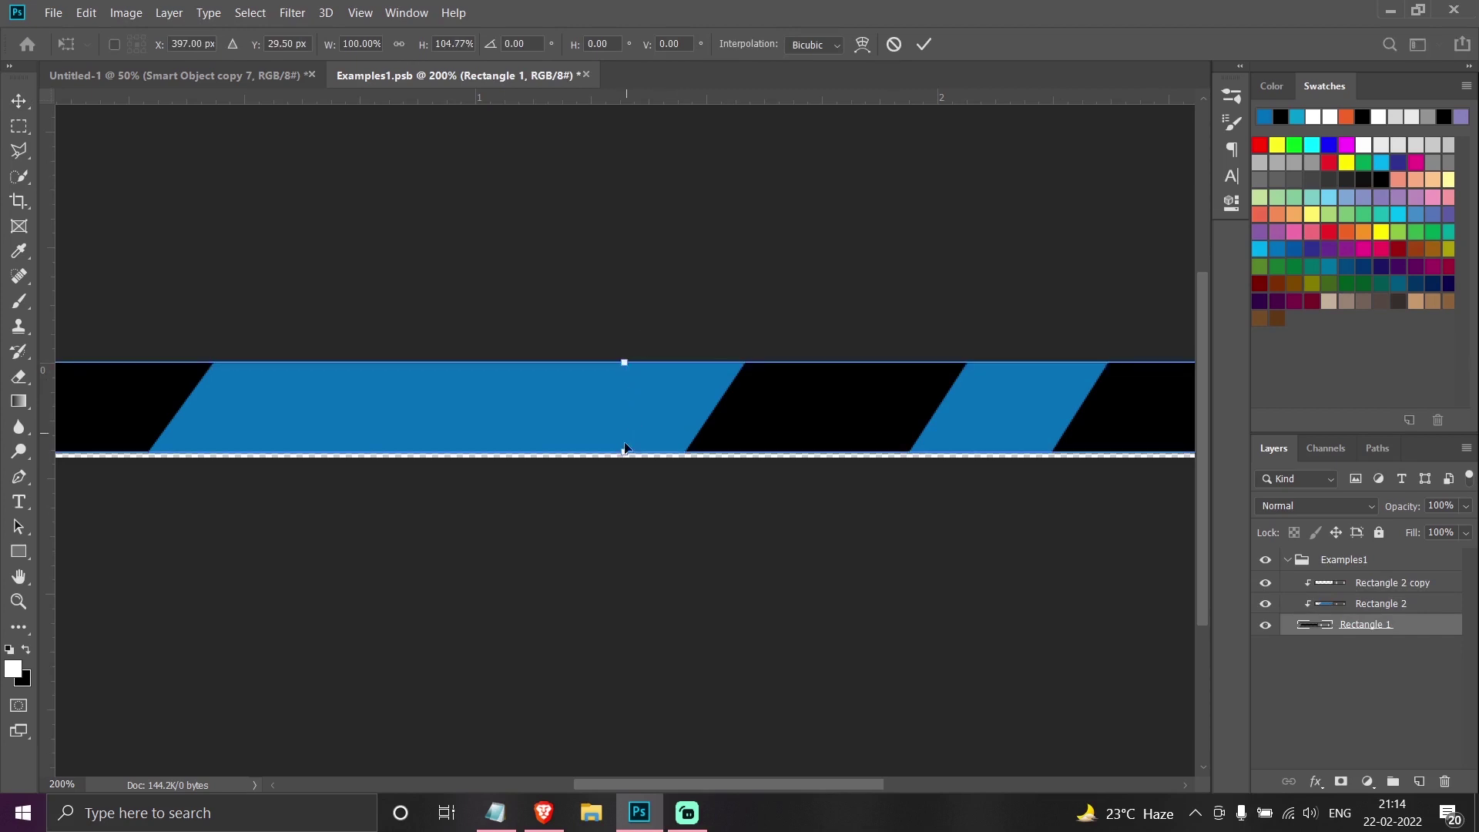
{"action": "left_click_drag", "start_coordinate": [624, 457], "coordinate": [624, 458]}
{"action": "left_click", "coordinate": [19, 101]}
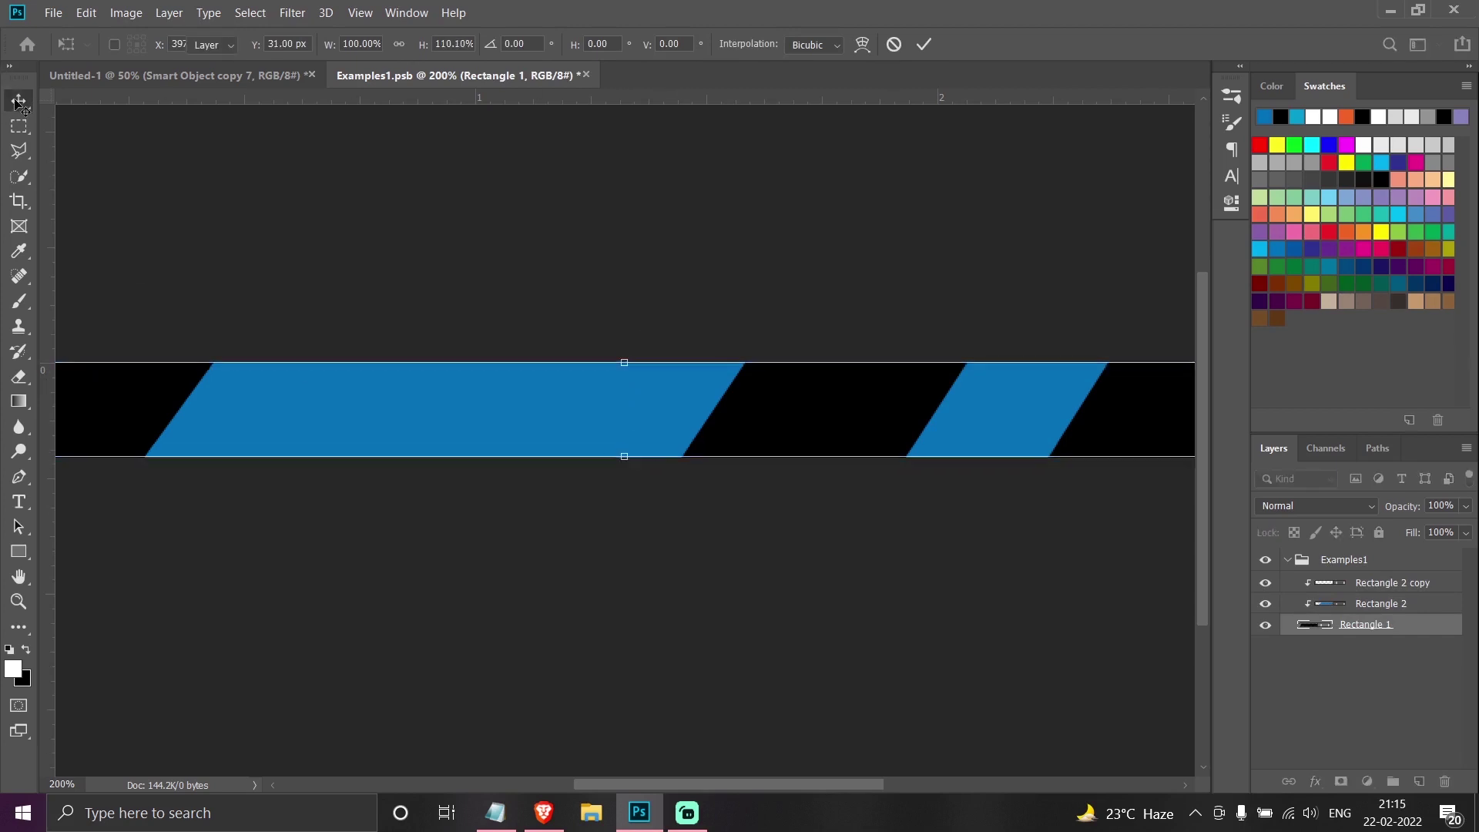
Widen the canvas to the left with a crop and extend the black bar across it.
{"action": "key", "text": "ctrl+minus"}
{"action": "key", "text": "ctrl+minus"}
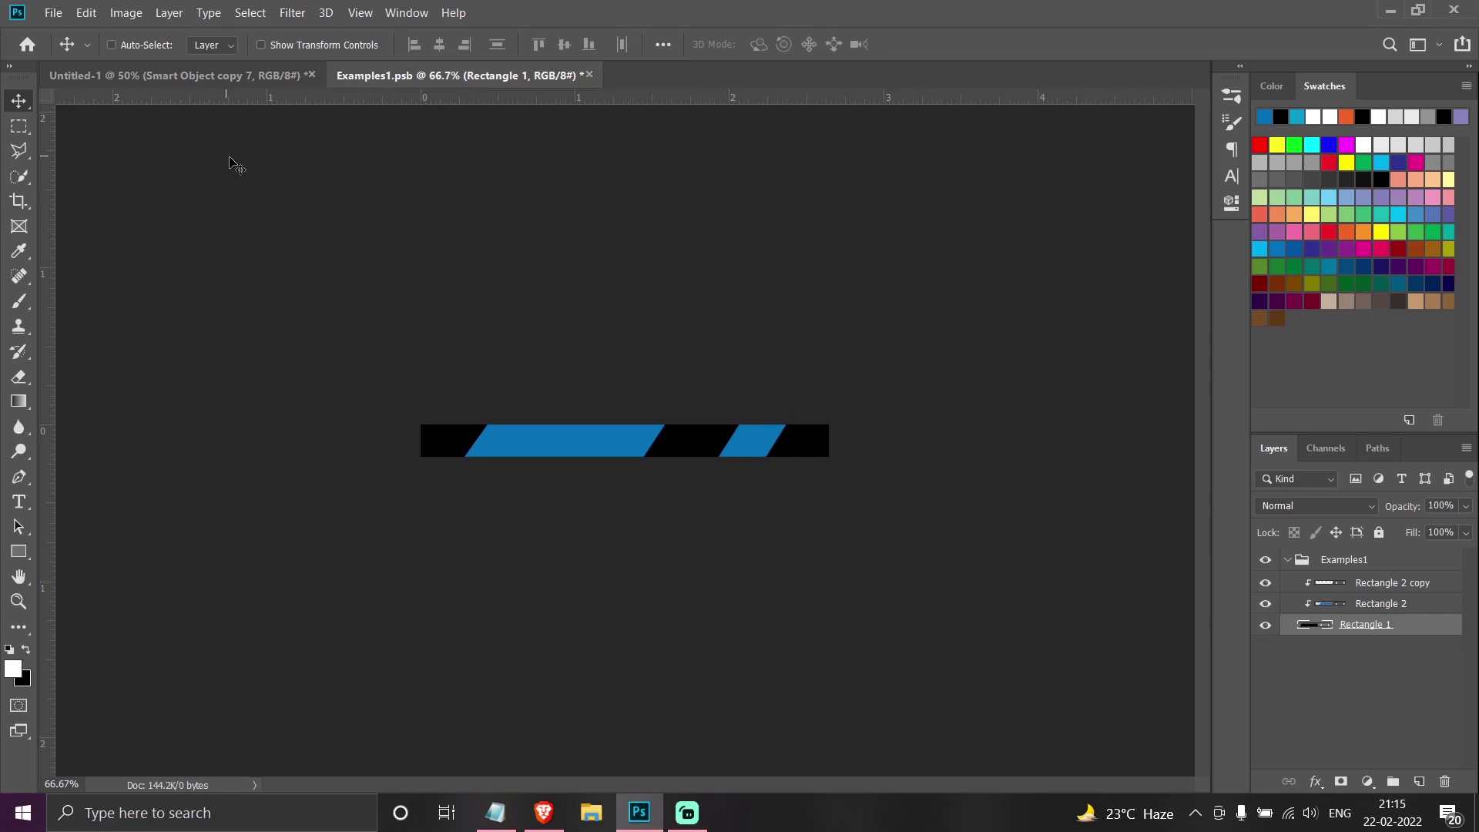
{"action": "key", "text": "c"}
{"action": "left_click_drag", "start_coordinate": [421, 447], "coordinate": [374, 448]}
{"action": "key", "text": "Return"}
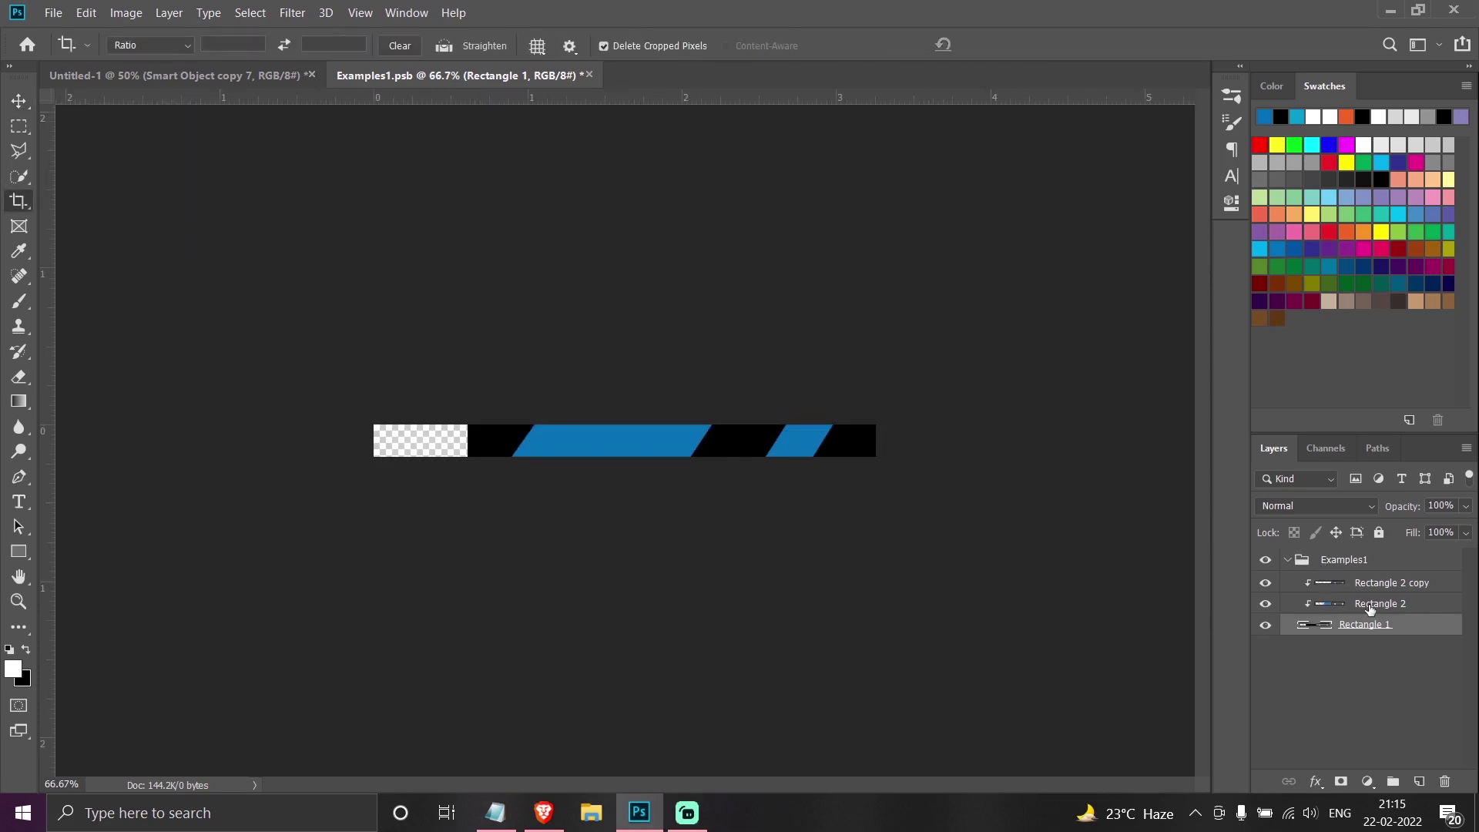
{"action": "left_click", "coordinate": [1369, 607]}
{"action": "left_click", "coordinate": [1357, 631]}
{"action": "key", "text": "ctrl+t"}
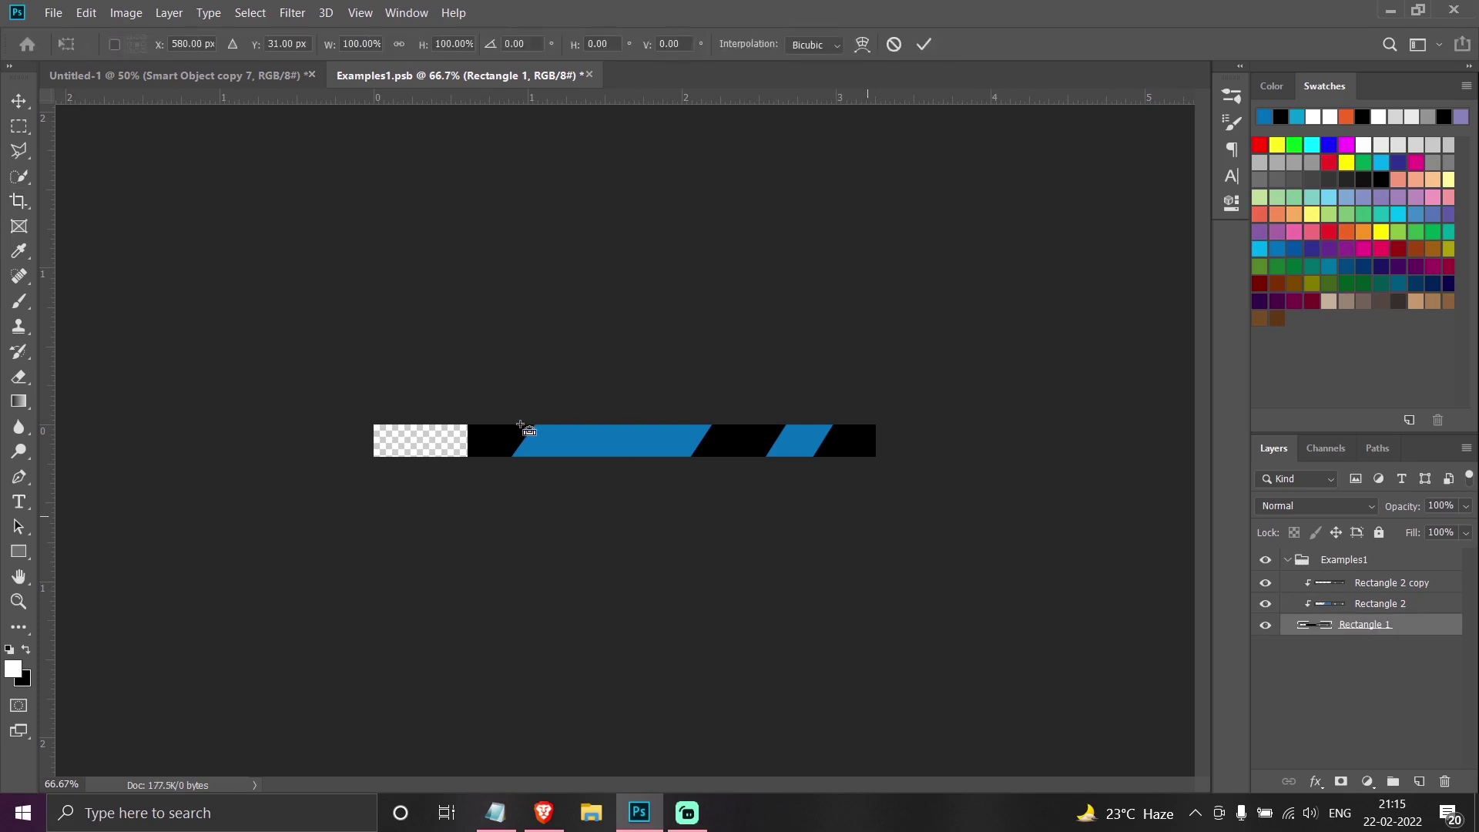
{"action": "left_click_drag", "start_coordinate": [472, 439], "coordinate": [373, 440]}
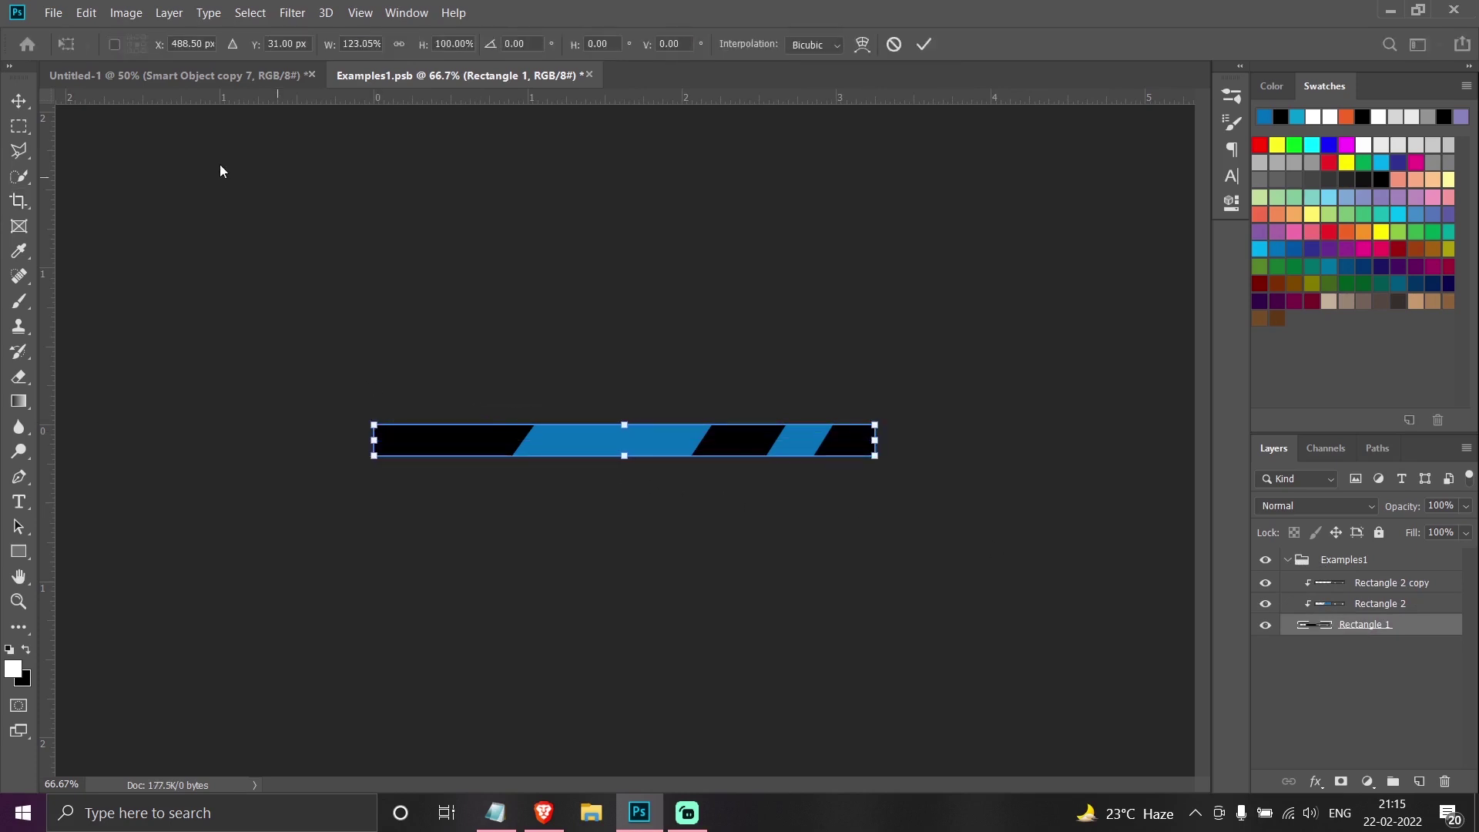
{"action": "key", "text": "c"}
Shift the long blue stripe left, add a third blue stripe between them, and save the contents.
{"action": "key", "text": "v"}
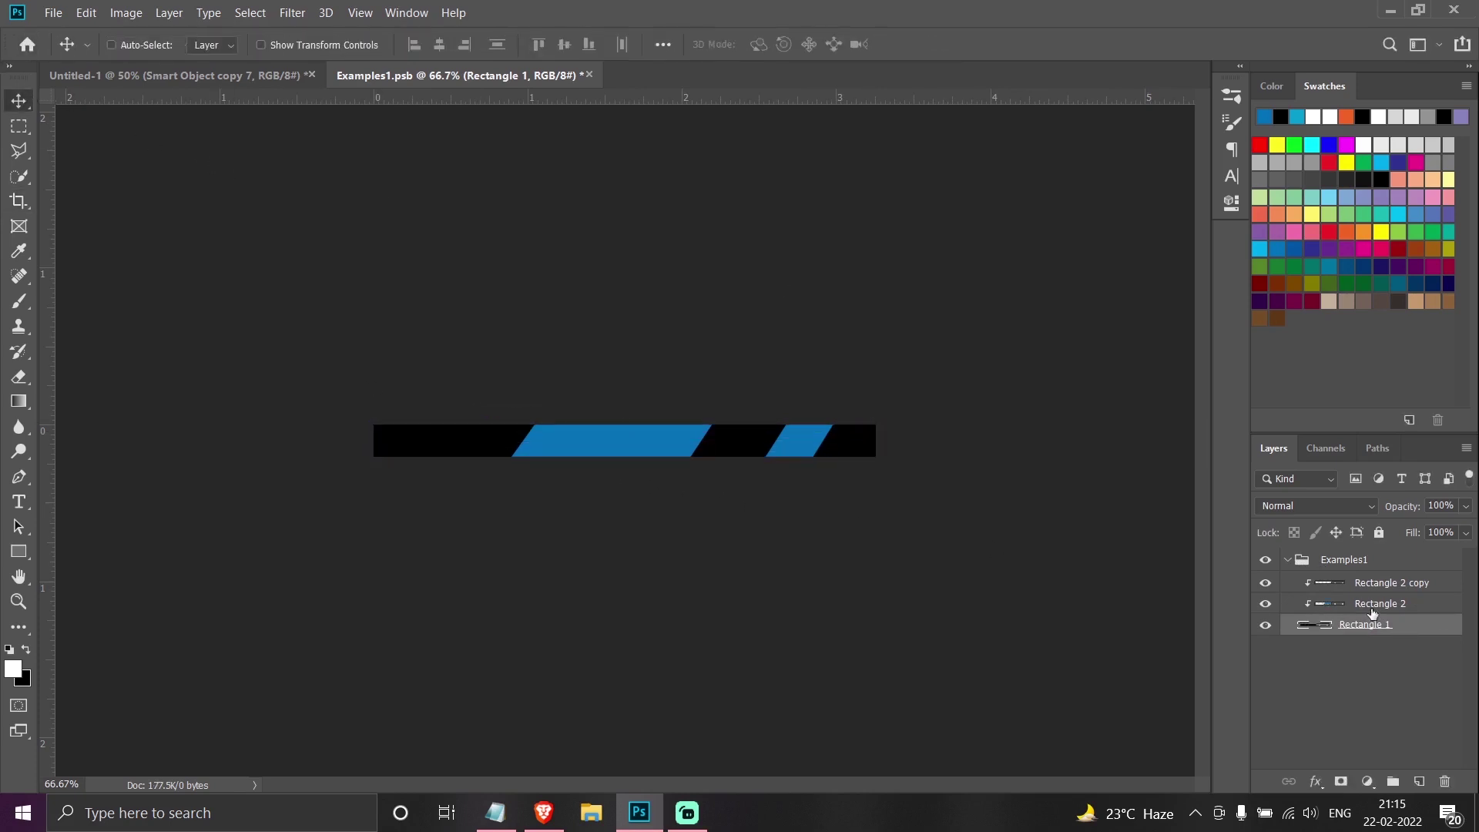
{"action": "left_click", "coordinate": [1372, 608]}
{"action": "mouse_move", "coordinate": [578, 468]}
{"action": "left_mouse_down"}
{"action": "mouse_move", "coordinate": [499, 465]}
{"action": "mouse_move", "coordinate": [560, 467]}
{"action": "left_mouse_up"}
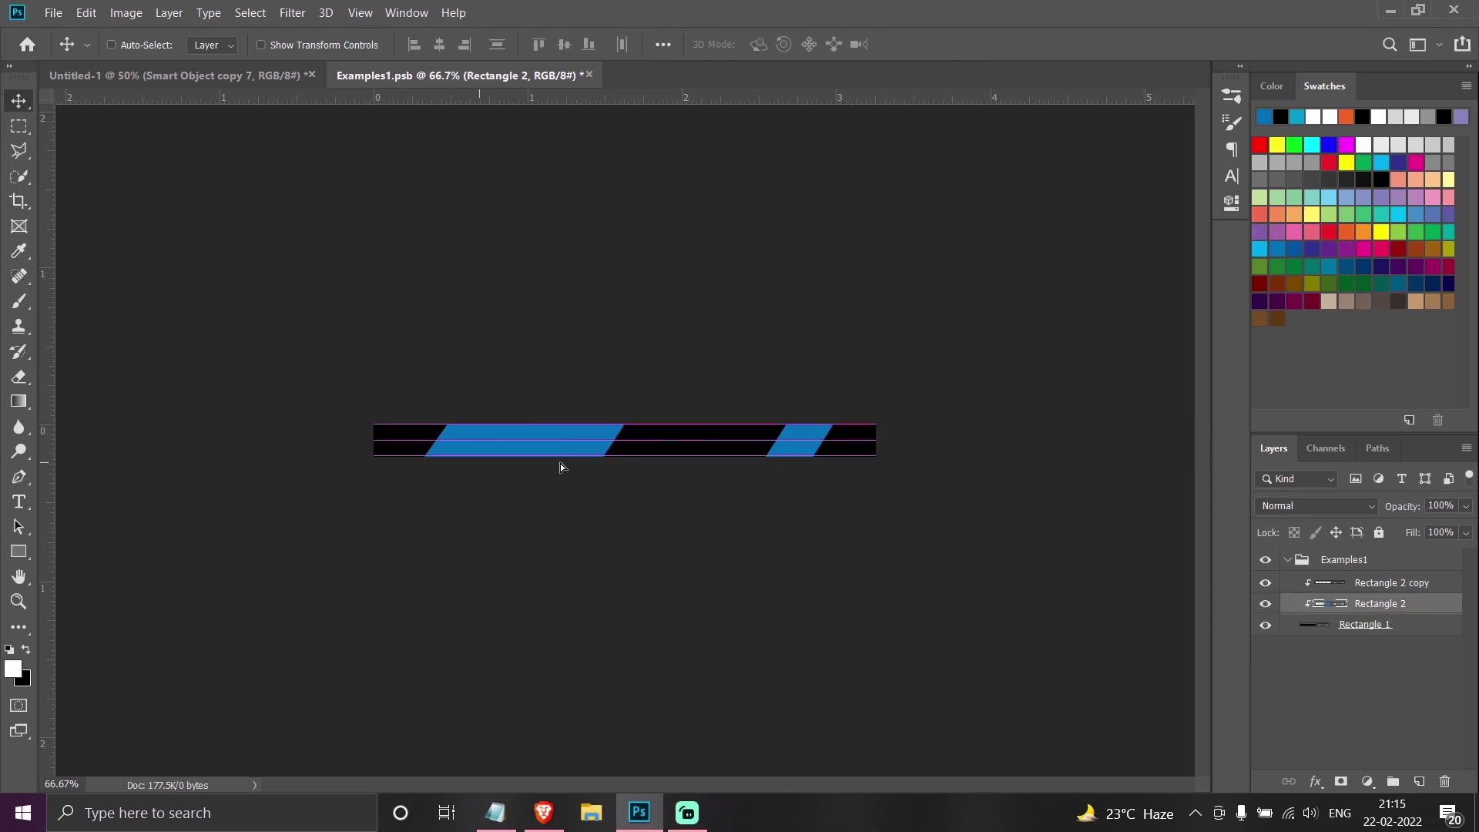
{"action": "left_click_drag", "start_coordinate": [1416, 583], "coordinate": [1420, 782]}
{"action": "left_click_drag", "start_coordinate": [848, 486], "coordinate": [752, 471]}
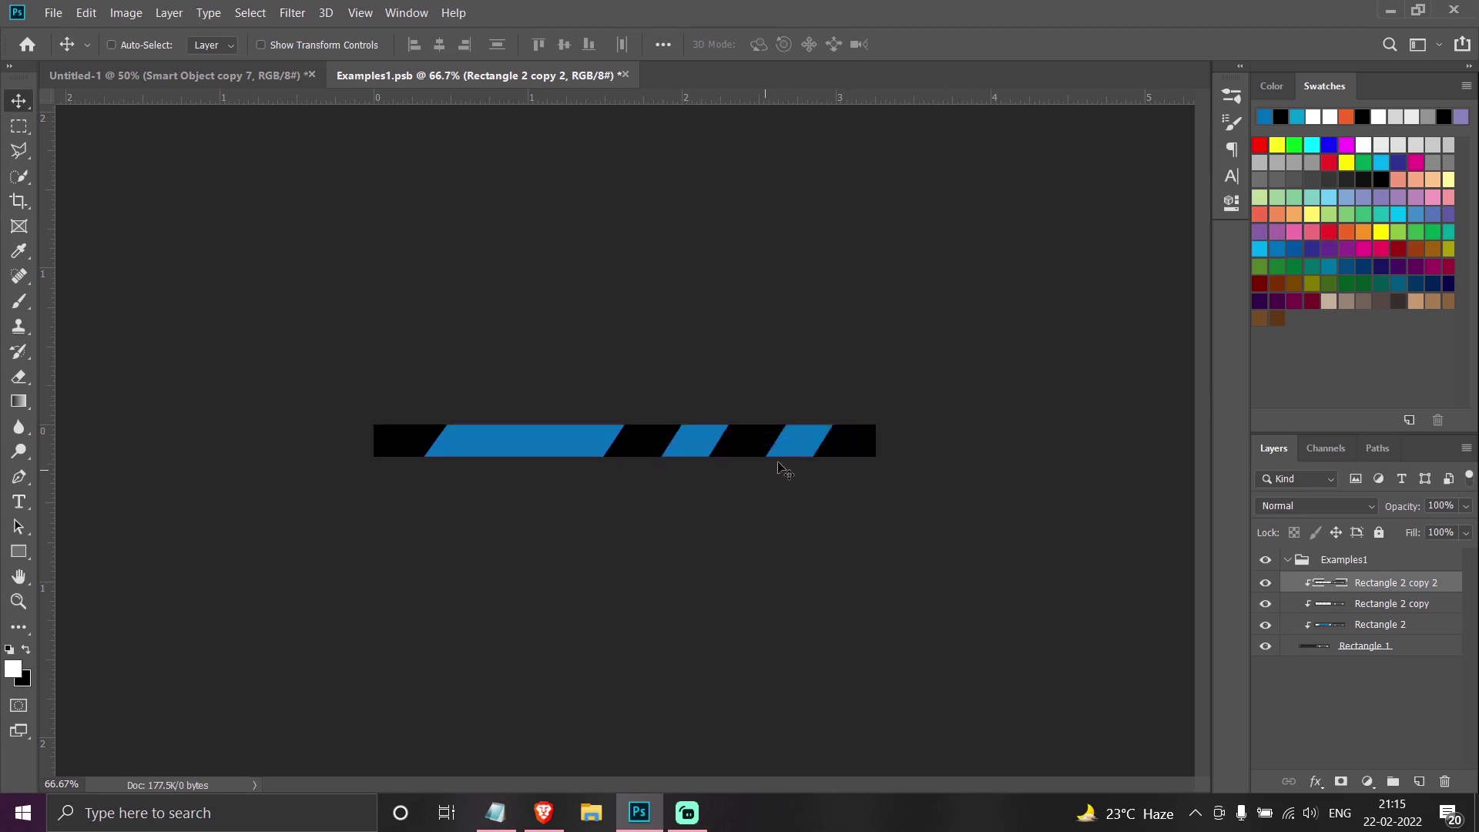
{"action": "left_click", "coordinate": [623, 75]}
{"action": "left_click", "coordinate": [672, 318]}
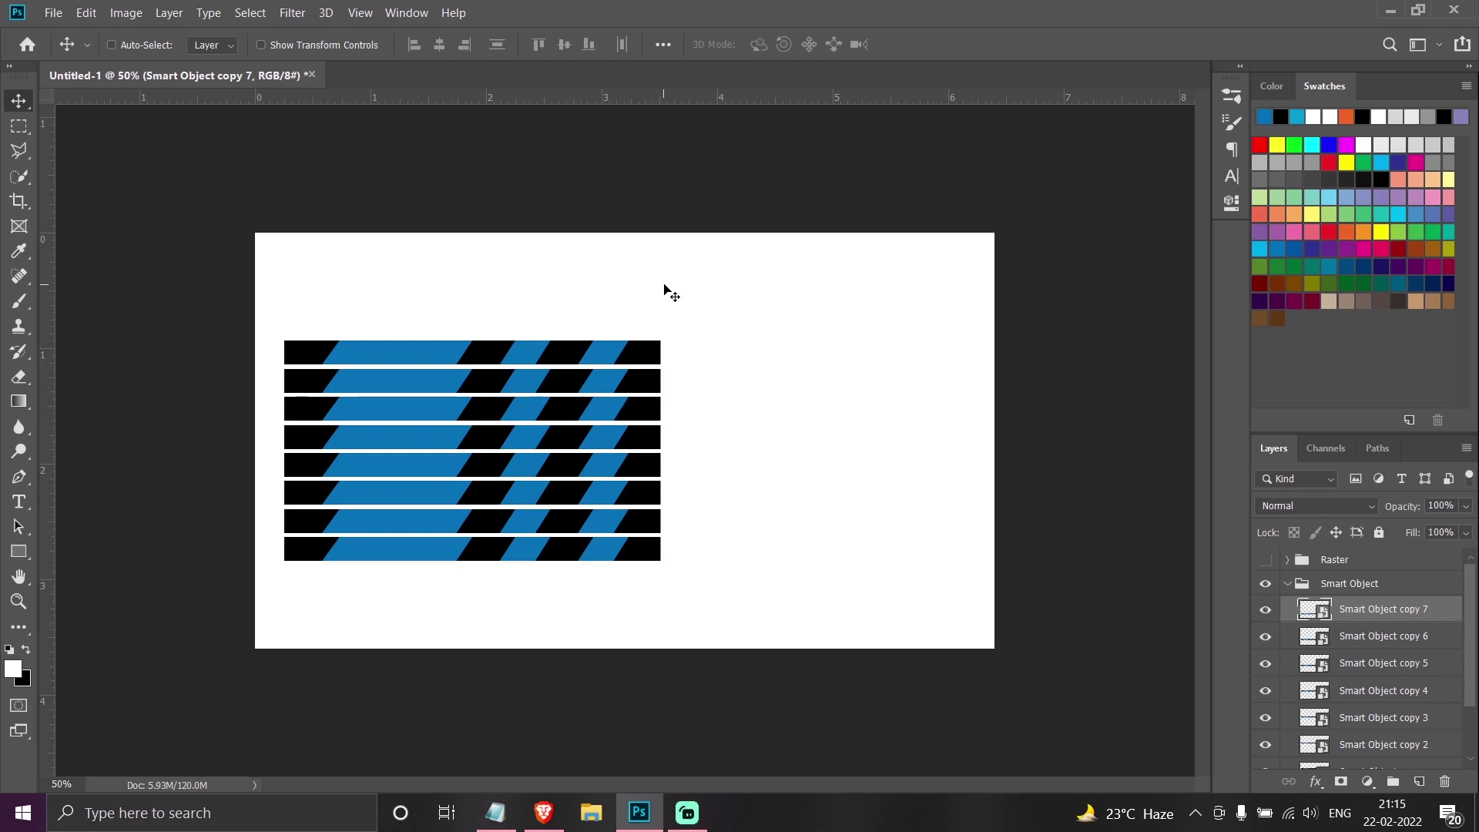
Select the Smart Object group and collapse it in the Layers panel.
{"action": "left_click", "coordinate": [1294, 585]}
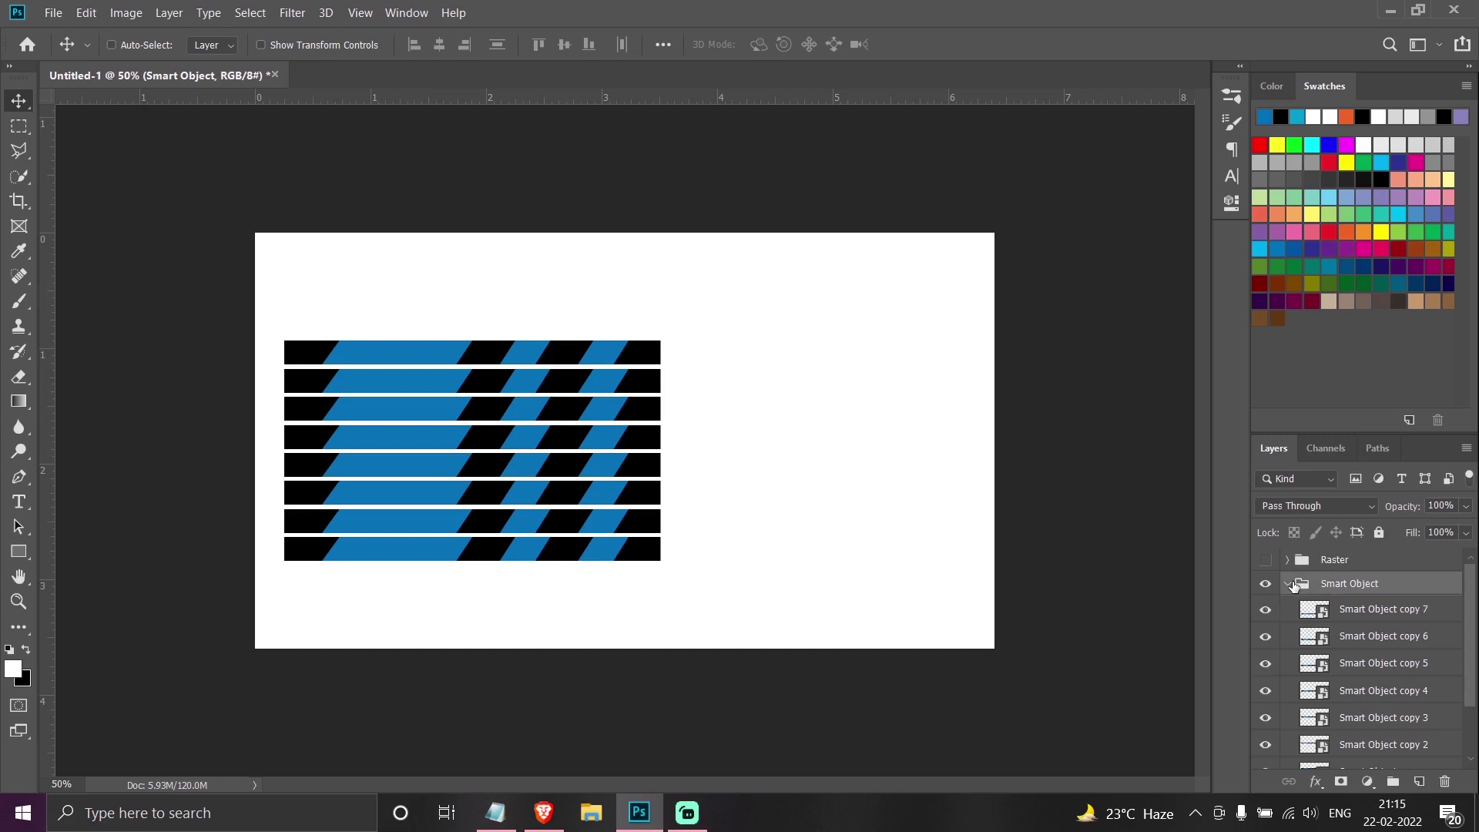
{"action": "left_click", "coordinate": [1287, 583]}
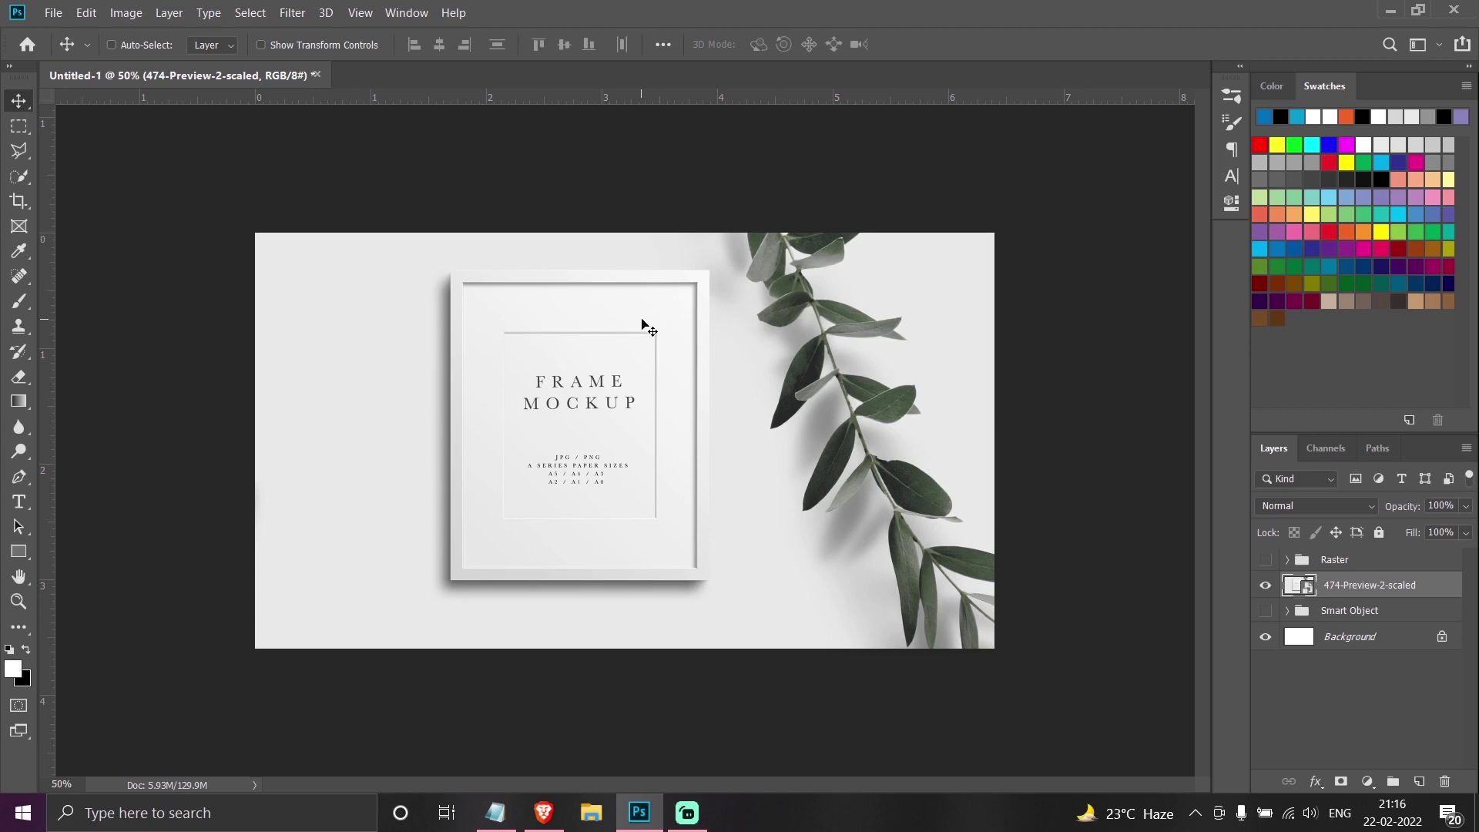
Delete the Raster and Smart Object groups.
{"action": "left_click", "coordinate": [1335, 560]}
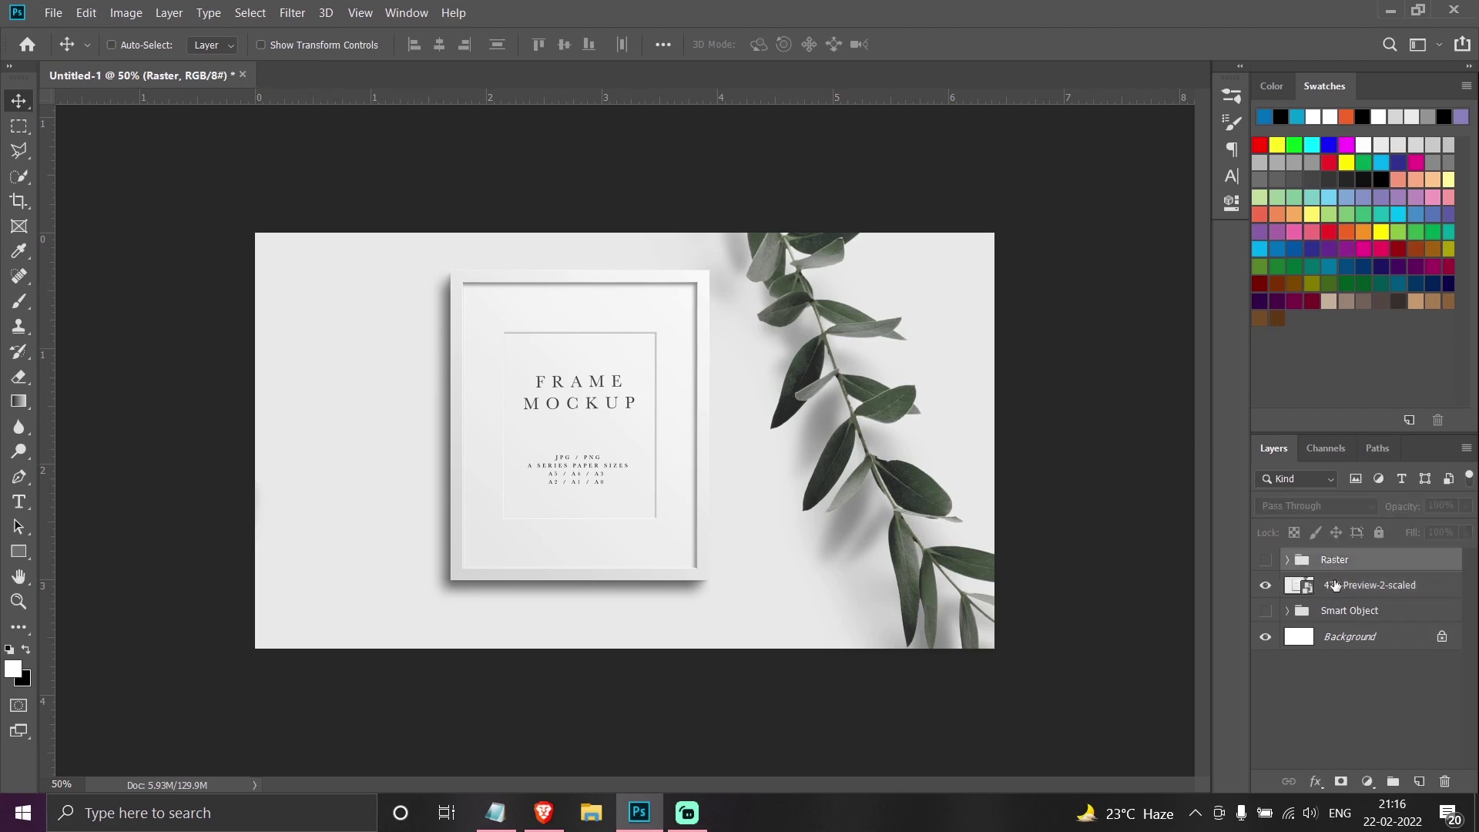
{"action": "left_click", "coordinate": [1343, 616], "text": "ctrl"}
{"action": "key", "text": "Delete"}
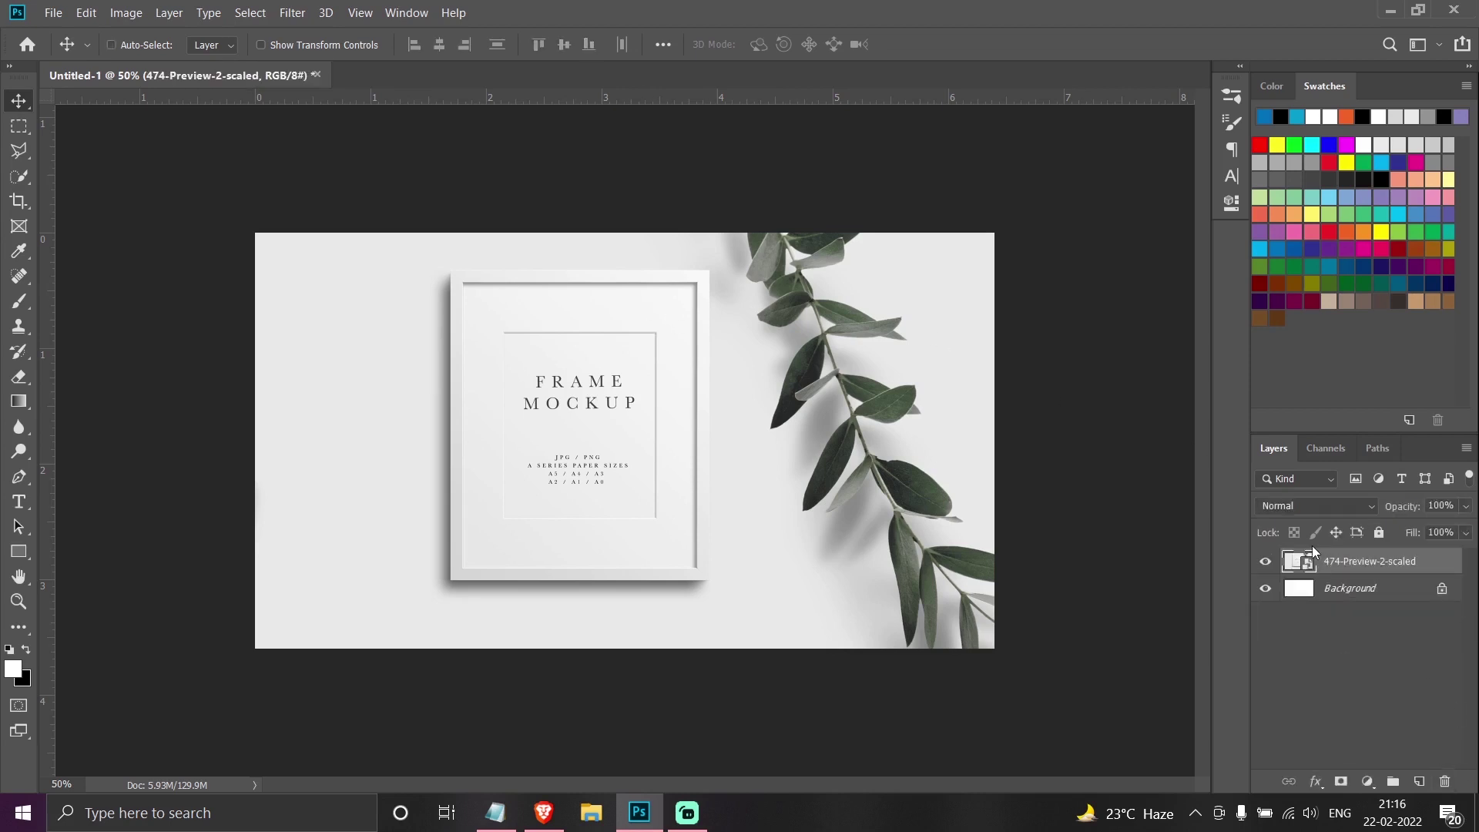
Rename the 474-Preview-2-scaled layer to 'Mockup' and view it at 100%.
{"action": "double_click", "coordinate": [1349, 561]}
{"action": "type", "text": "Mockup"}
{"action": "key", "text": "Return"}
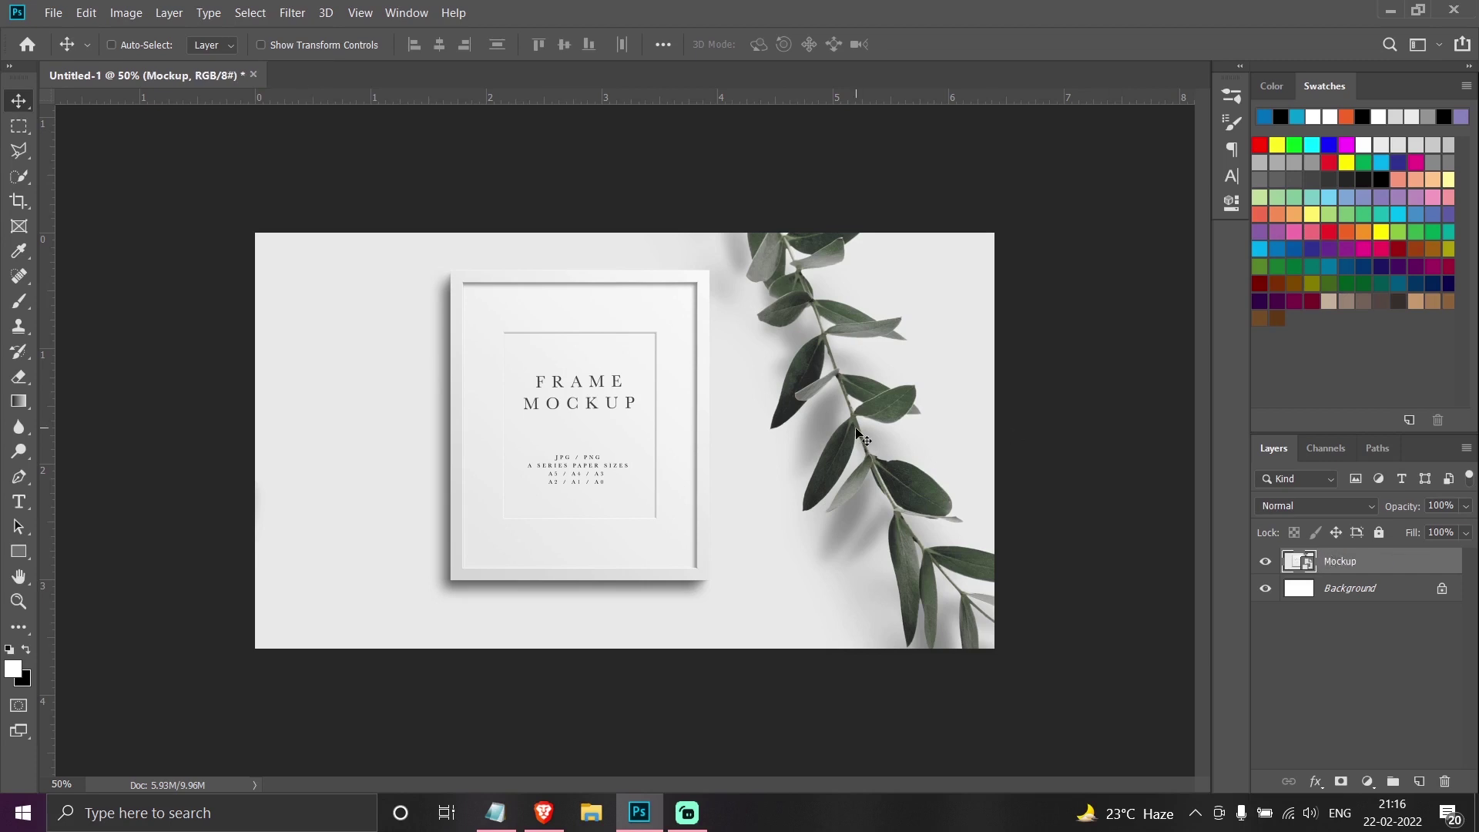
{"action": "key", "text": "ctrl+1"}
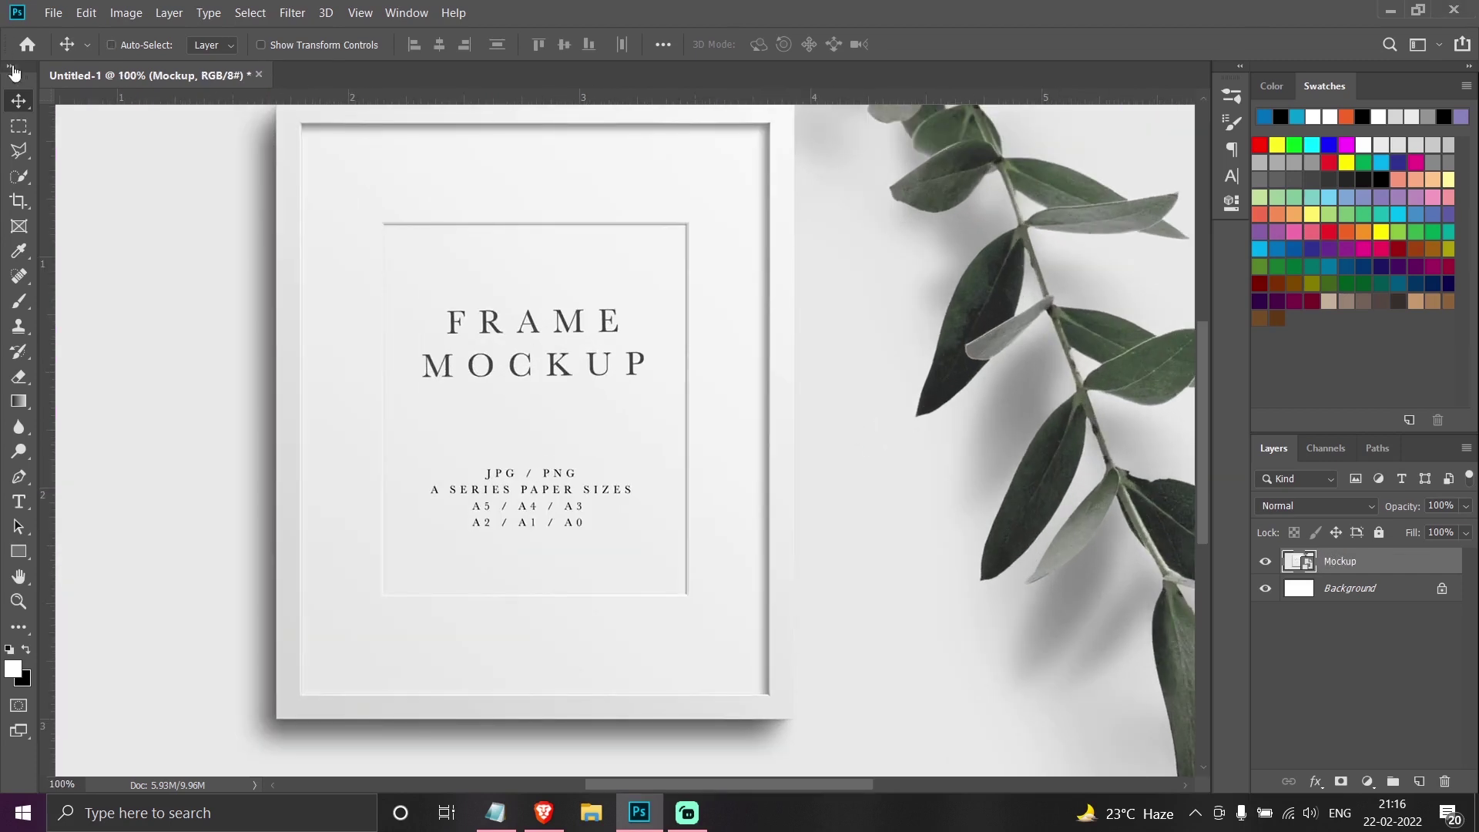
Fill a selection of the frame's inner area with a #ff0000 Solid Color layer and convert it to a smart object.
{"action": "left_click", "coordinate": [19, 129]}
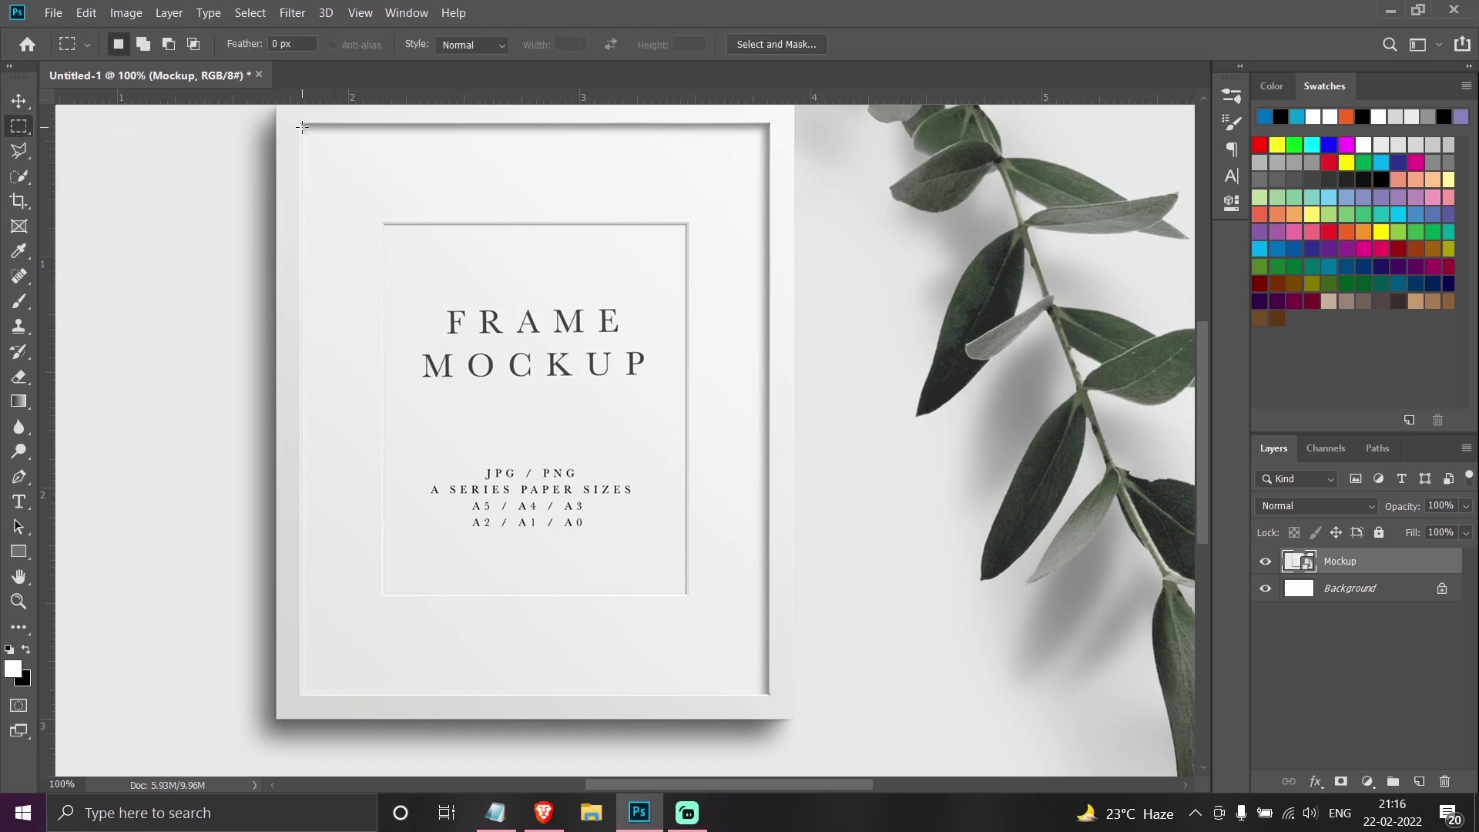
{"action": "left_click_drag", "start_coordinate": [302, 126], "coordinate": [763, 692]}
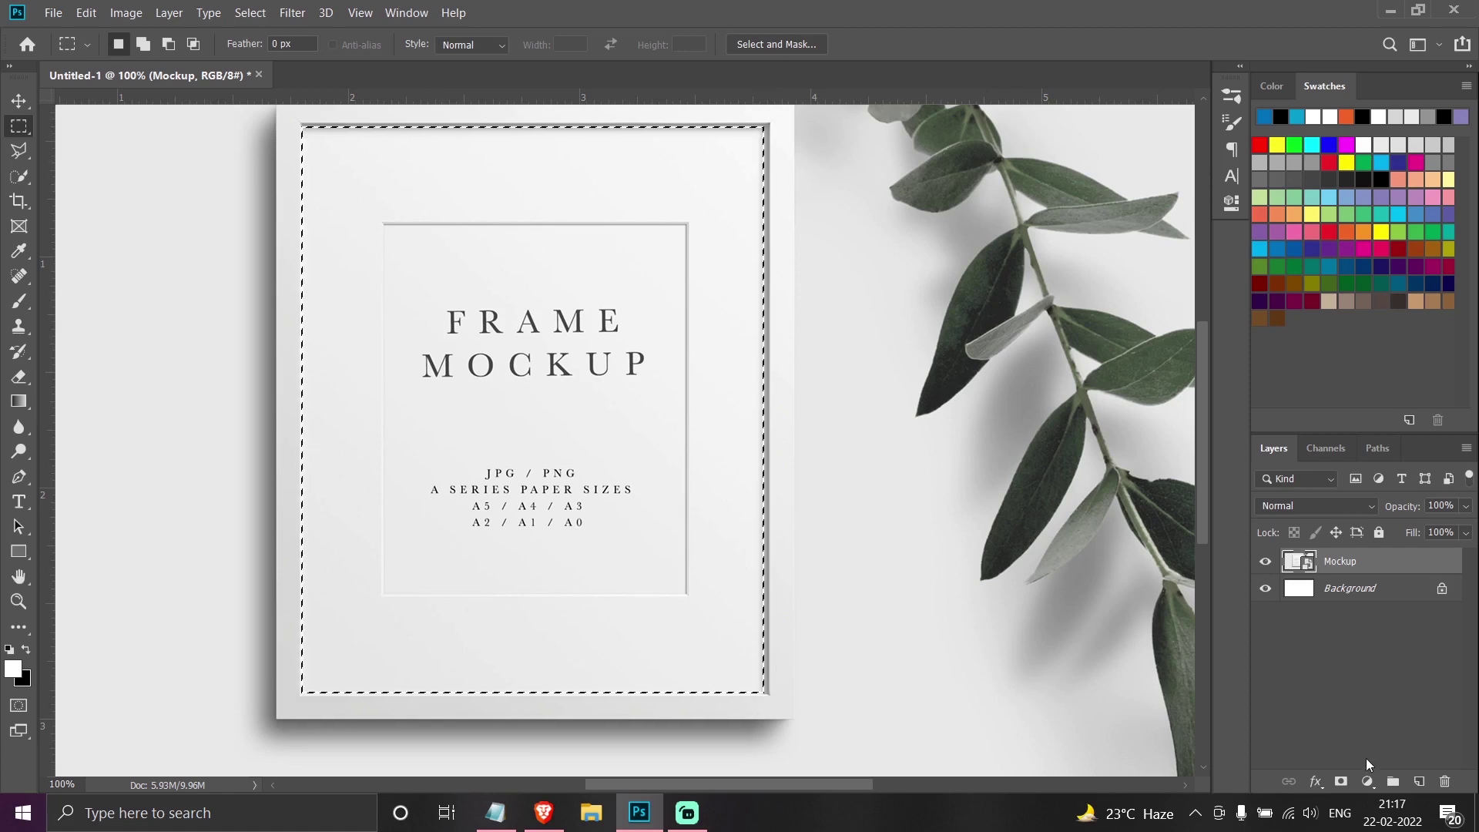
{"action": "left_click", "coordinate": [1367, 782]}
{"action": "left_click", "coordinate": [1361, 450]}
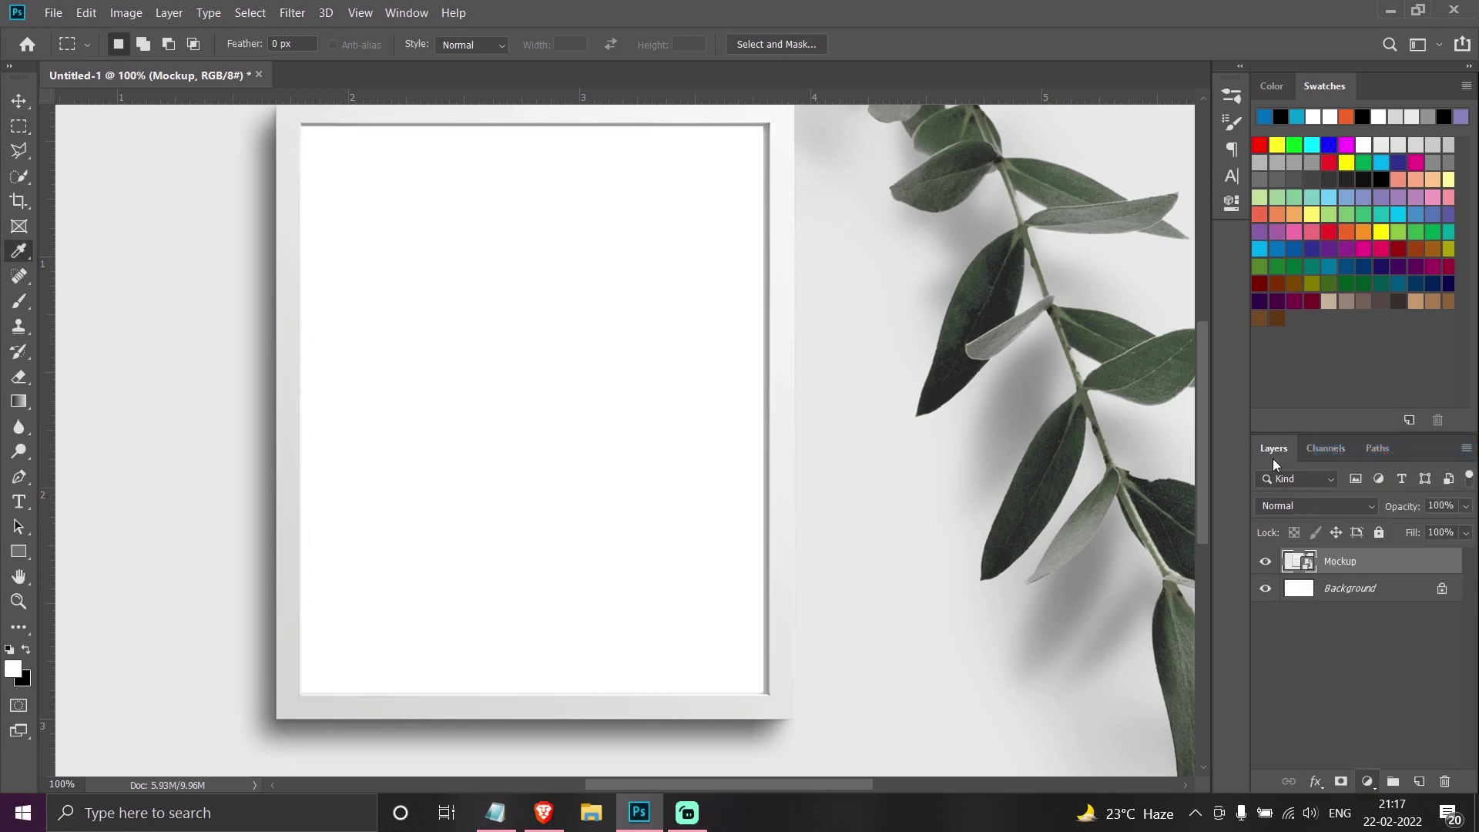
{"action": "type", "text": "ff0000"}
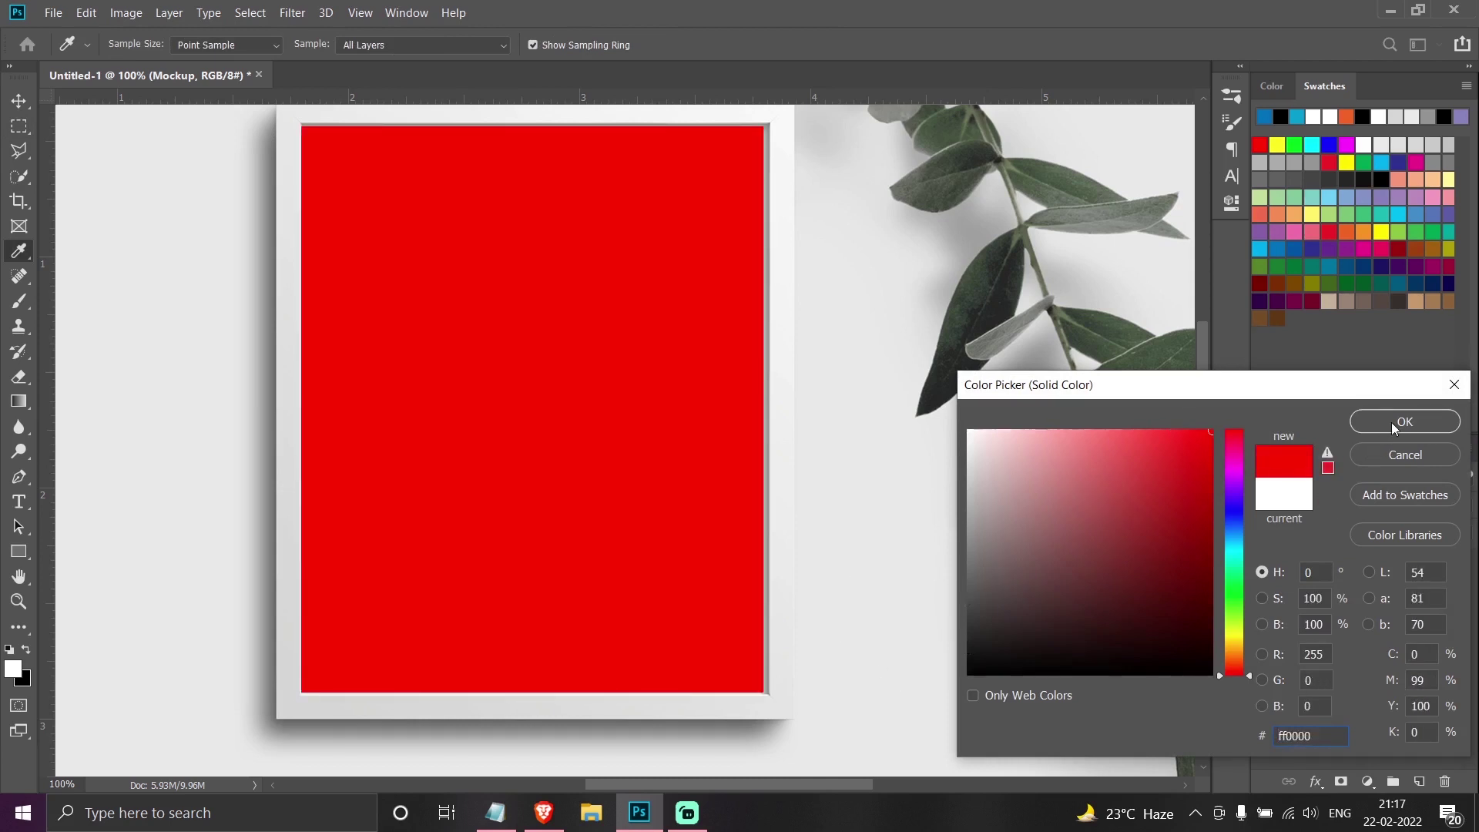
{"action": "left_click", "coordinate": [1393, 423]}
{"action": "right_click", "coordinate": [1396, 574]}
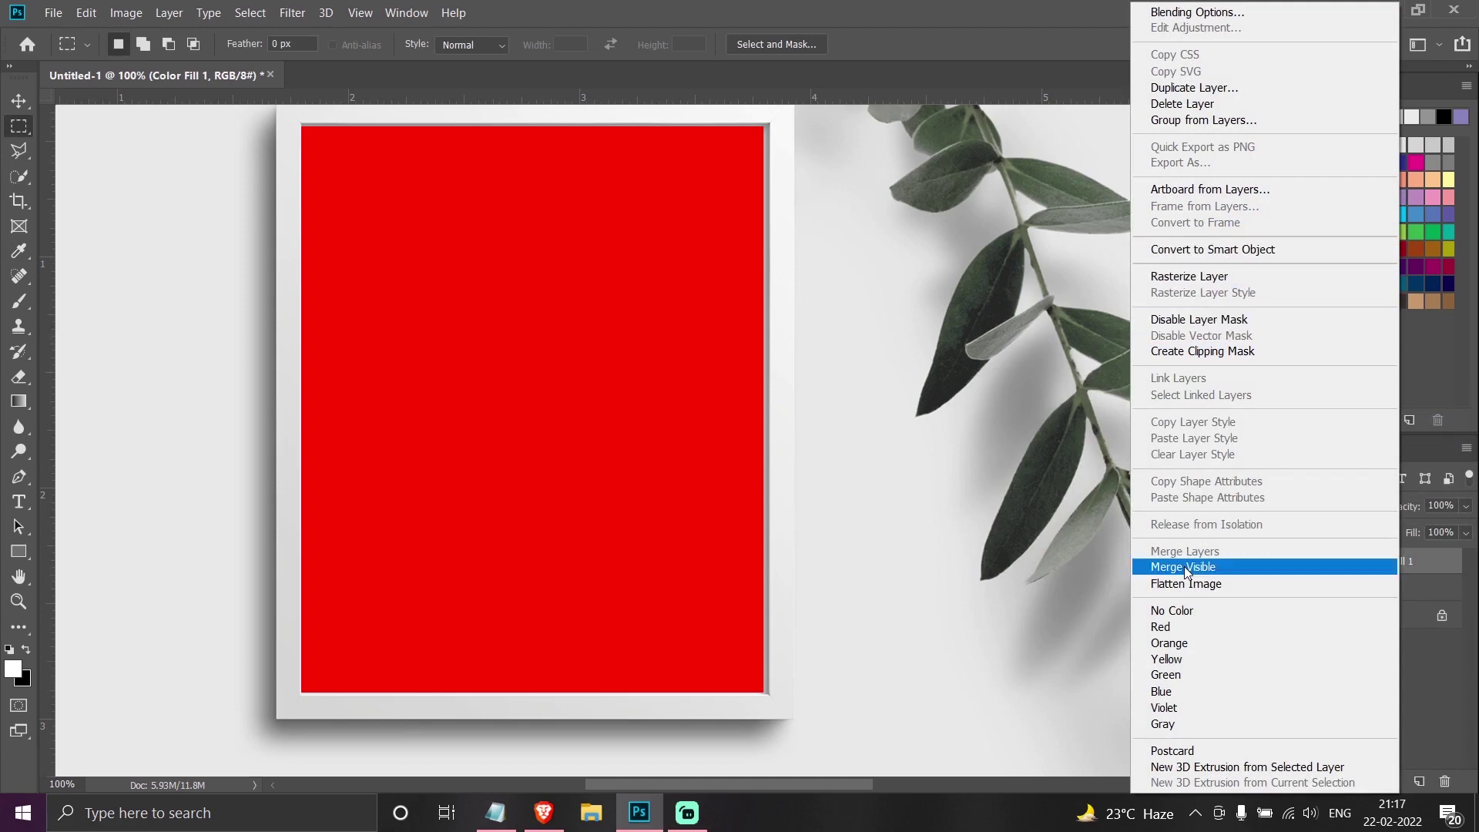
{"action": "left_click", "coordinate": [1182, 250]}
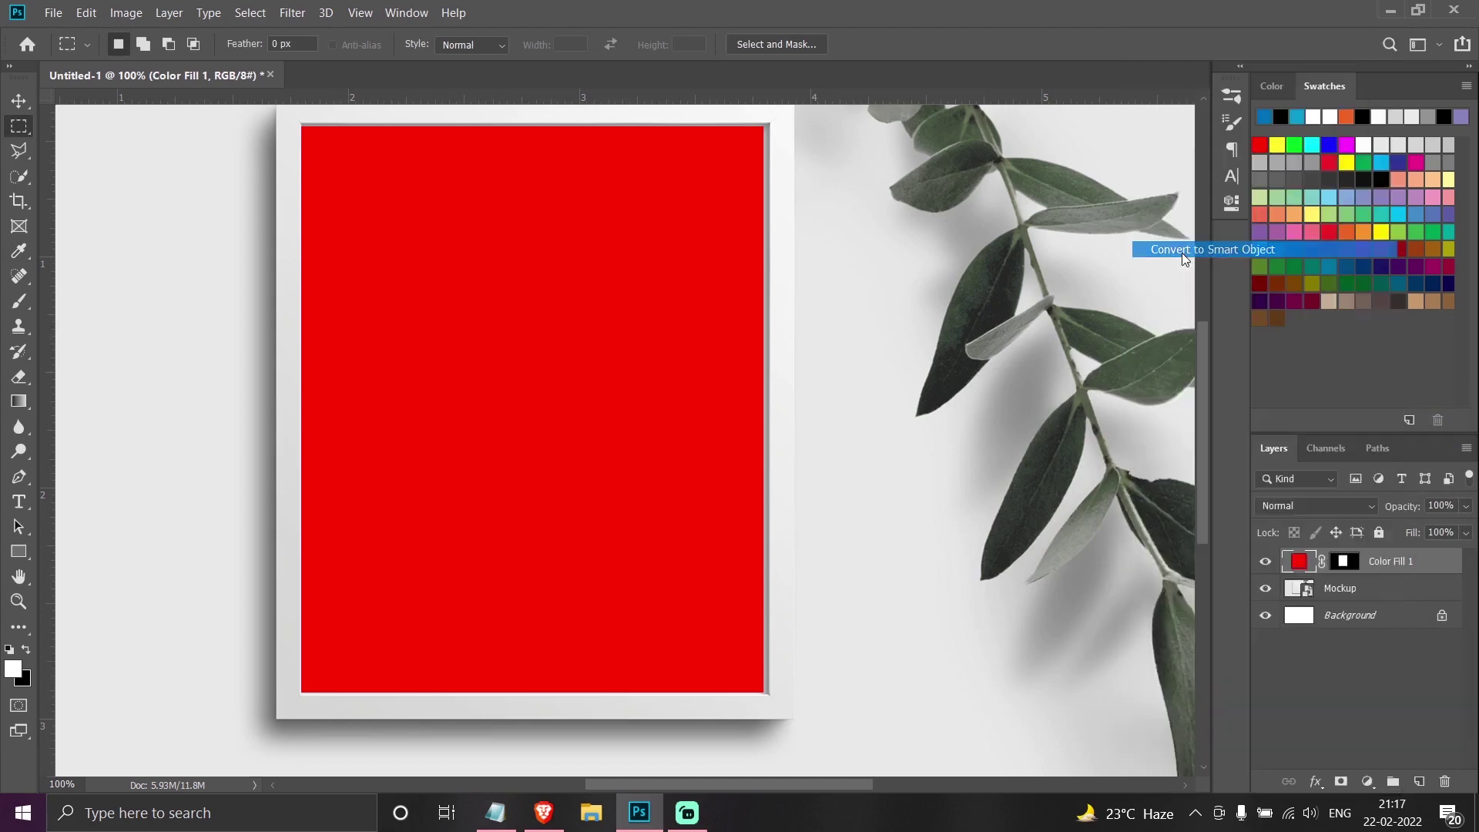
Place the portrait photo into Color Fill 1.psb, stretch it over the red fill, and save.
{"action": "double_click", "coordinate": [1302, 563]}
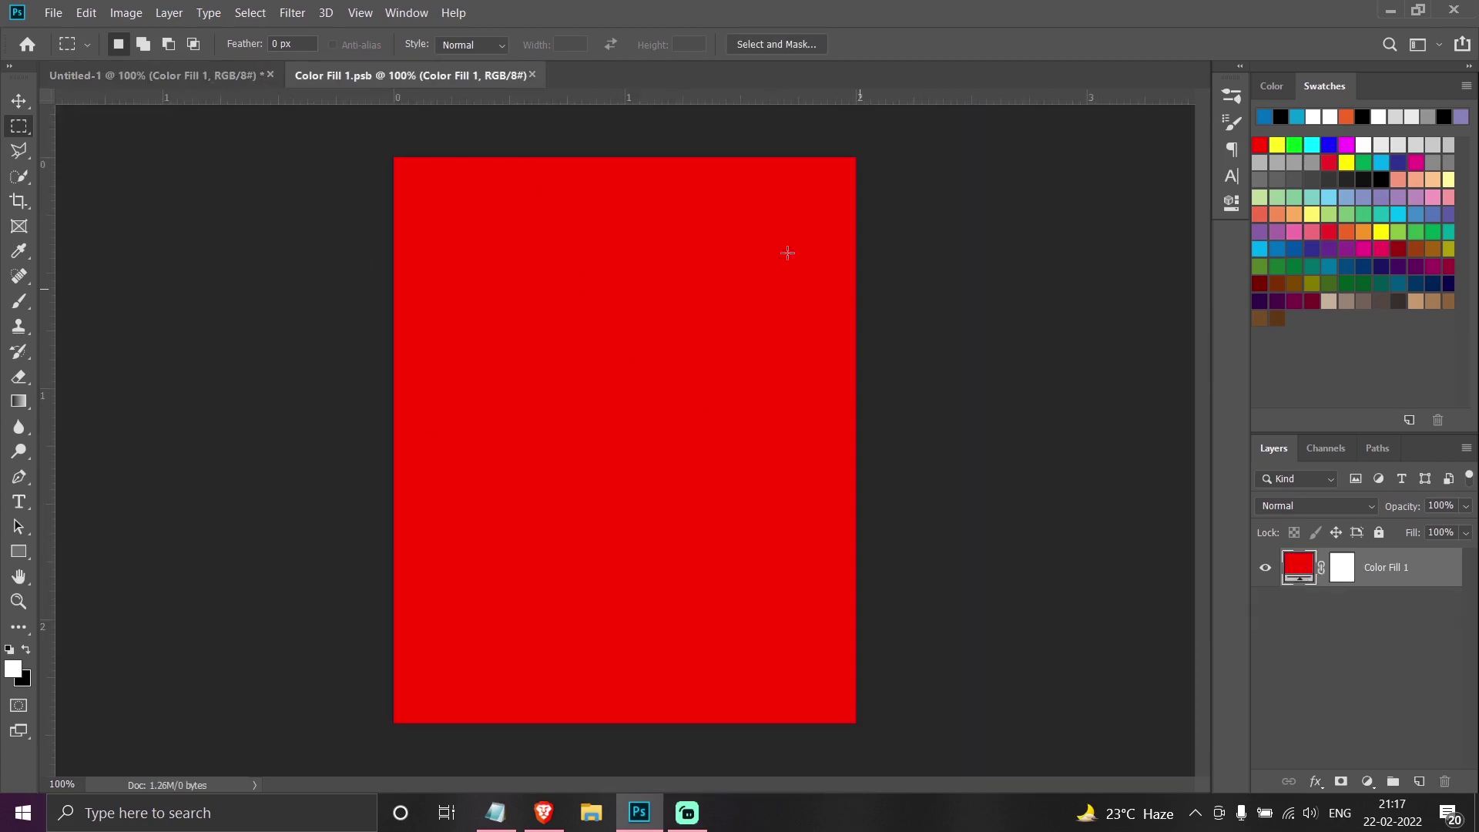
{"action": "left_click", "coordinate": [110, 76]}
{"action": "left_click", "coordinate": [322, 77]}
{"action": "left_click", "coordinate": [1475, 816]}
{"action": "left_click", "coordinate": [1476, 817]}
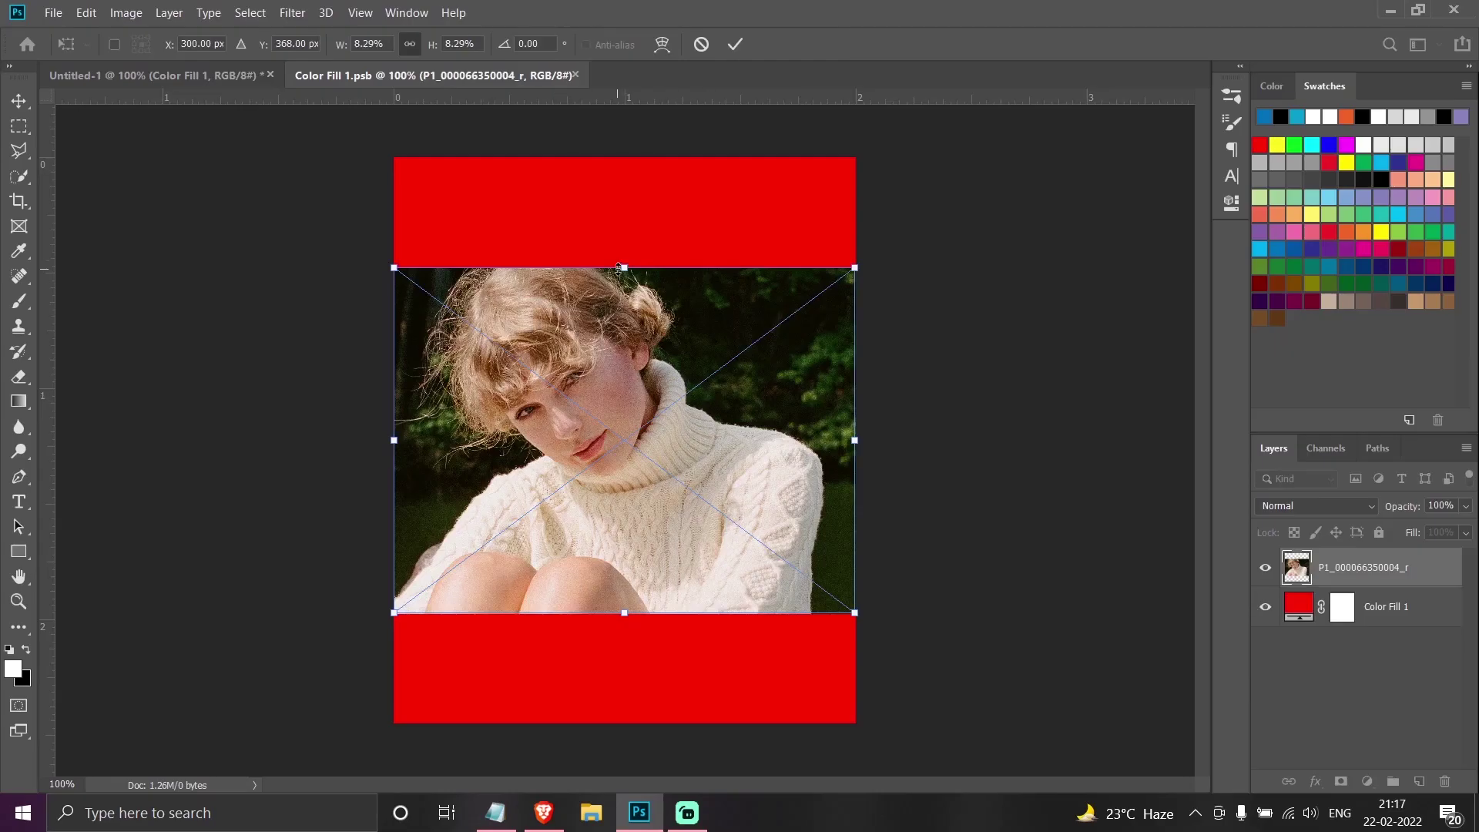
{"action": "left_click_drag", "start_coordinate": [619, 268], "coordinate": [622, 158]}
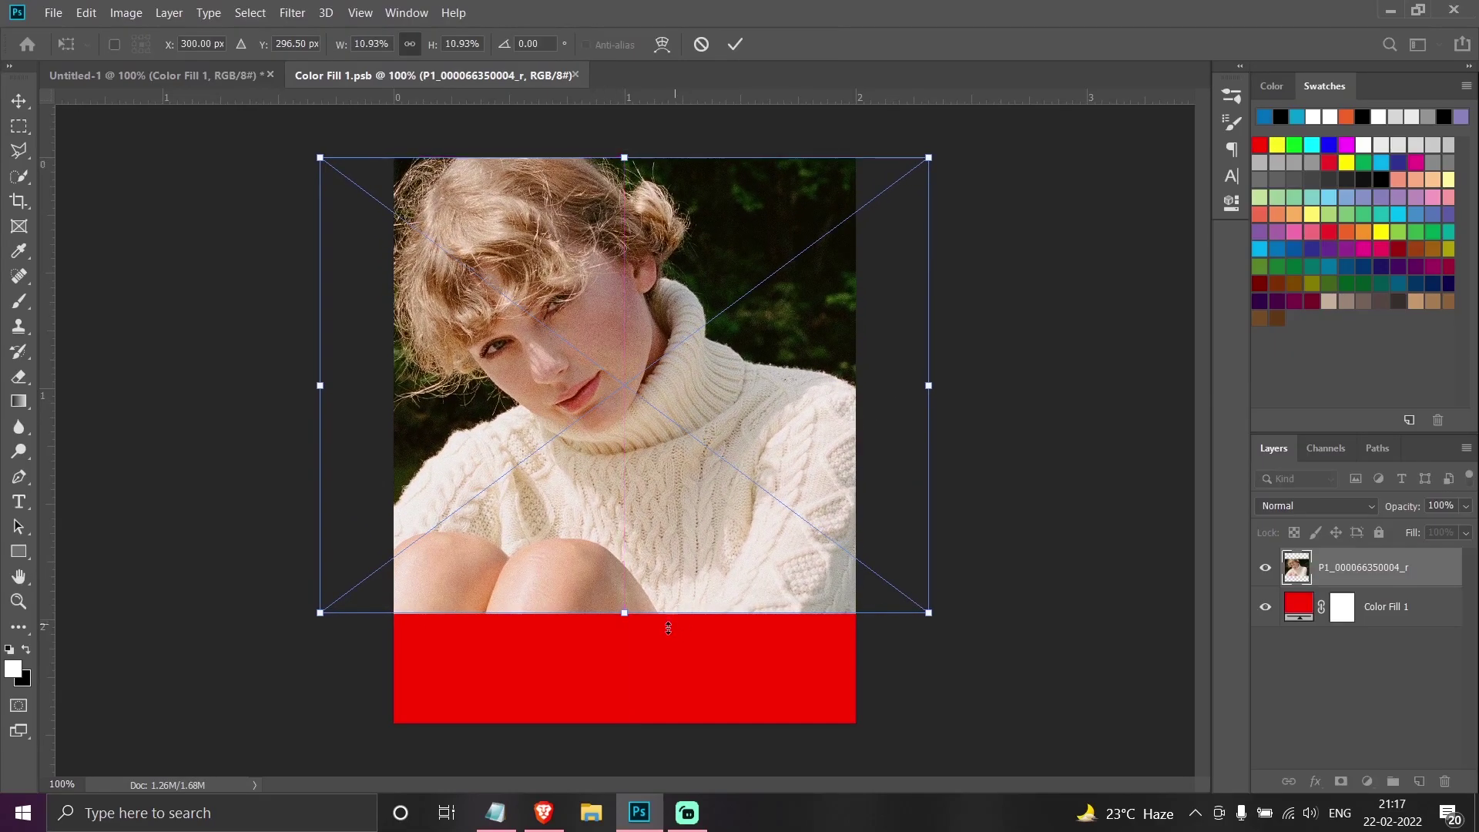
{"action": "left_click_drag", "start_coordinate": [624, 613], "coordinate": [624, 721]}
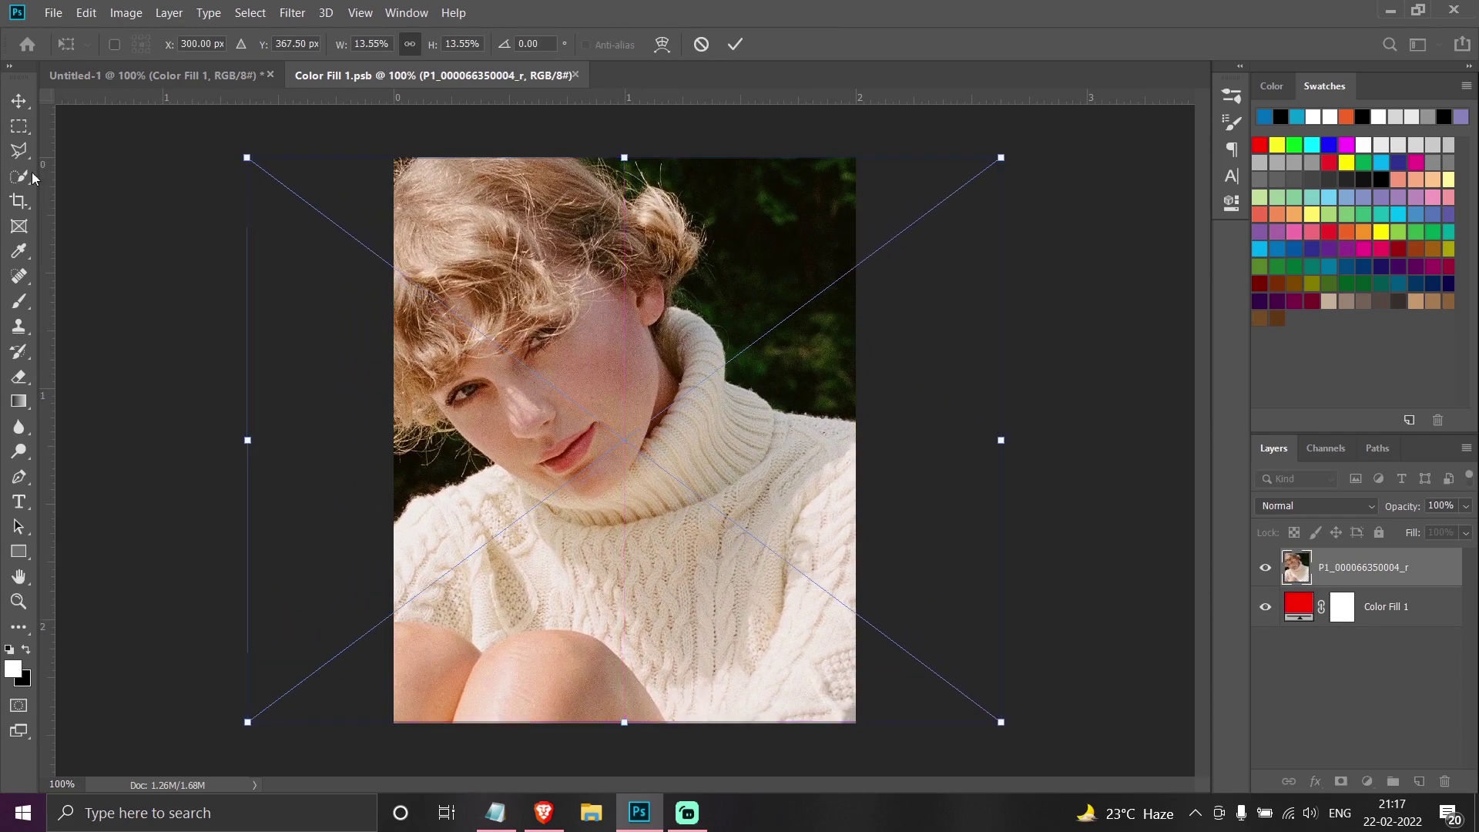
{"action": "left_click", "coordinate": [18, 100]}
{"action": "key", "text": "Return"}
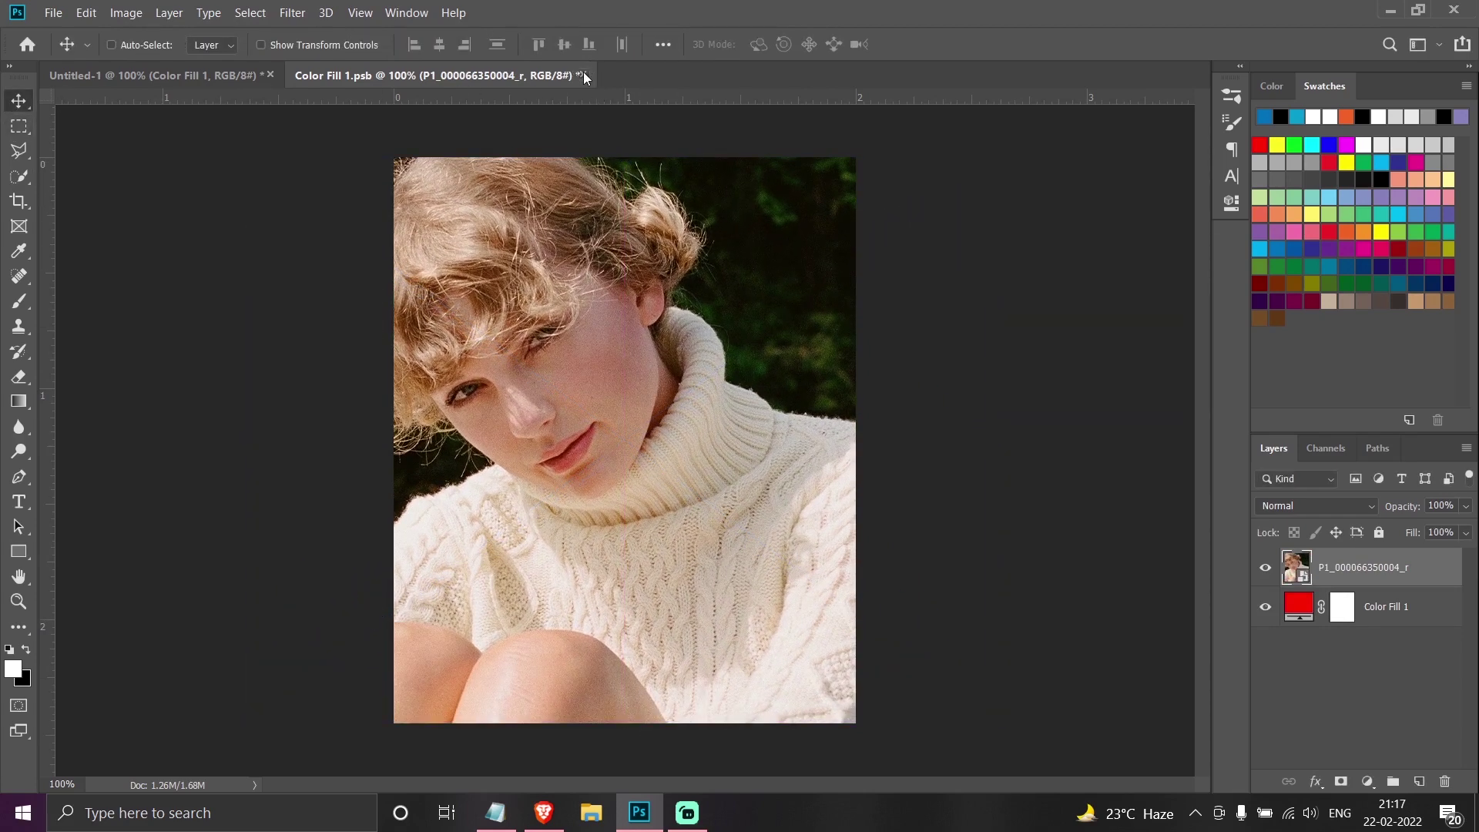
{"action": "left_click", "coordinate": [584, 72]}
{"action": "left_click", "coordinate": [683, 318]}
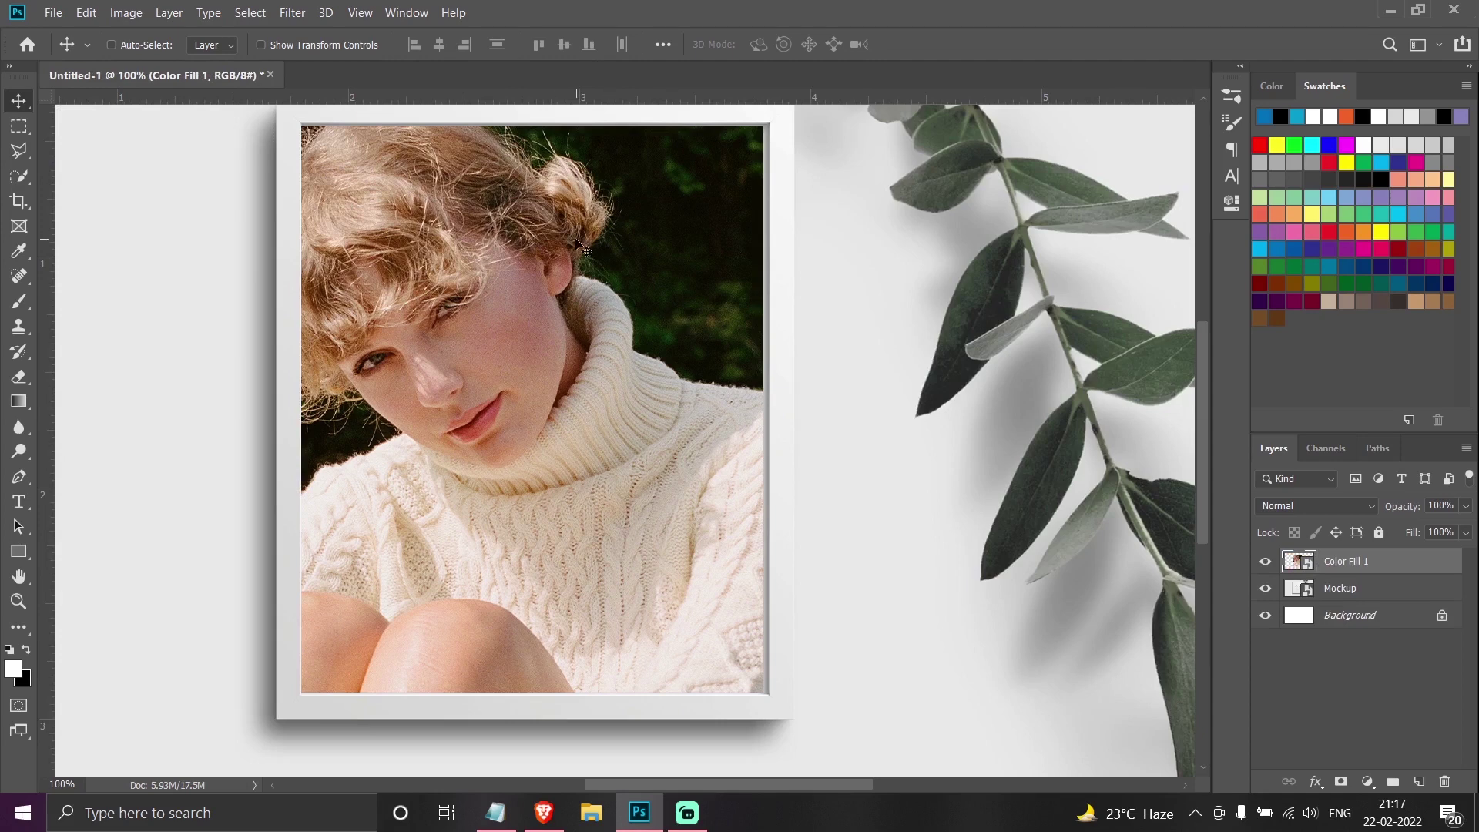
Drop the man-with-headphones portrait into the smart object, stretch it to fill, and save.
{"action": "key", "text": "ctrl+minus"}
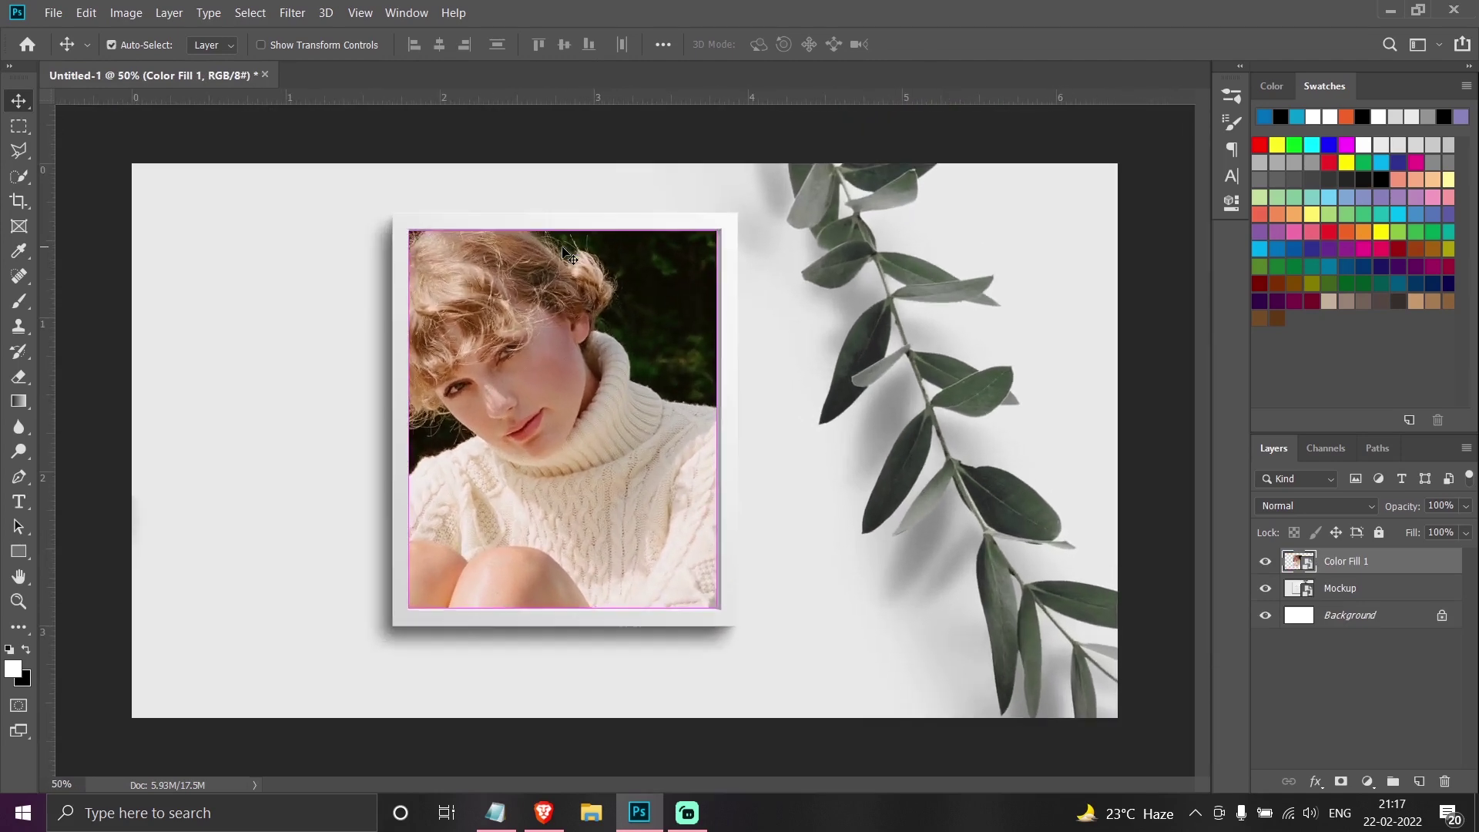
{"action": "double_click", "coordinate": [1294, 561]}
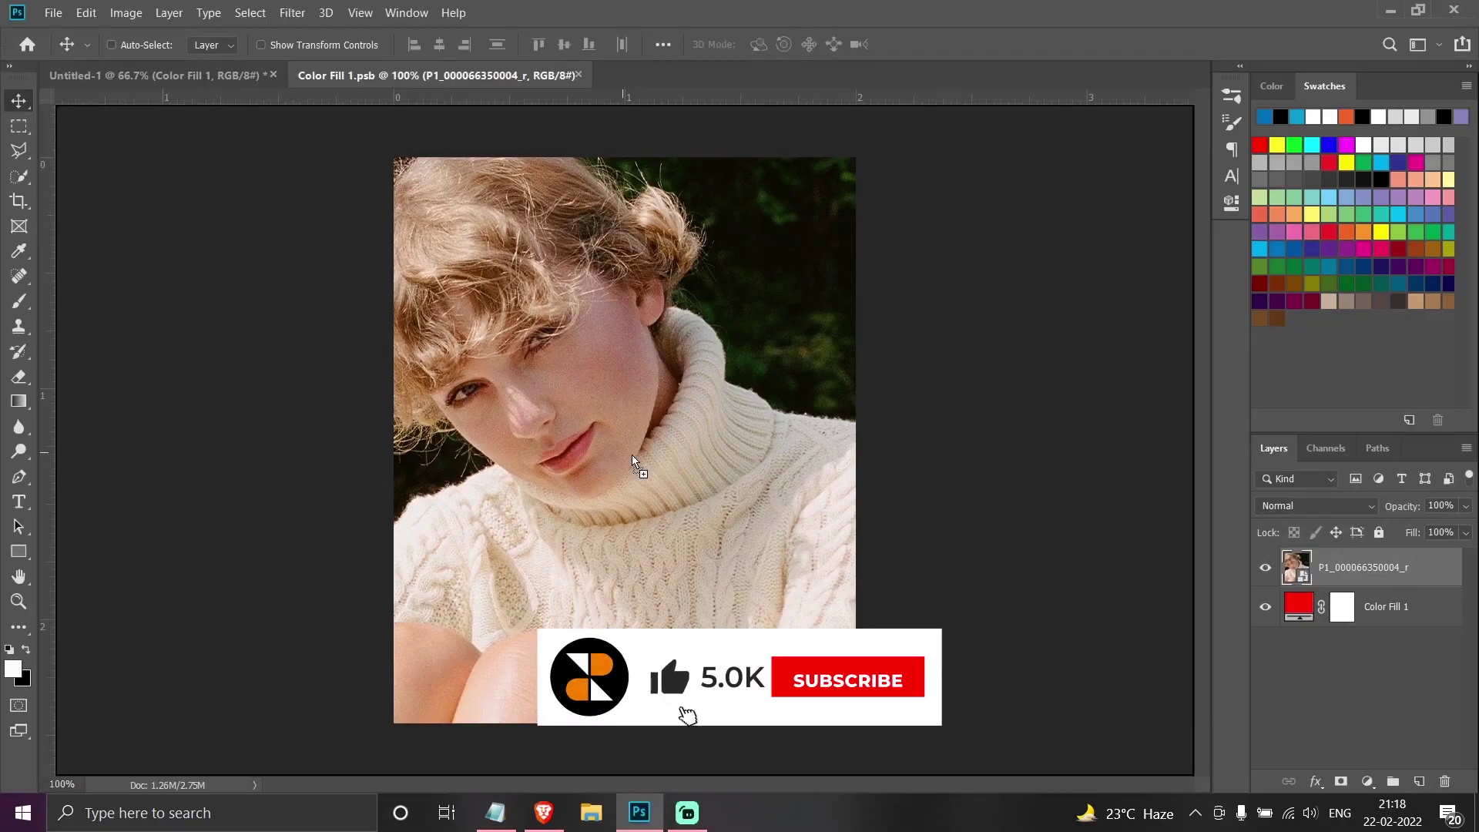
{"action": "left_click_drag", "start_coordinate": [632, 456], "coordinate": [622, 441]}
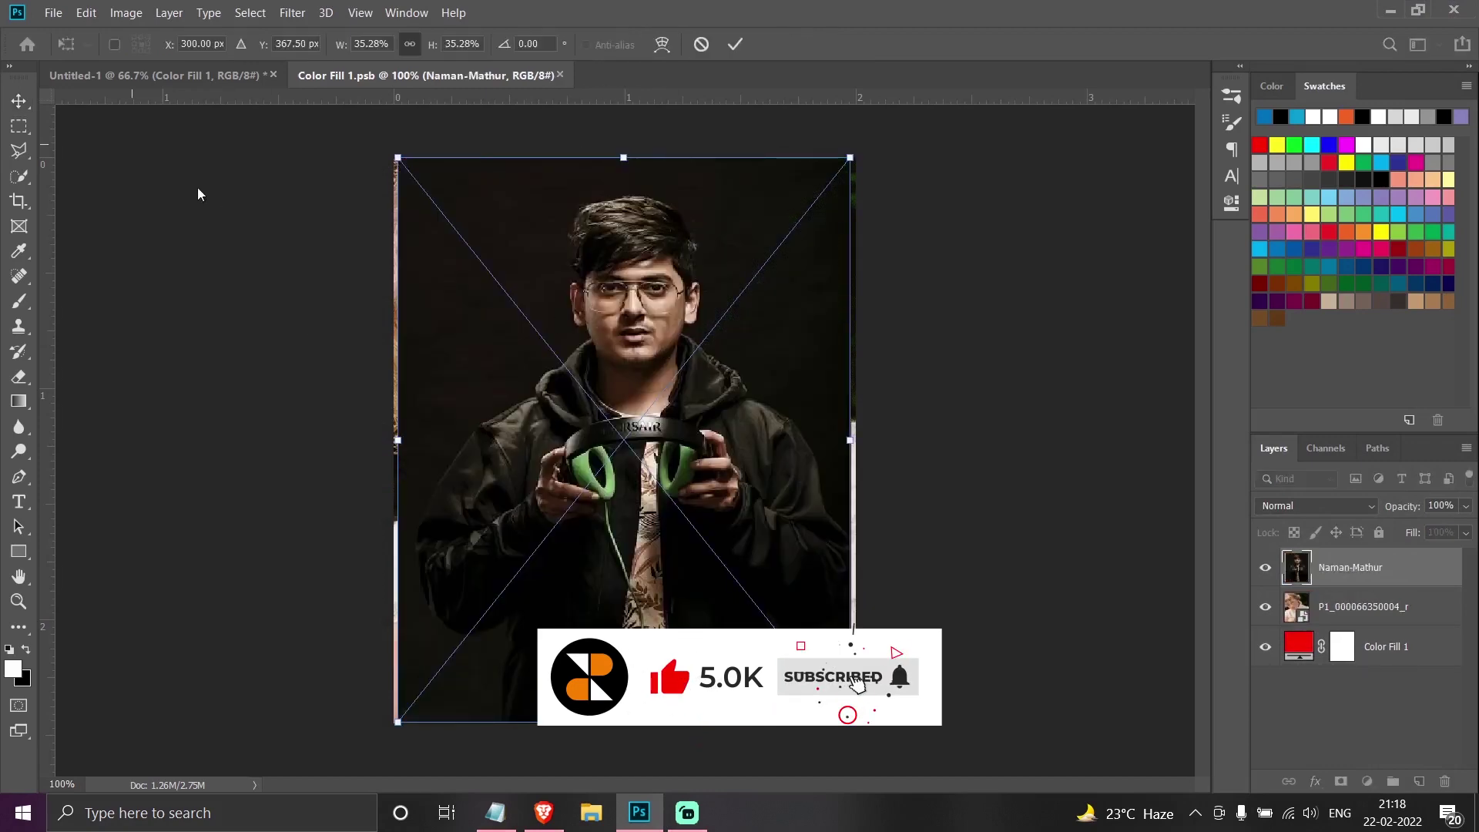
{"action": "left_click_drag", "start_coordinate": [398, 440], "coordinate": [393, 437]}
{"action": "left_click_drag", "start_coordinate": [850, 440], "coordinate": [854, 440]}
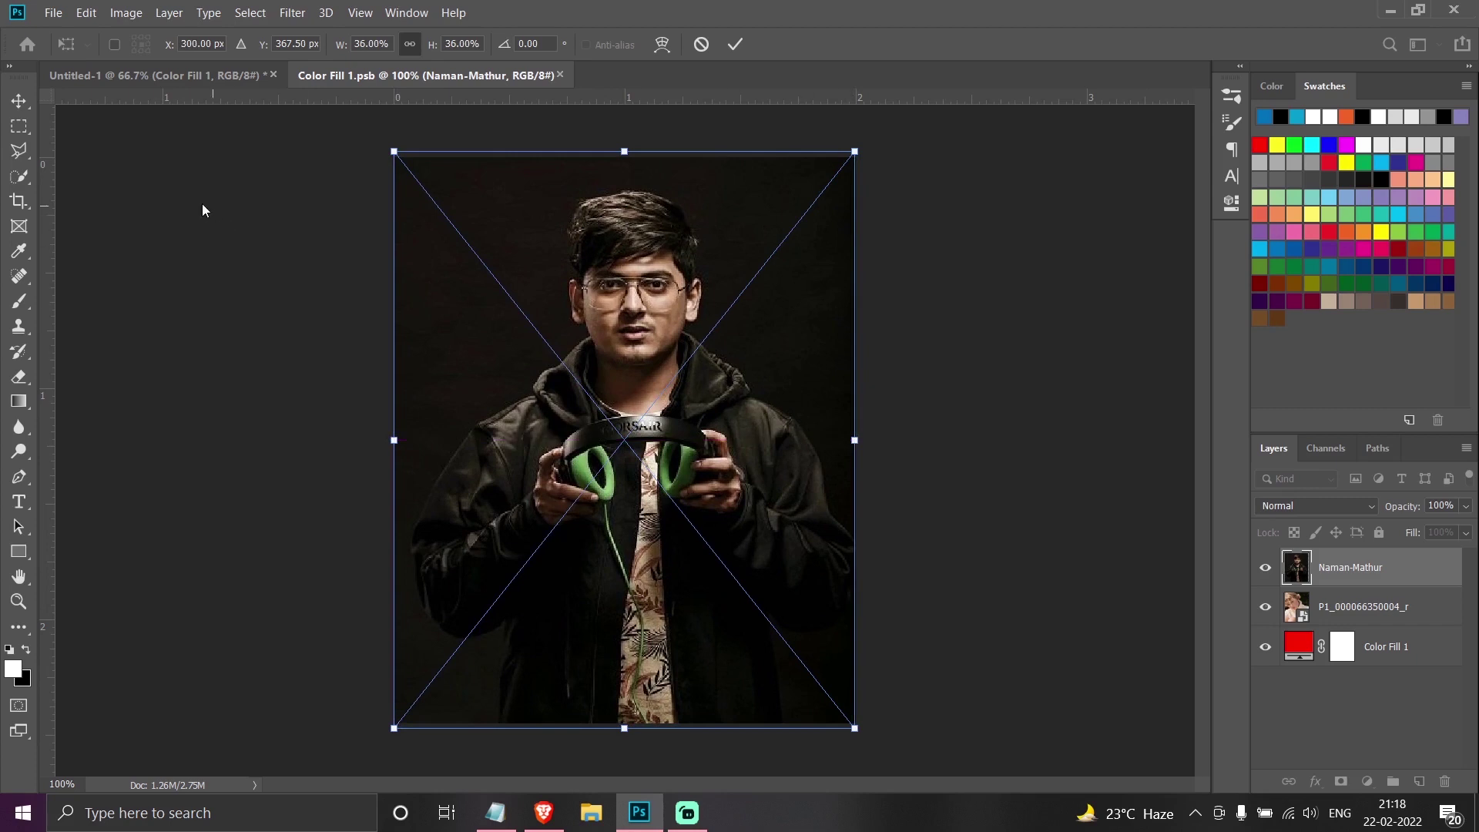
{"action": "key", "text": "Return"}
{"action": "left_click", "coordinate": [567, 76]}
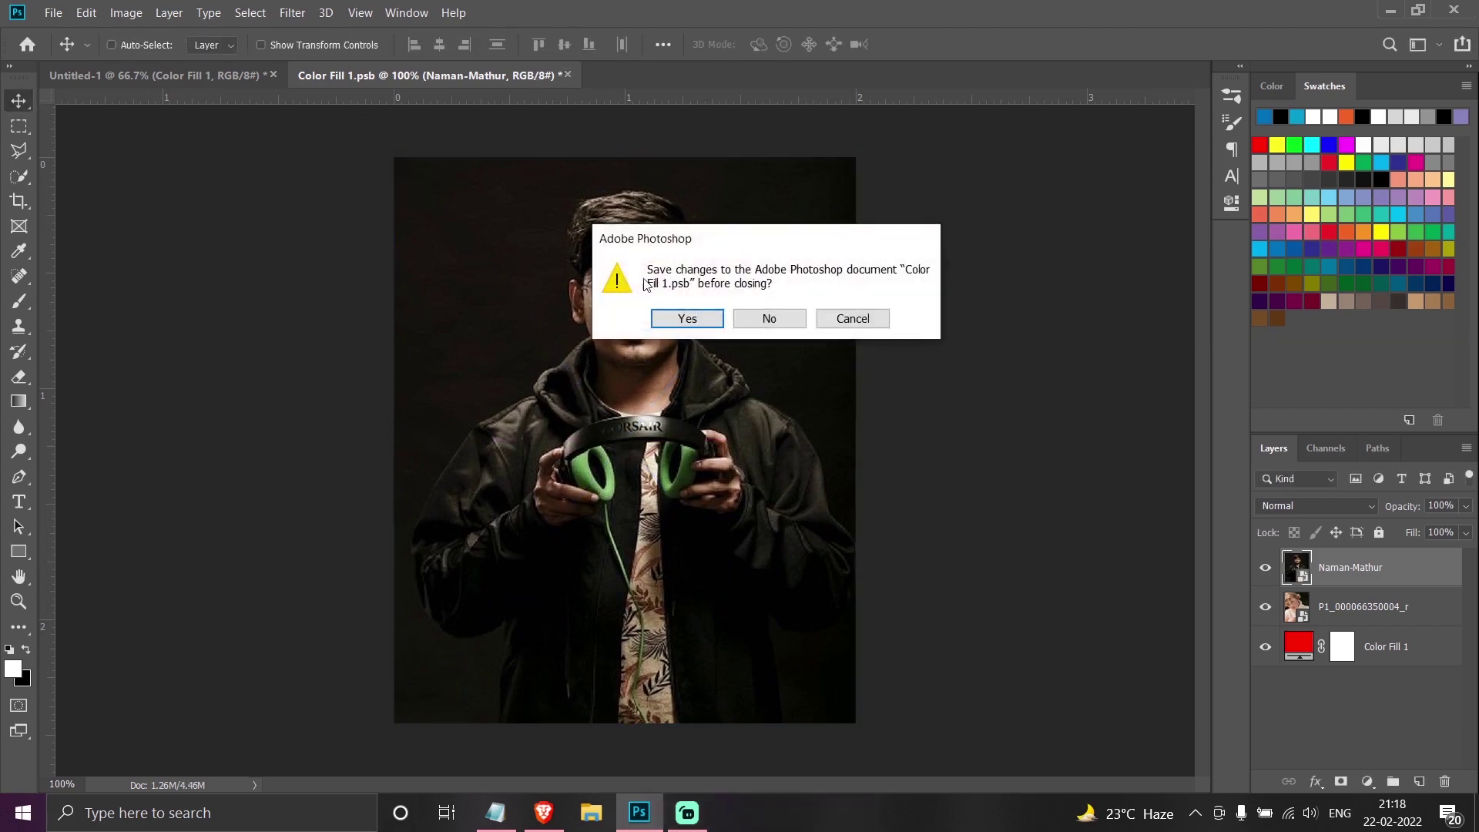
{"action": "left_click", "coordinate": [681, 318]}
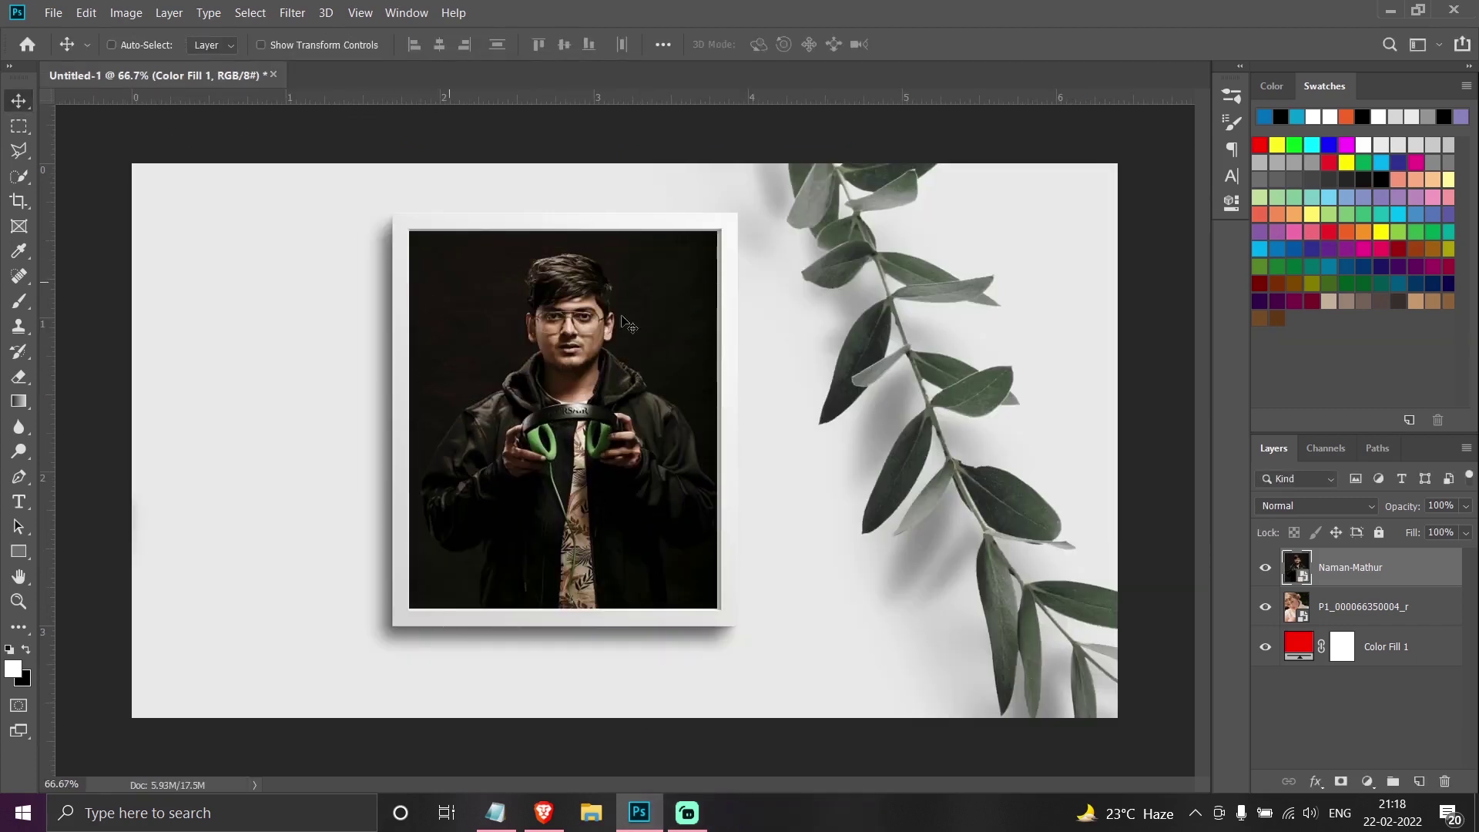